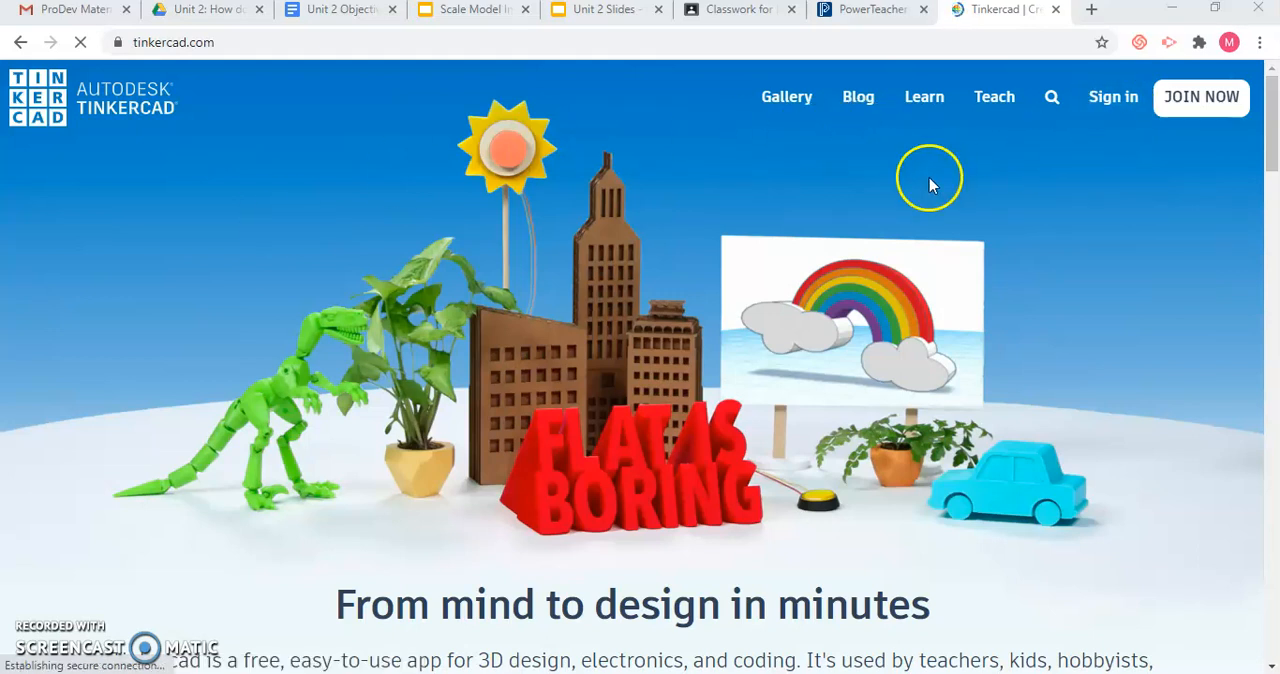
Sign in to Tinkercad with Google and create a new 3D design.
click(1114, 100)
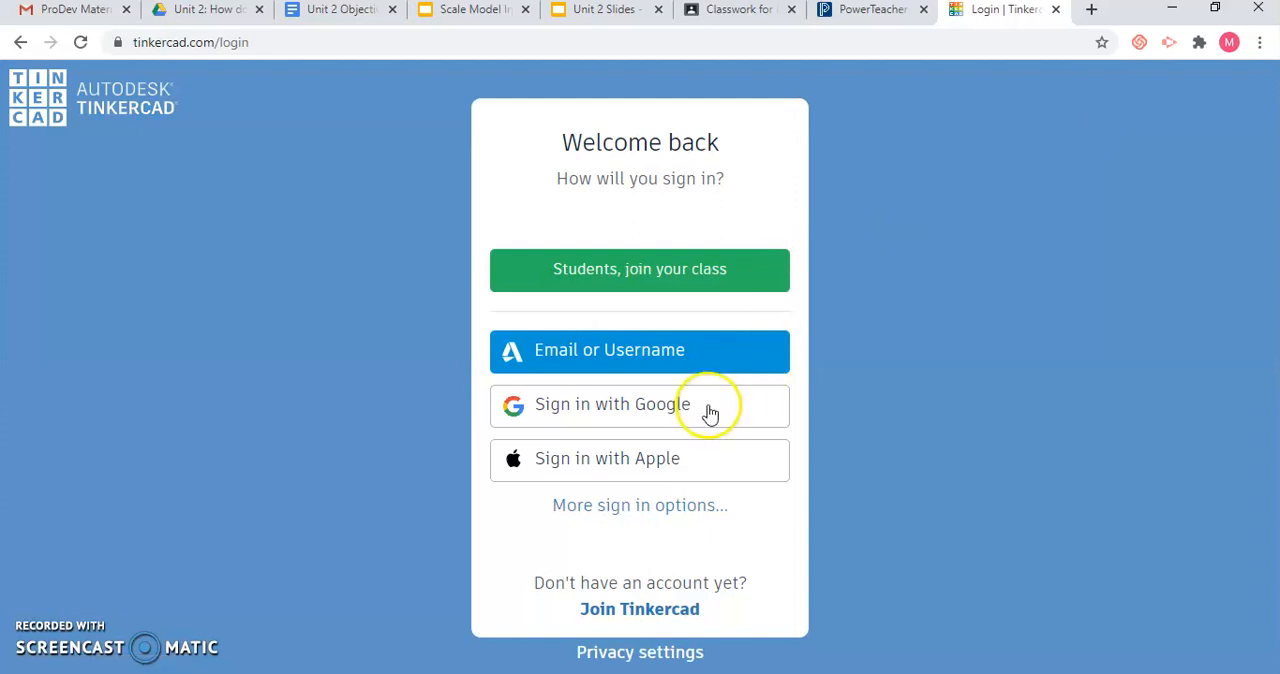
click(710, 410)
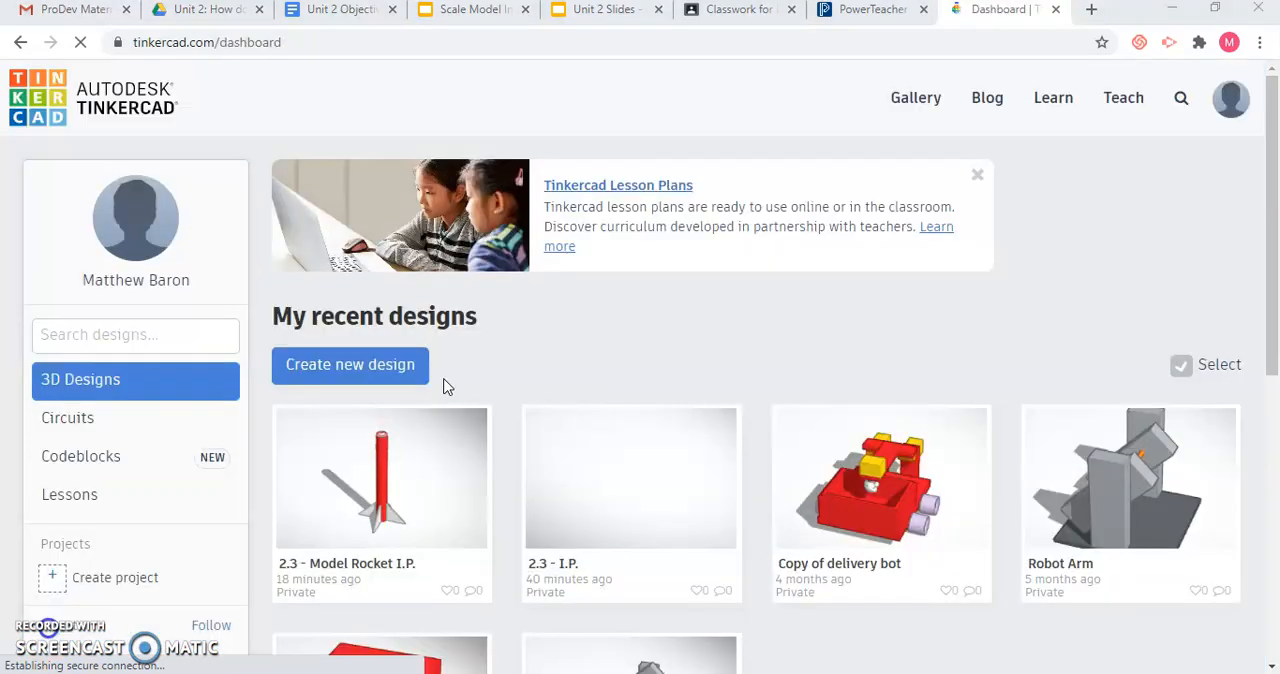
click(395, 366)
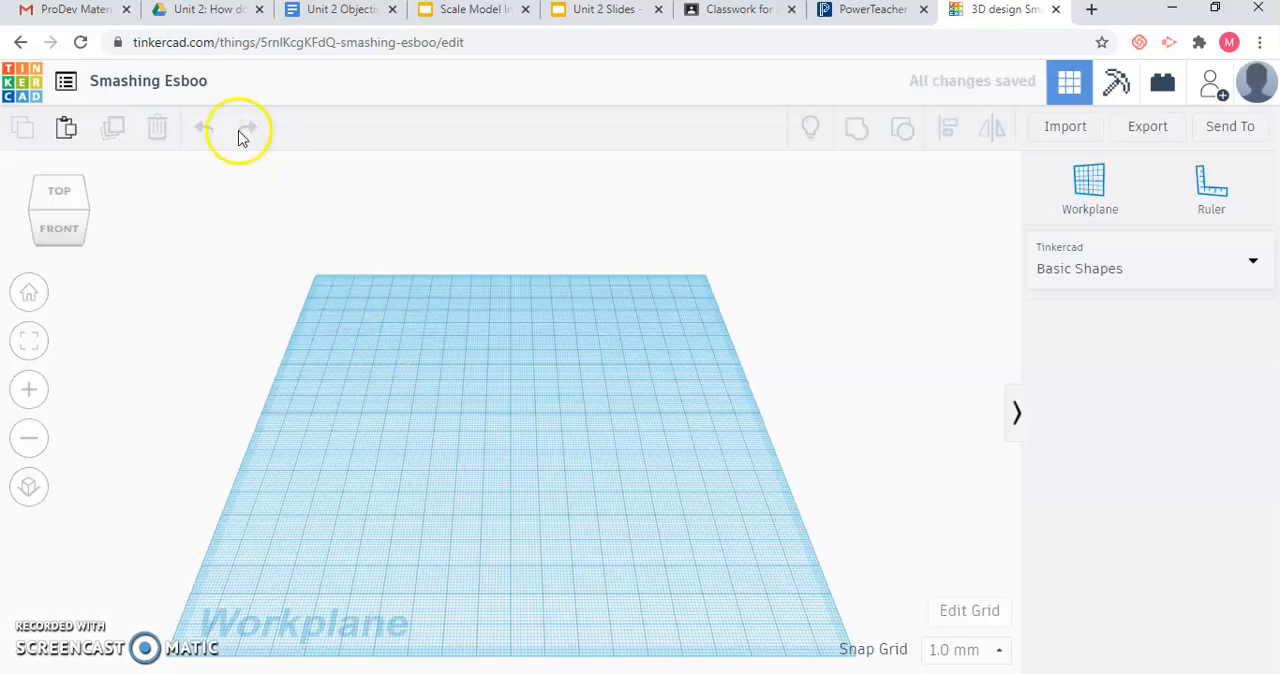
Rename the design as "2.3 - Model Rocket I.P.".
click(168, 84)
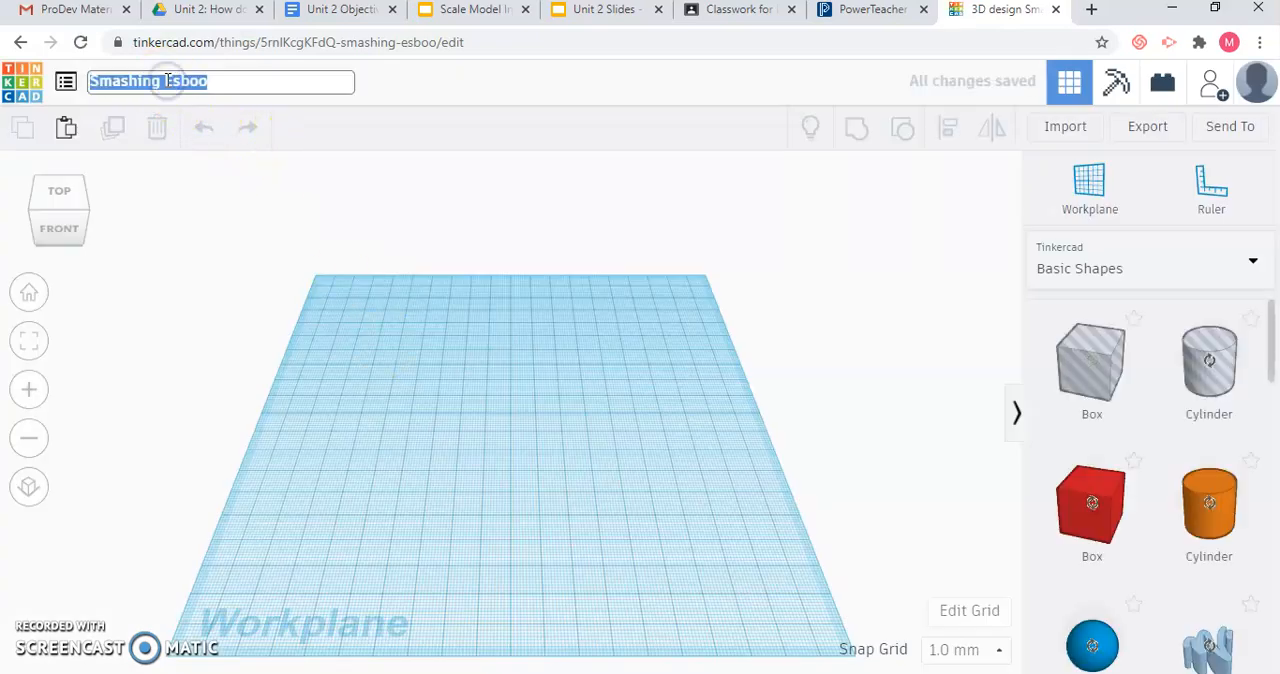
text(2.)
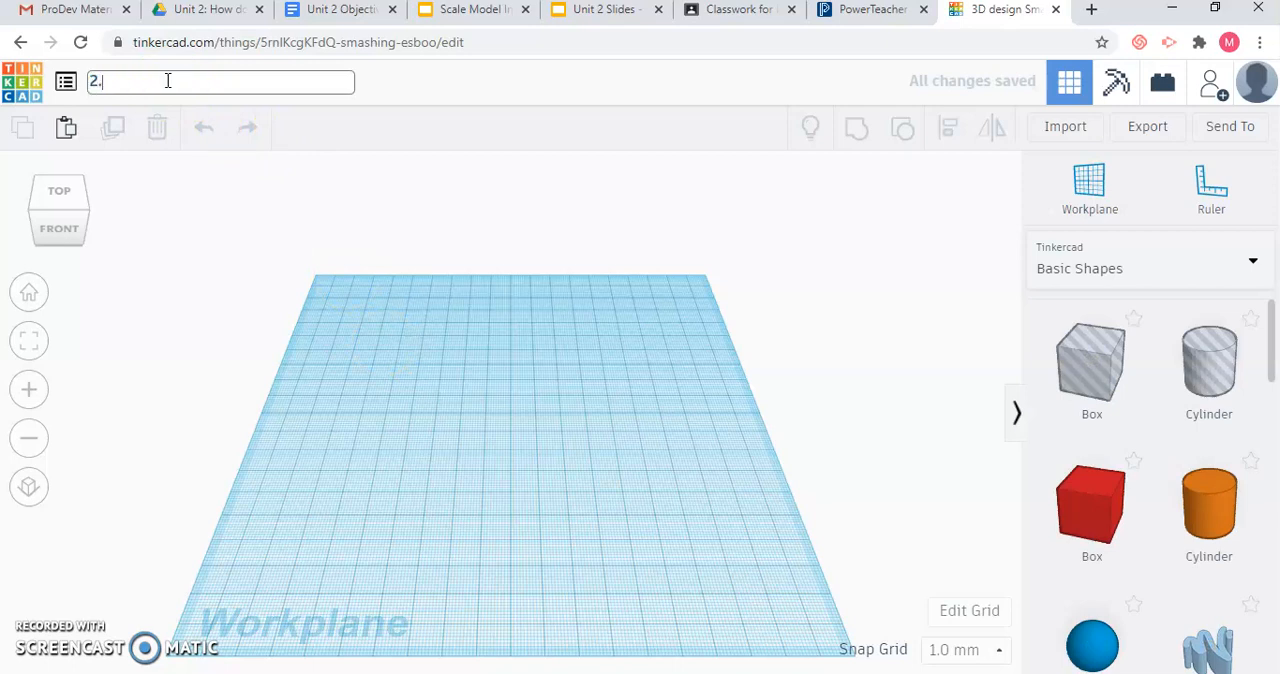
text(3 - Model Rocket I.P.)
click(529, 345)
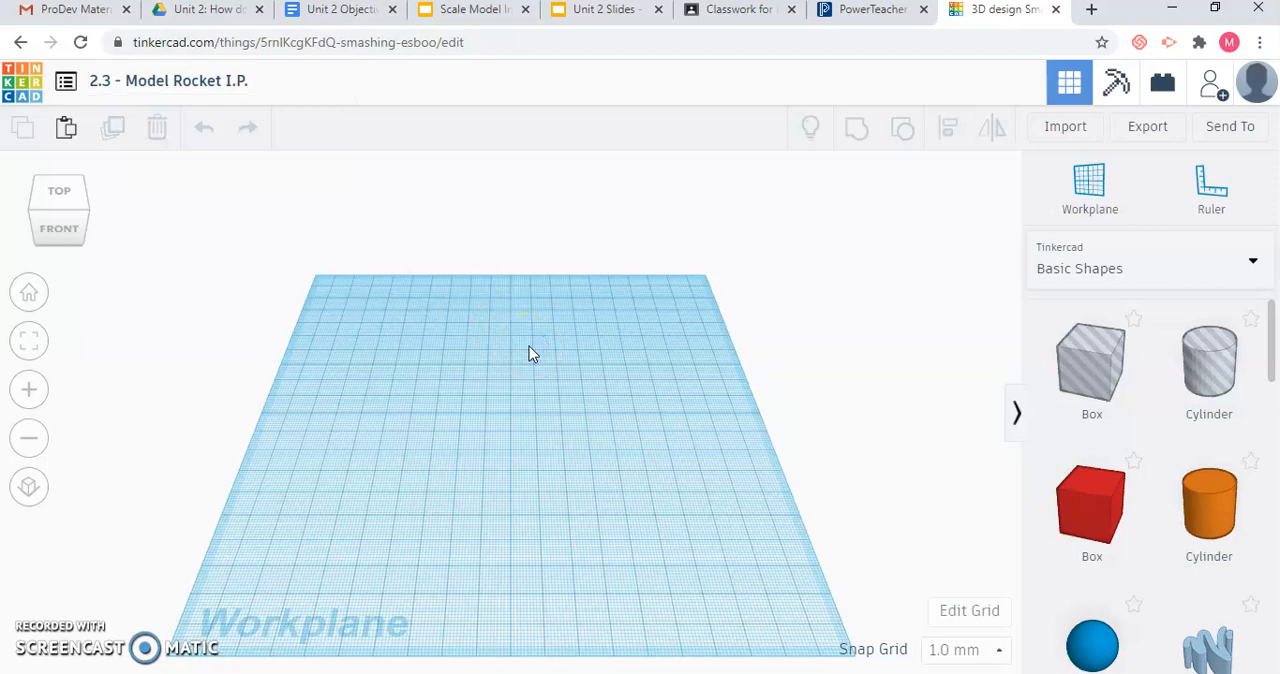
Switch the workplane grid units to inches and enter 40 as the grid width.
click(970, 610)
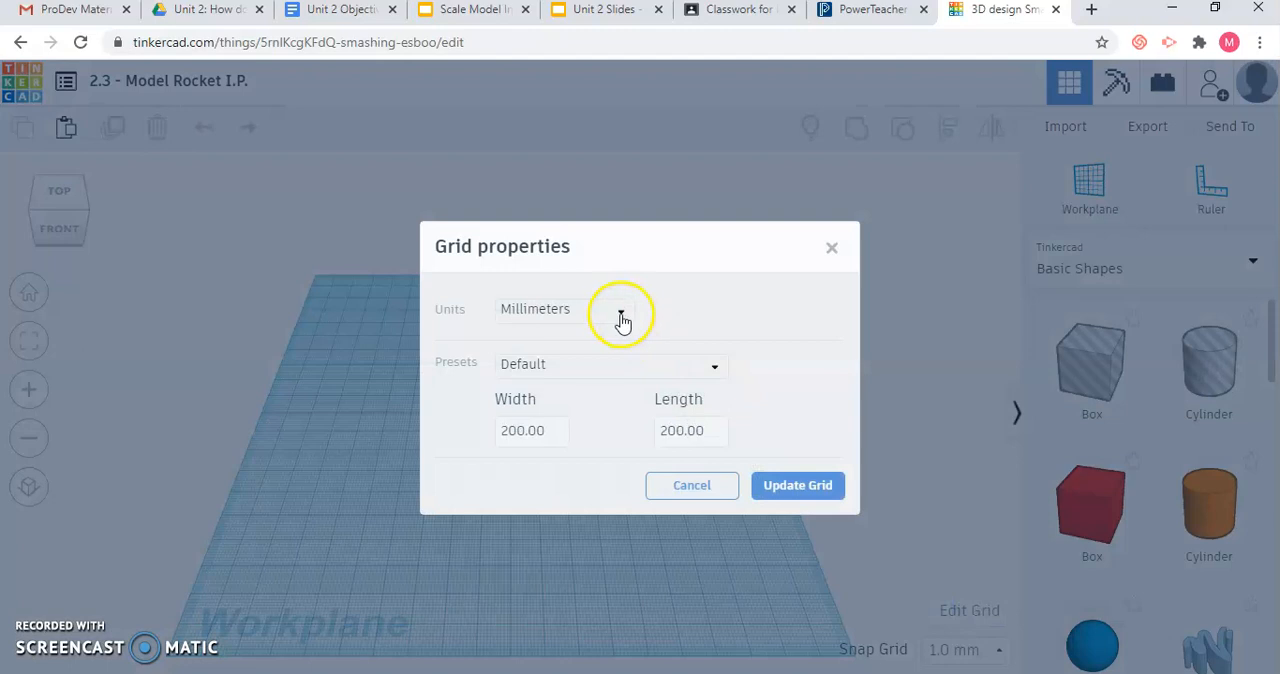
click(621, 316)
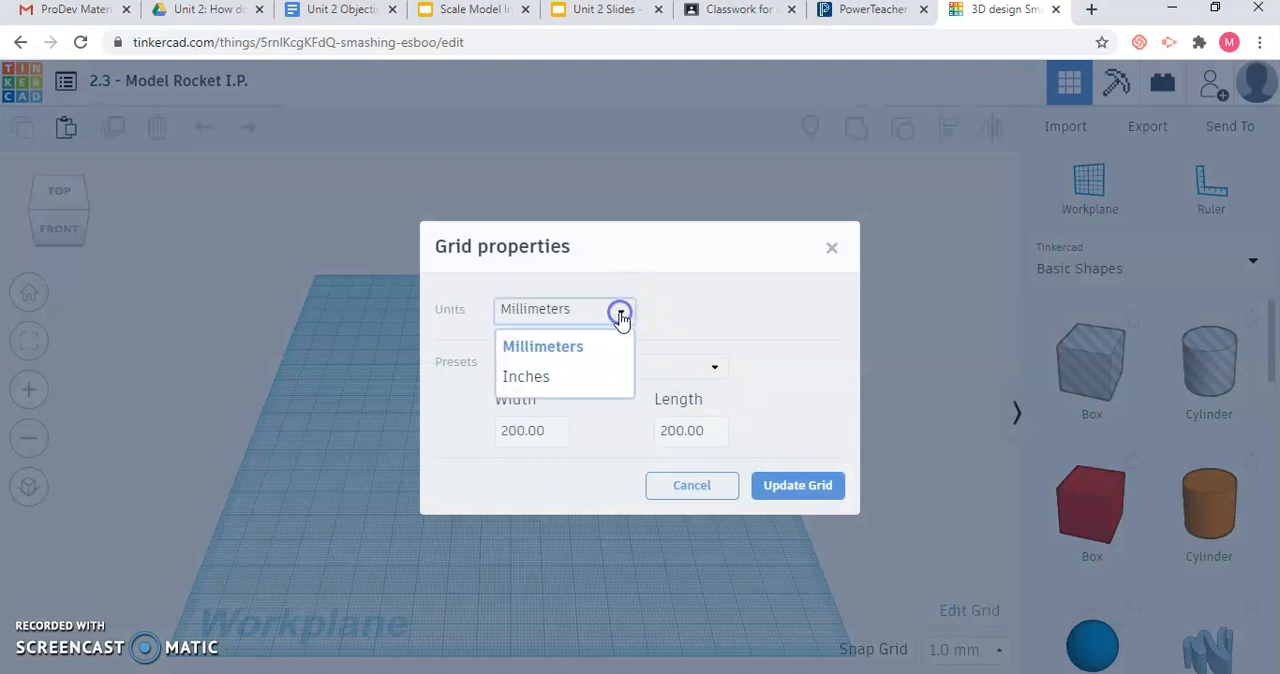
click(578, 380)
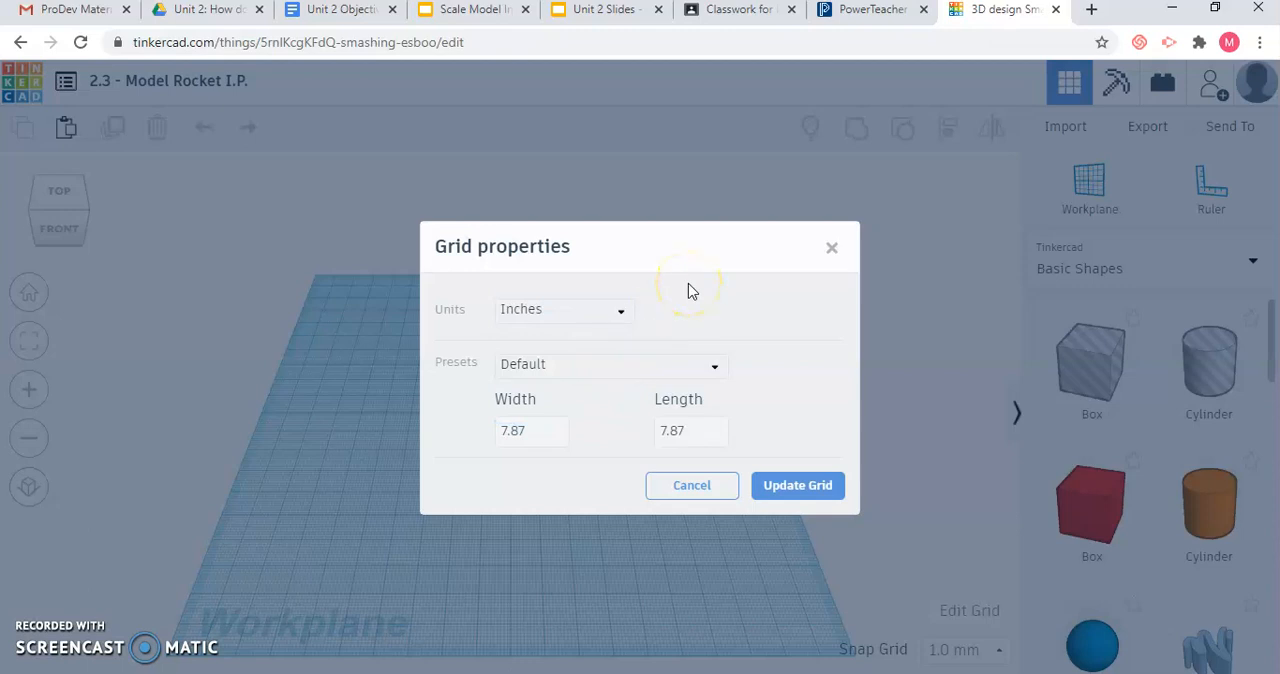
double_click(548, 430)
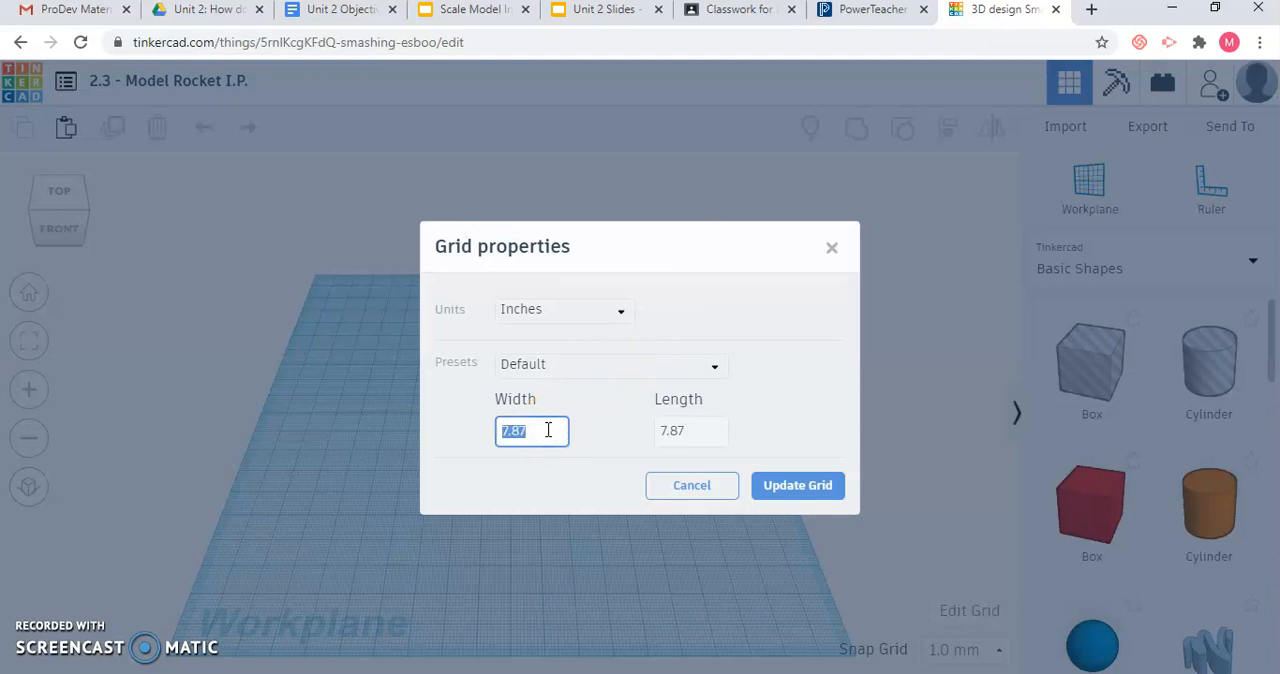
key(BackSpace)
text(40)
key(Return)
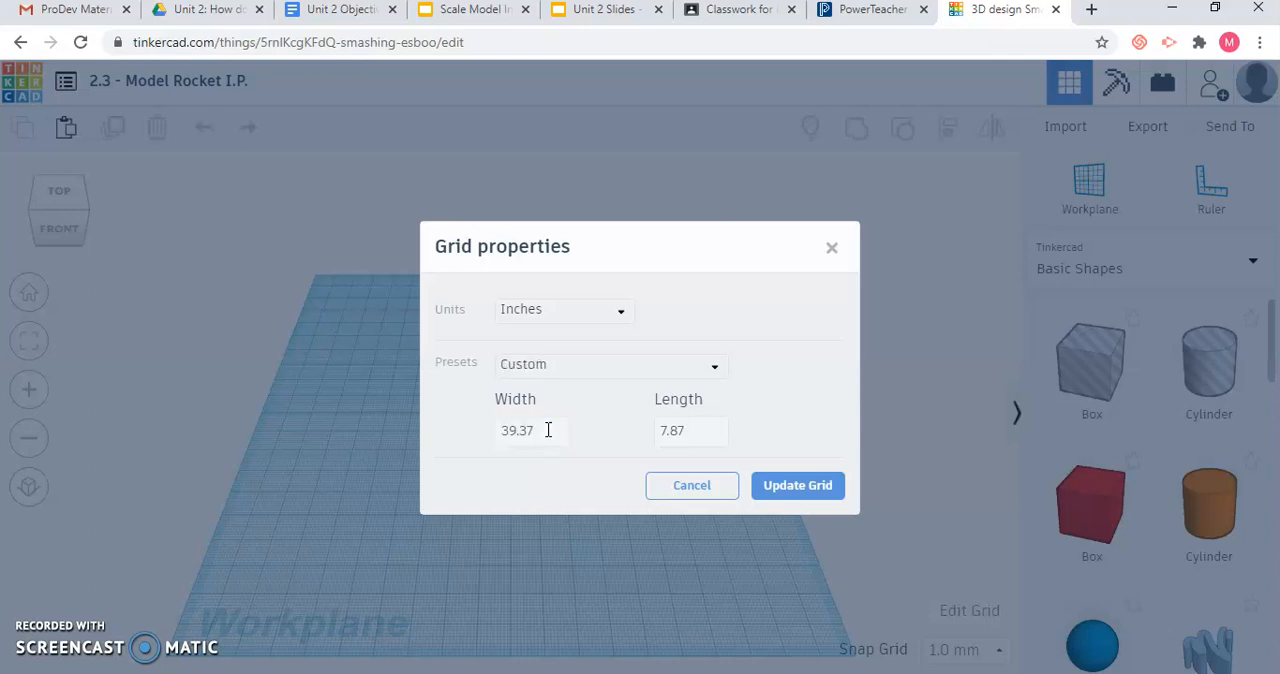
Enter 40 as the grid length and apply the new grid size to the workplane.
click(677, 431)
double_click(694, 431)
text(40)
key(Return)
click(776, 488)
click(649, 492)
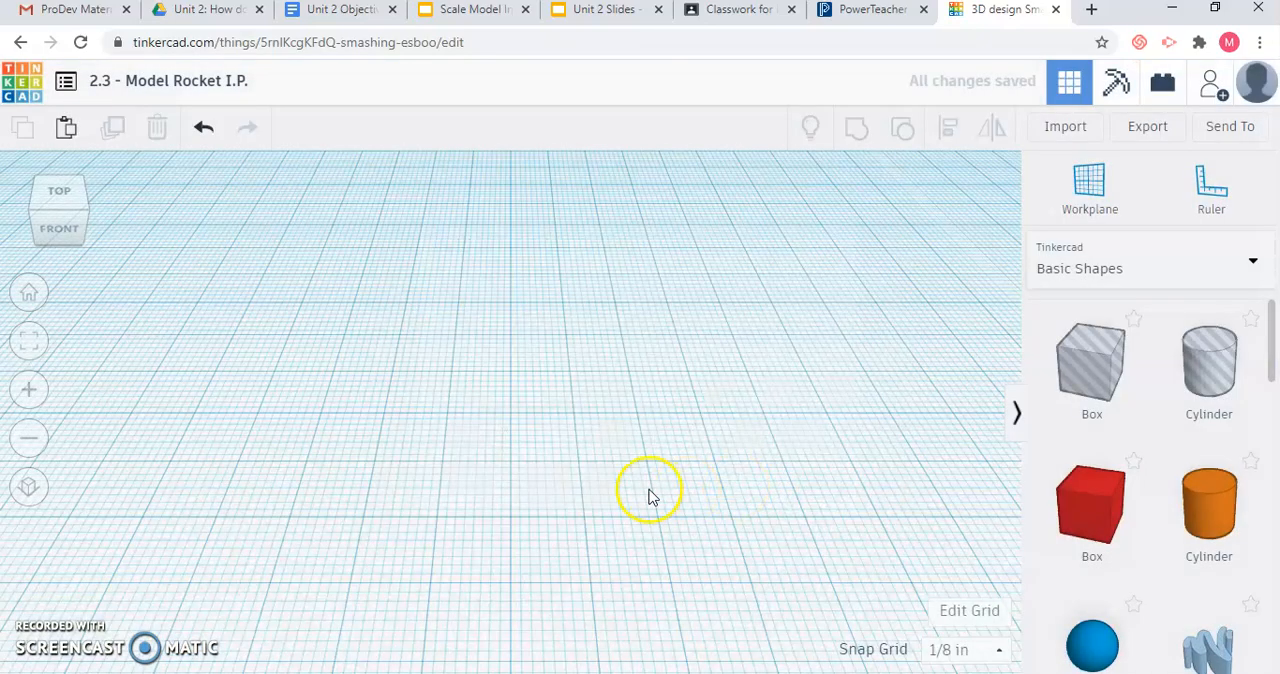
Examine the enlarged workplane from the back, from above and from angled viewpoints.
scroll(649, 492, down, 5)
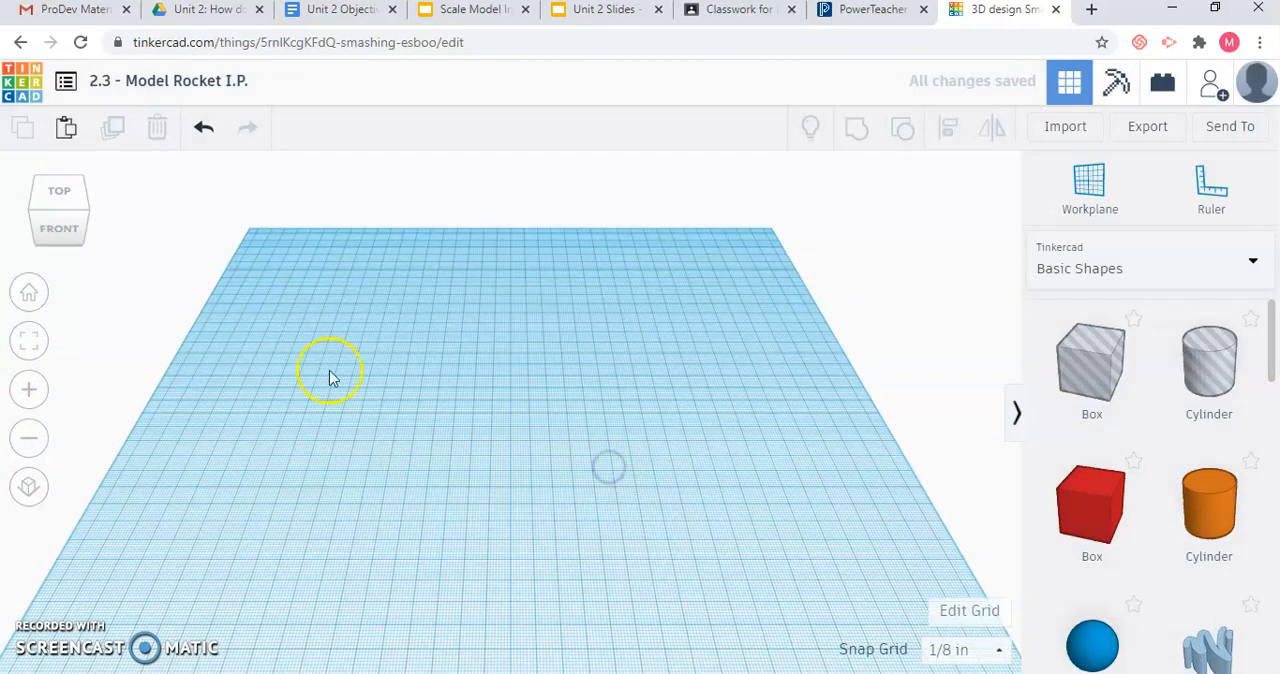
click(66, 227)
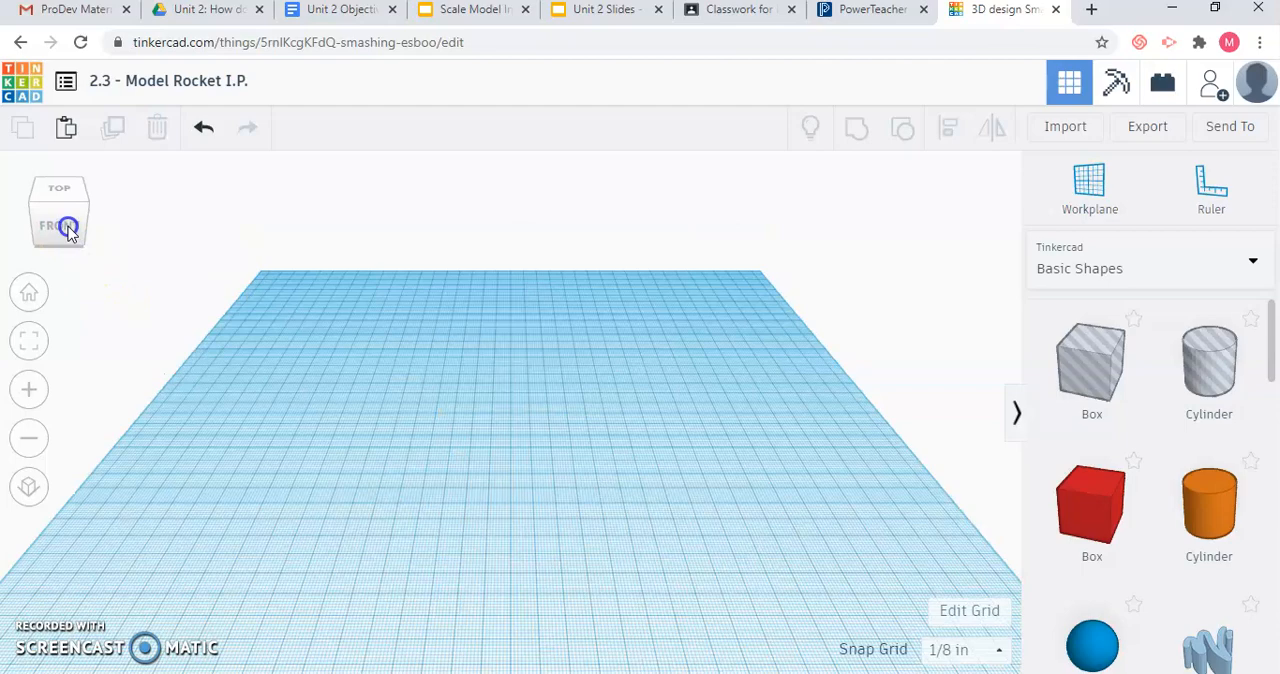
drag(68, 227, 151, 229)
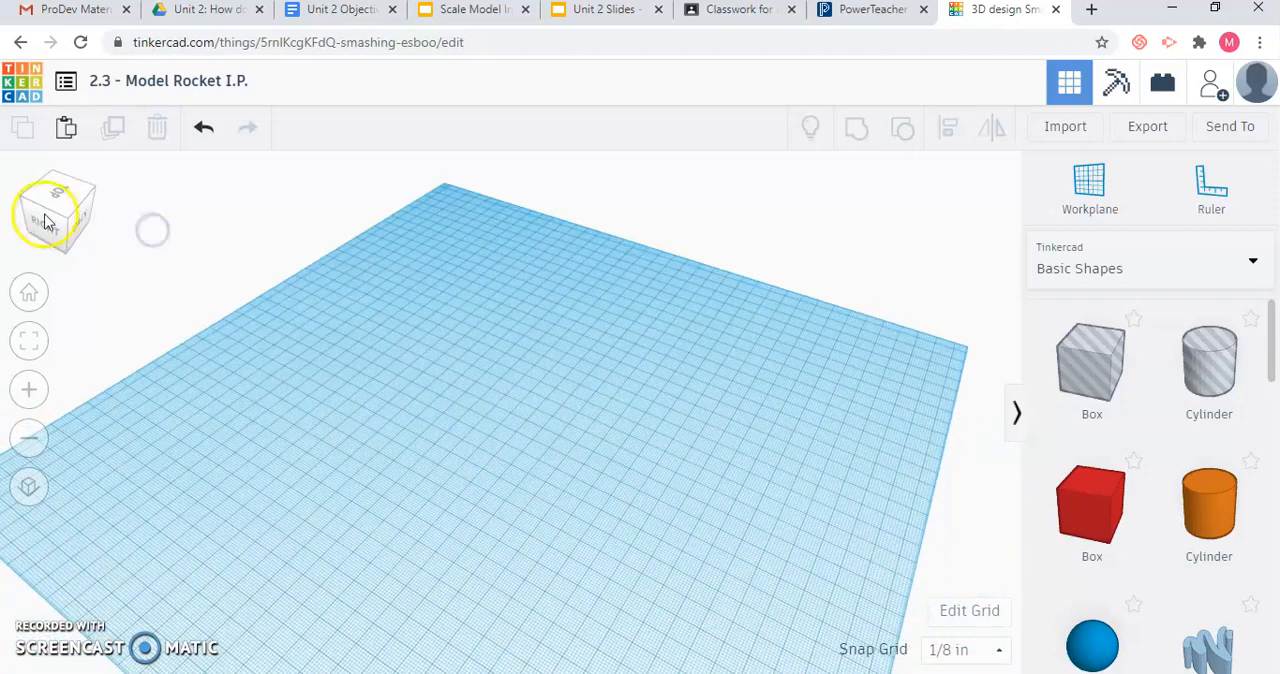
click(42, 216)
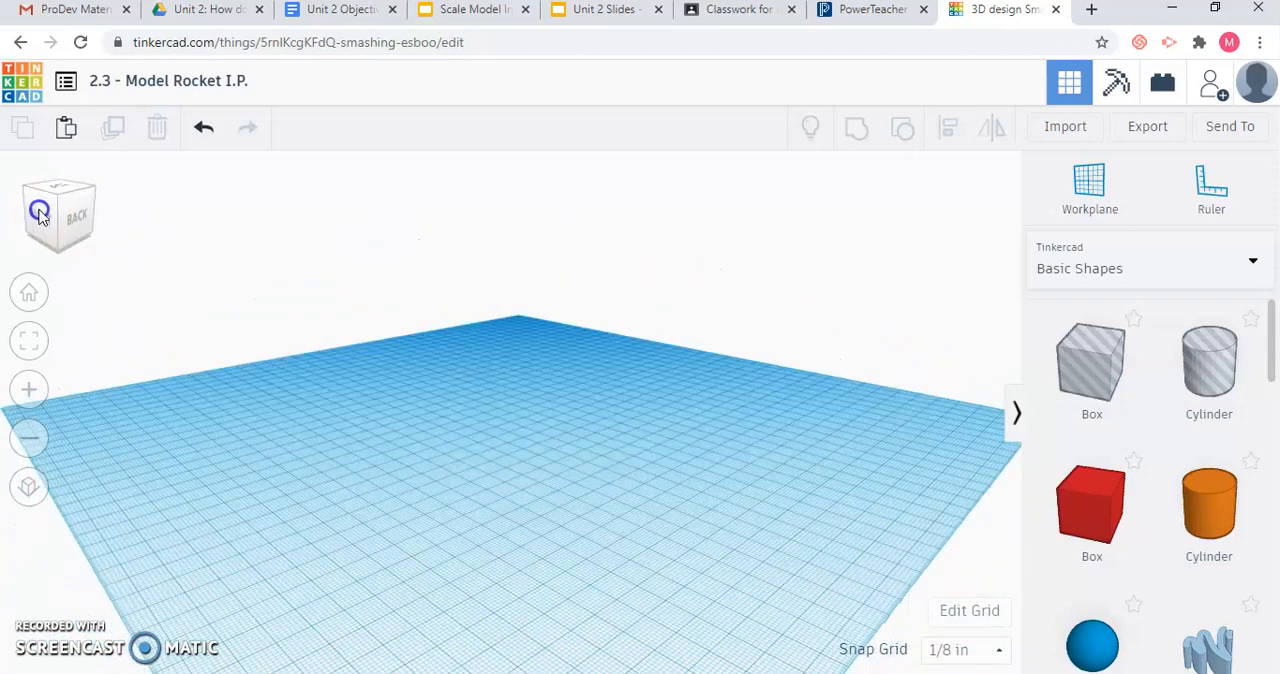
click(70, 228)
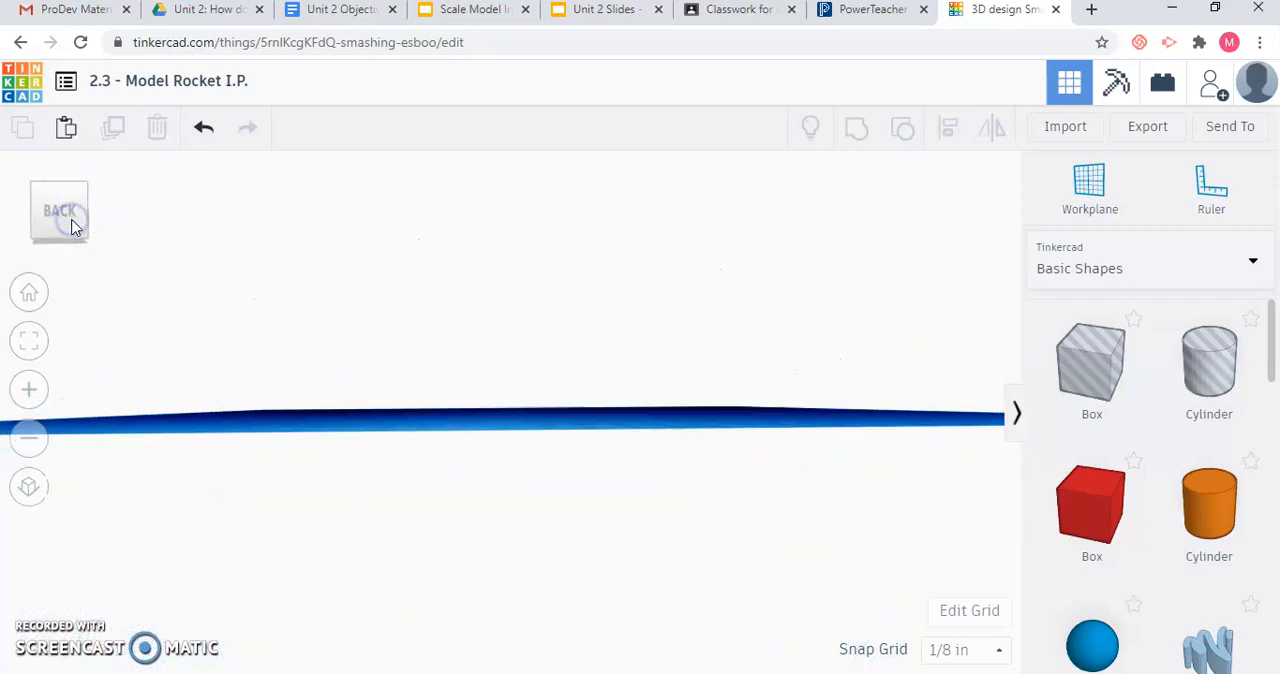
click(55, 174)
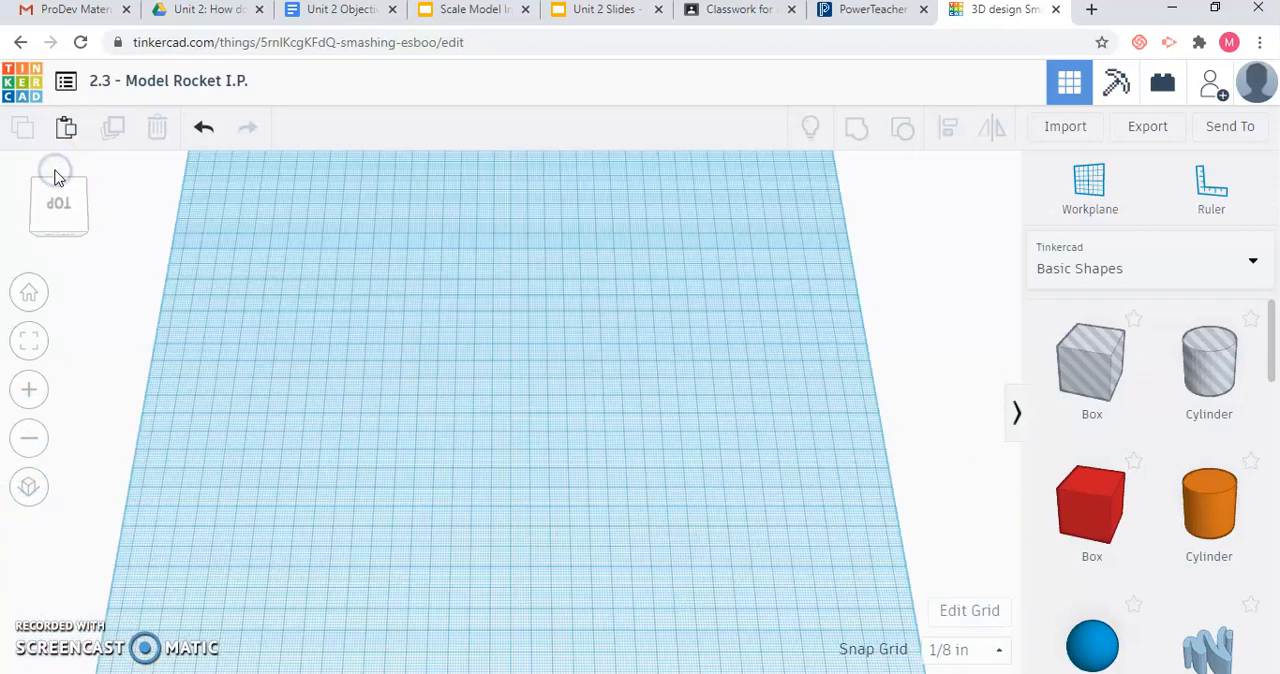
click(64, 220)
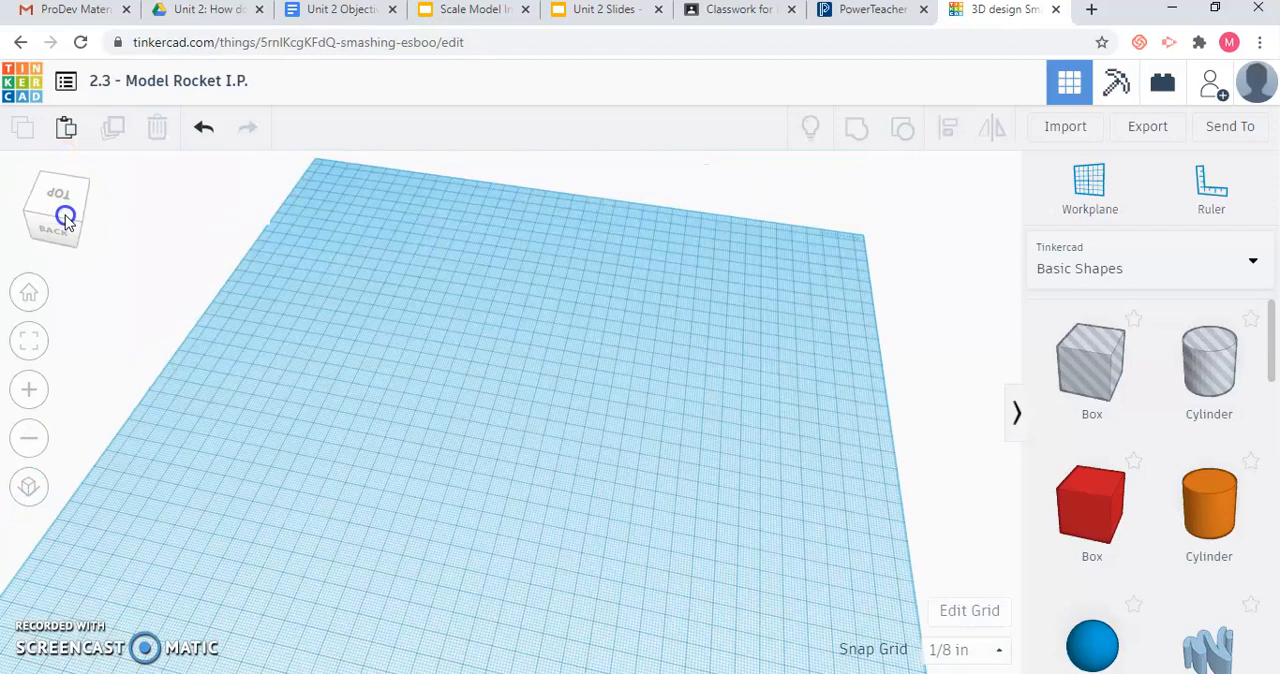
click(61, 217)
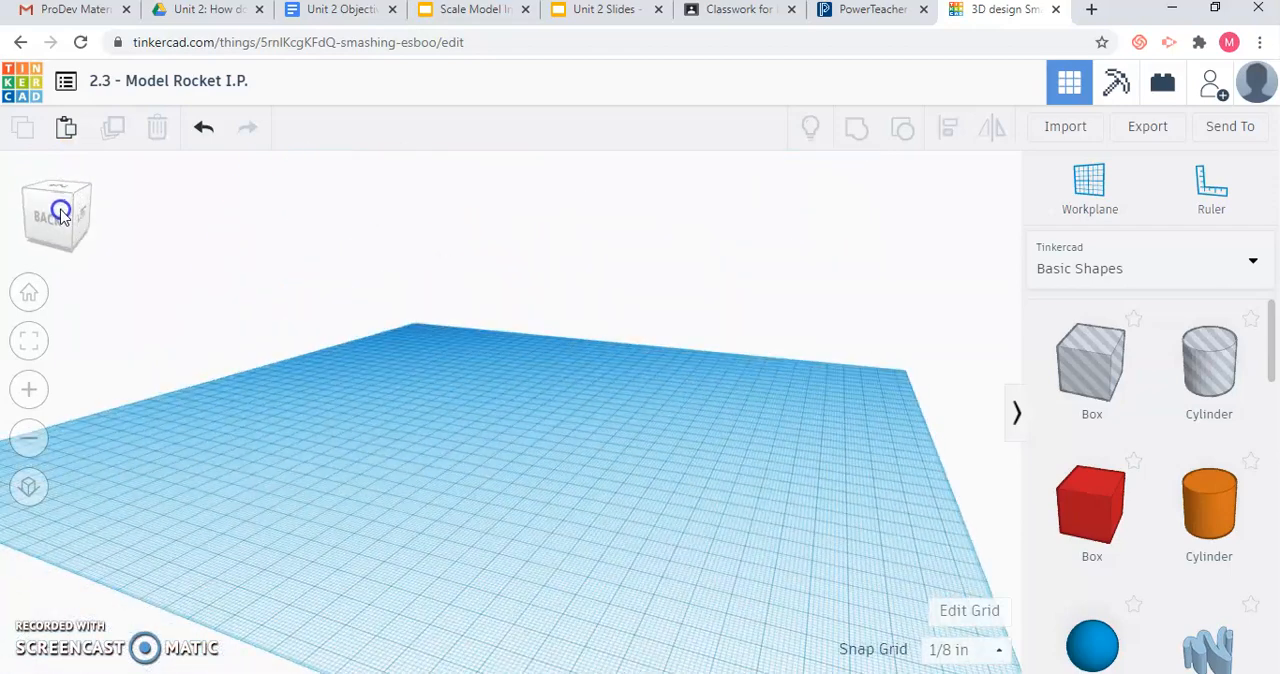
Consult the model rocket dimensions in Unit 2 Slides and place a solid cylinder near the middle of the Tinkercad workplane.
click(592, 10)
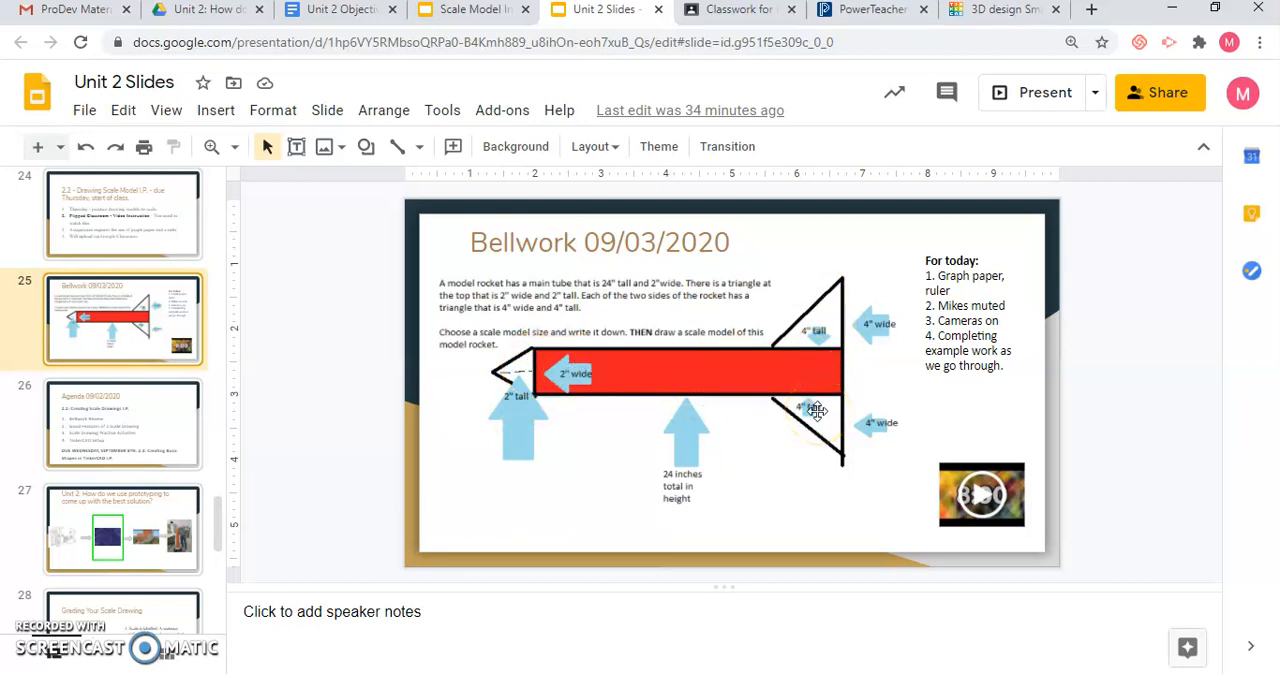
click(1000, 14)
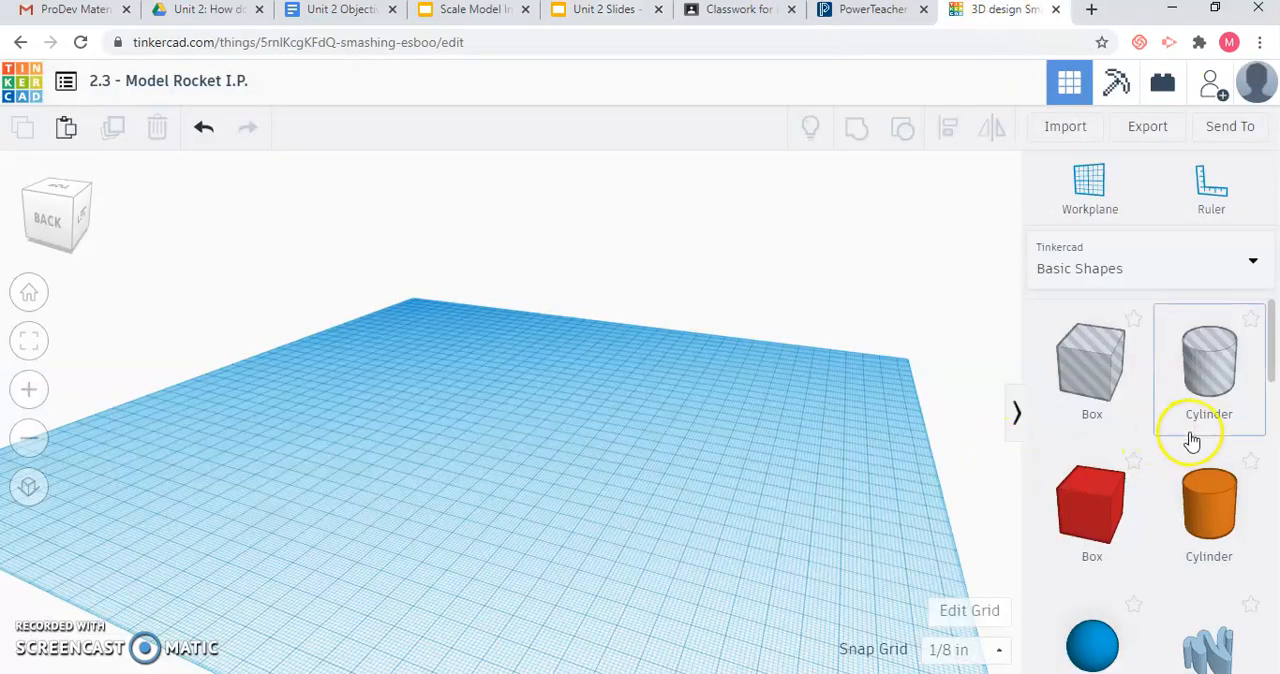
click(1193, 511)
drag(1193, 511, 517, 432)
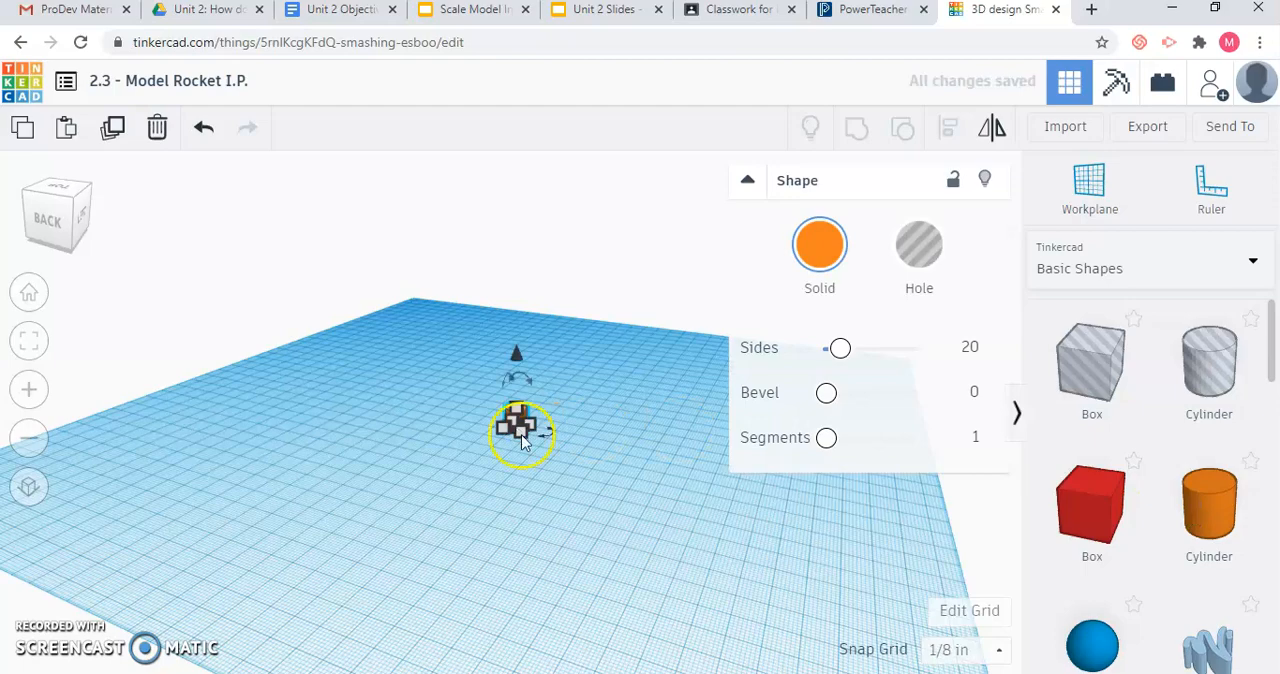
click(525, 442)
scroll(523, 432, up, 5)
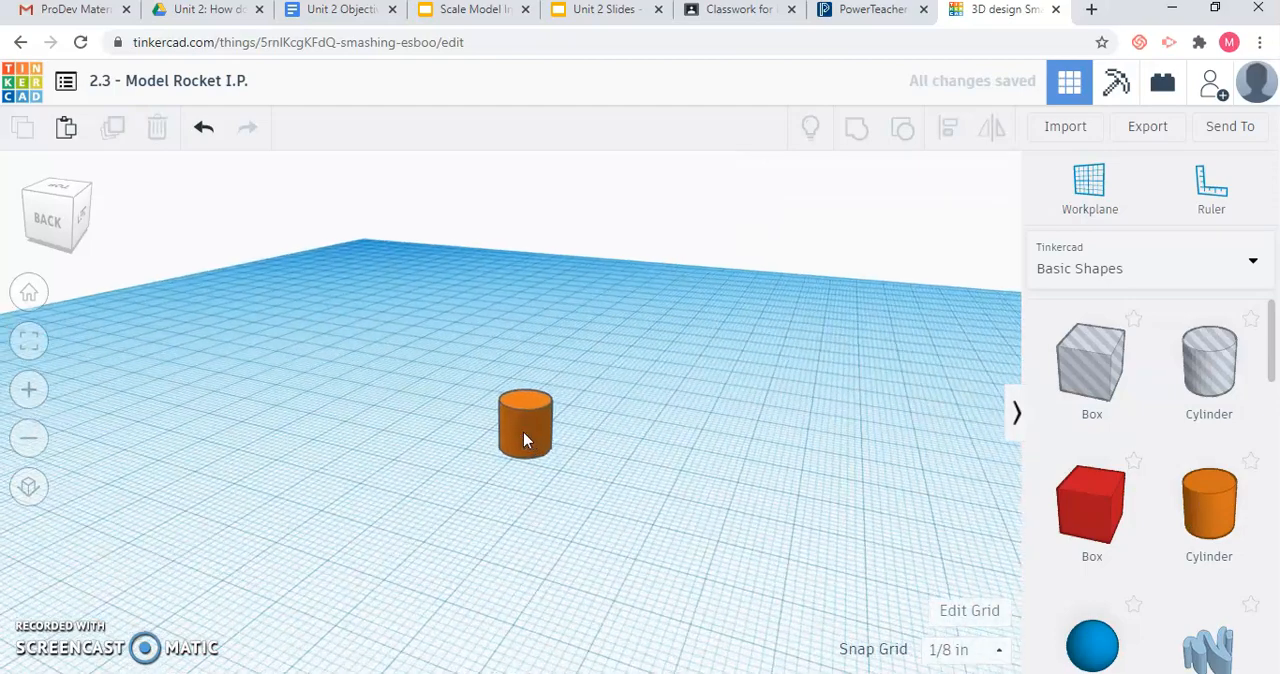
Shift the cylinder slightly across the workplane while viewing it from above.
click(90, 203)
drag(45, 217, 44, 229)
click(538, 535)
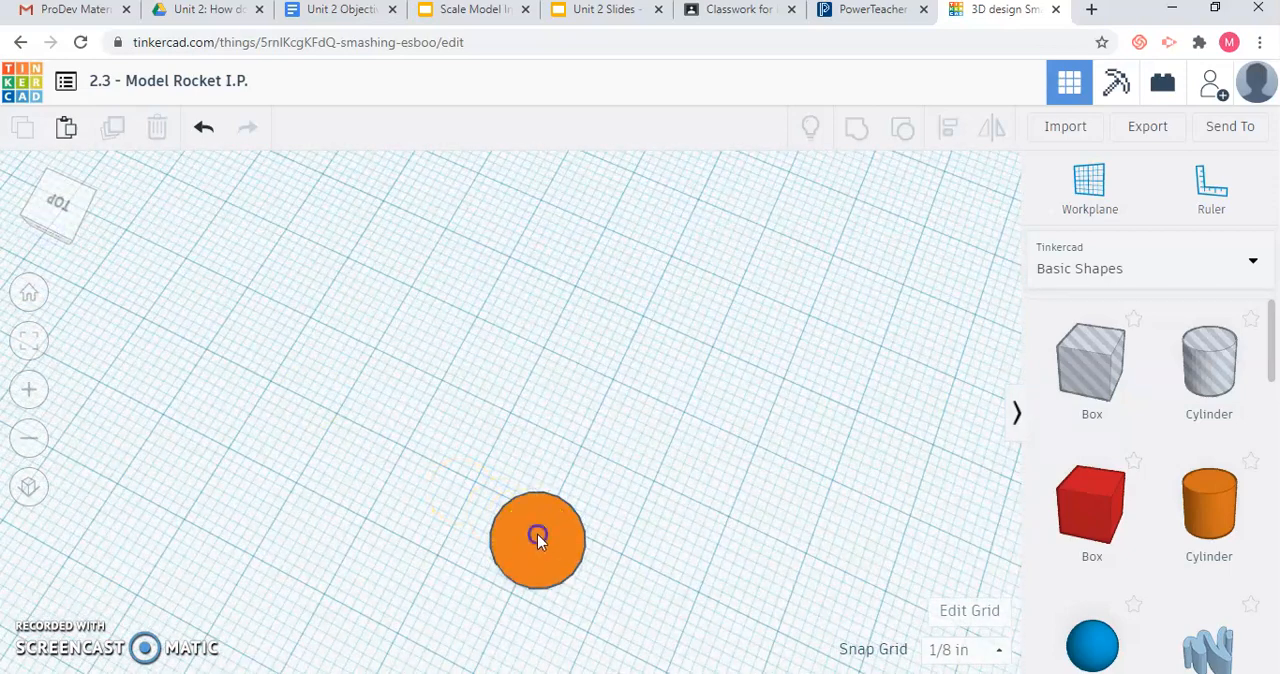
drag(540, 524, 552, 506)
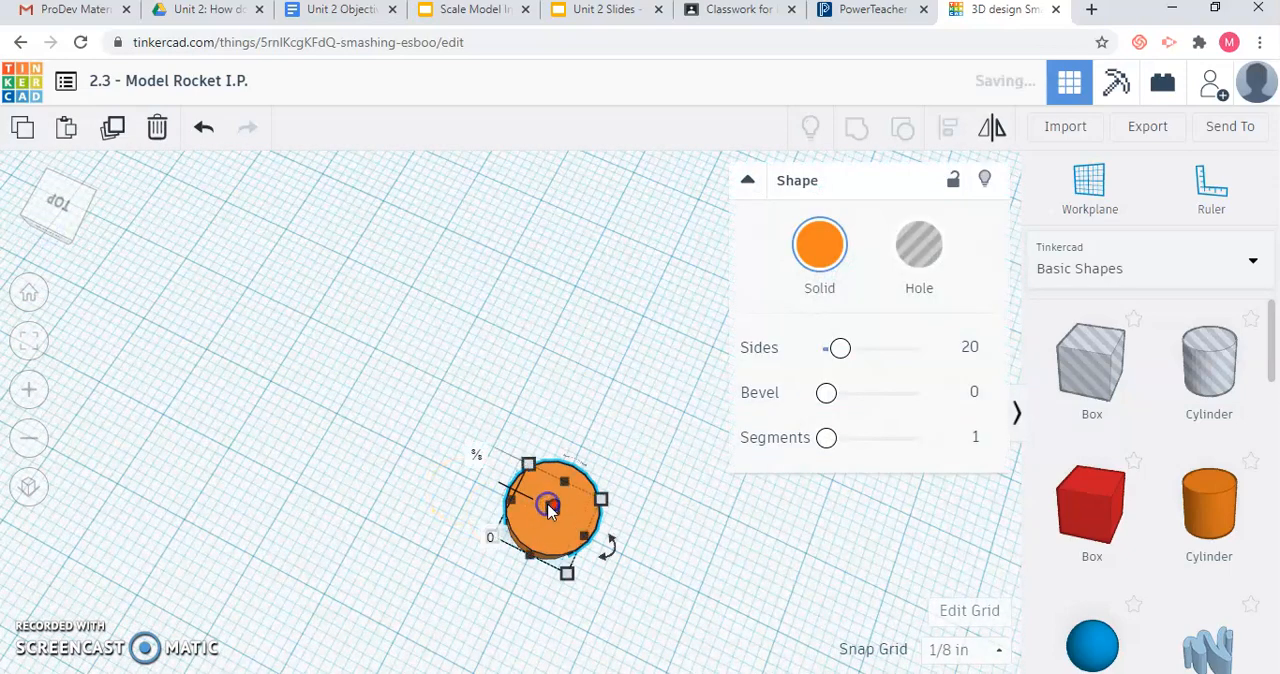
click(634, 579)
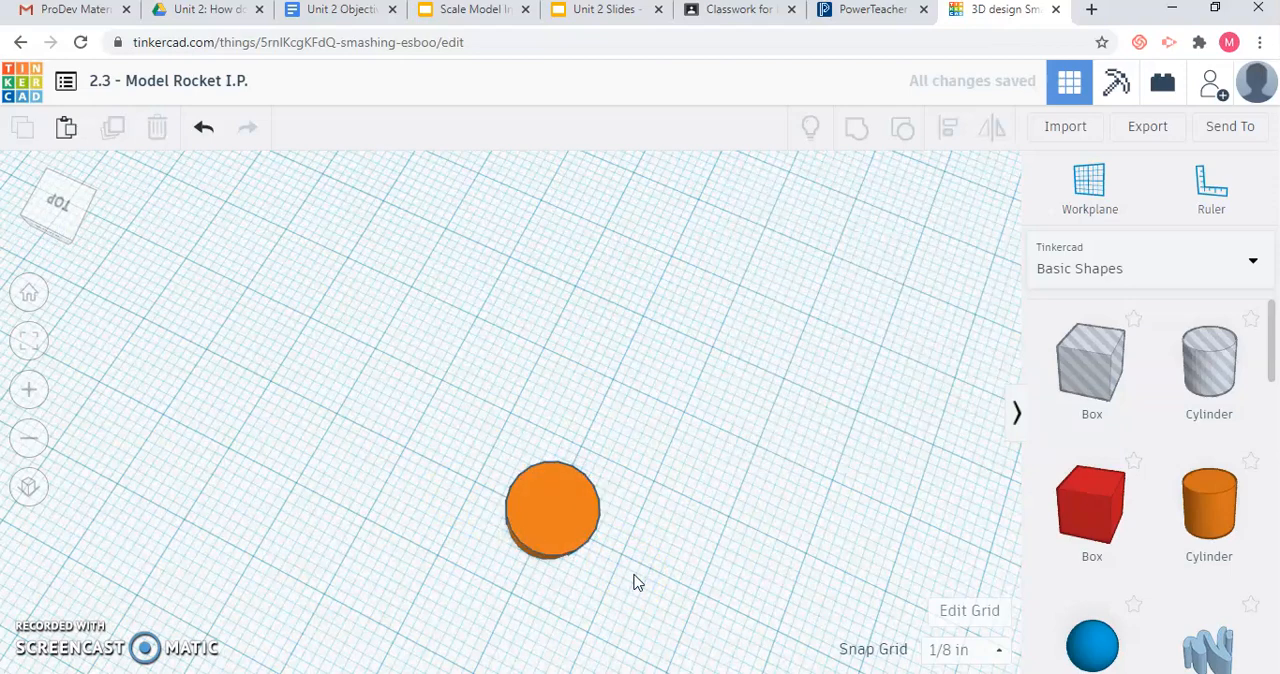
Change the cylinder's solid color to the bright red preset.
click(71, 218)
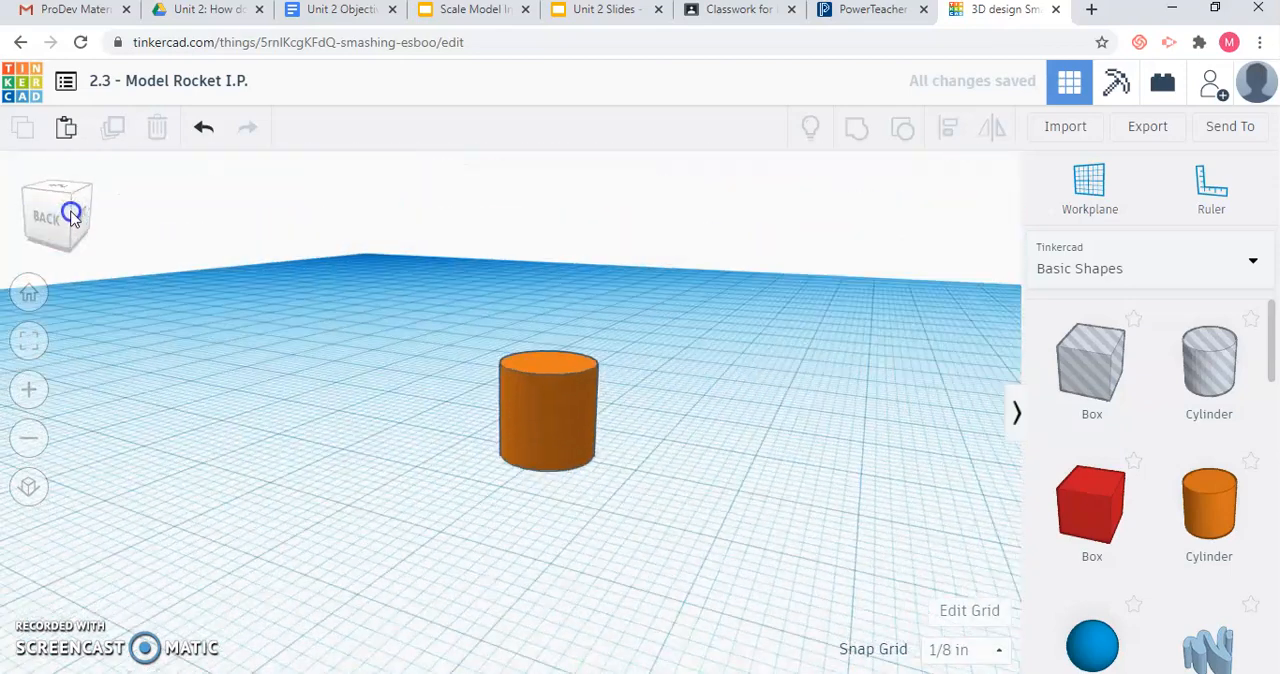
click(537, 425)
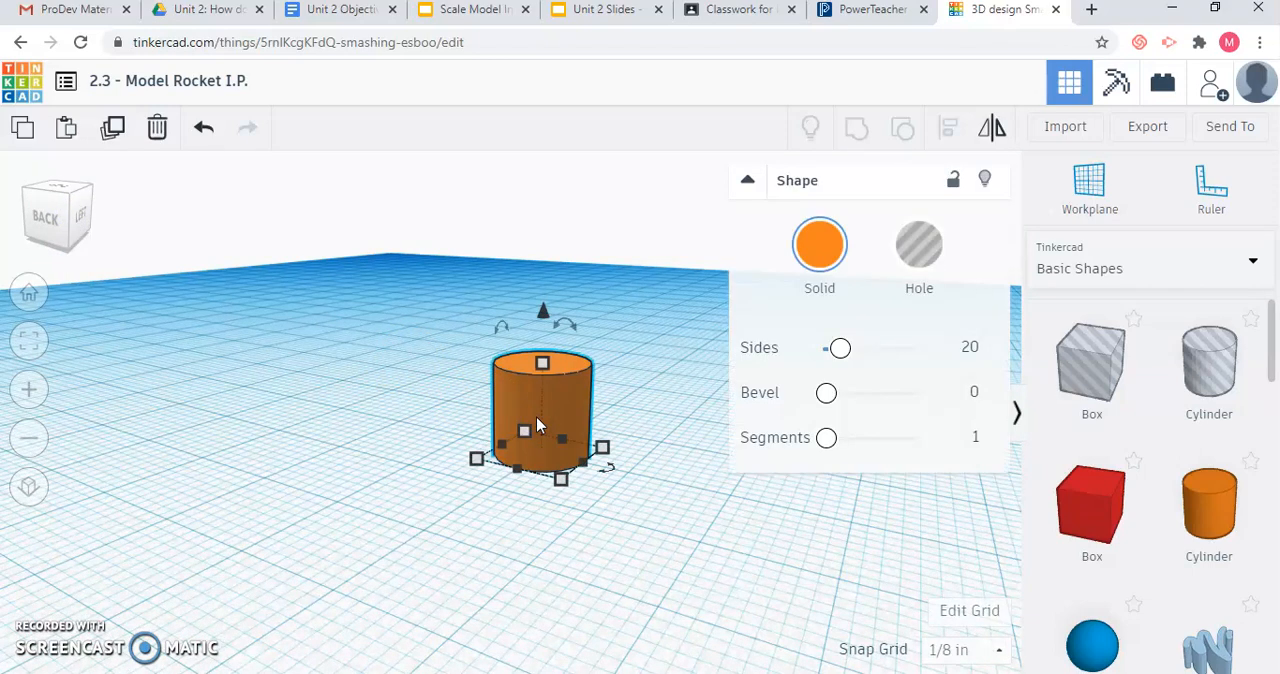
click(815, 262)
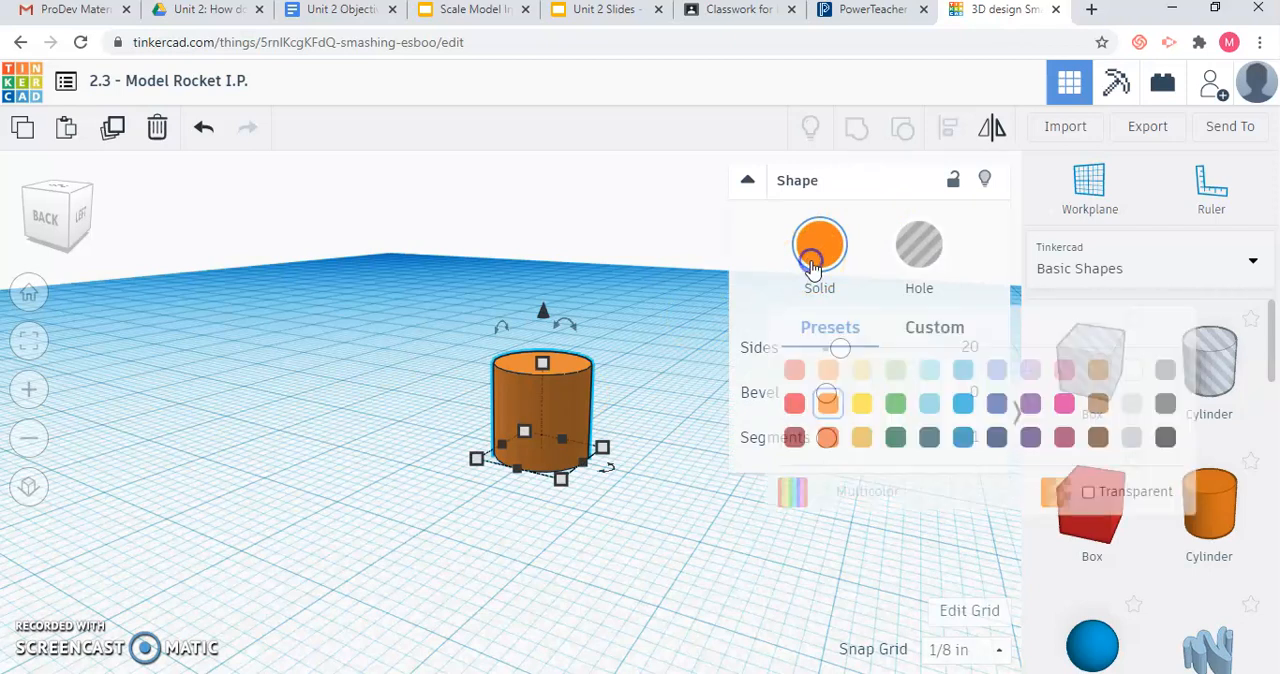
click(796, 406)
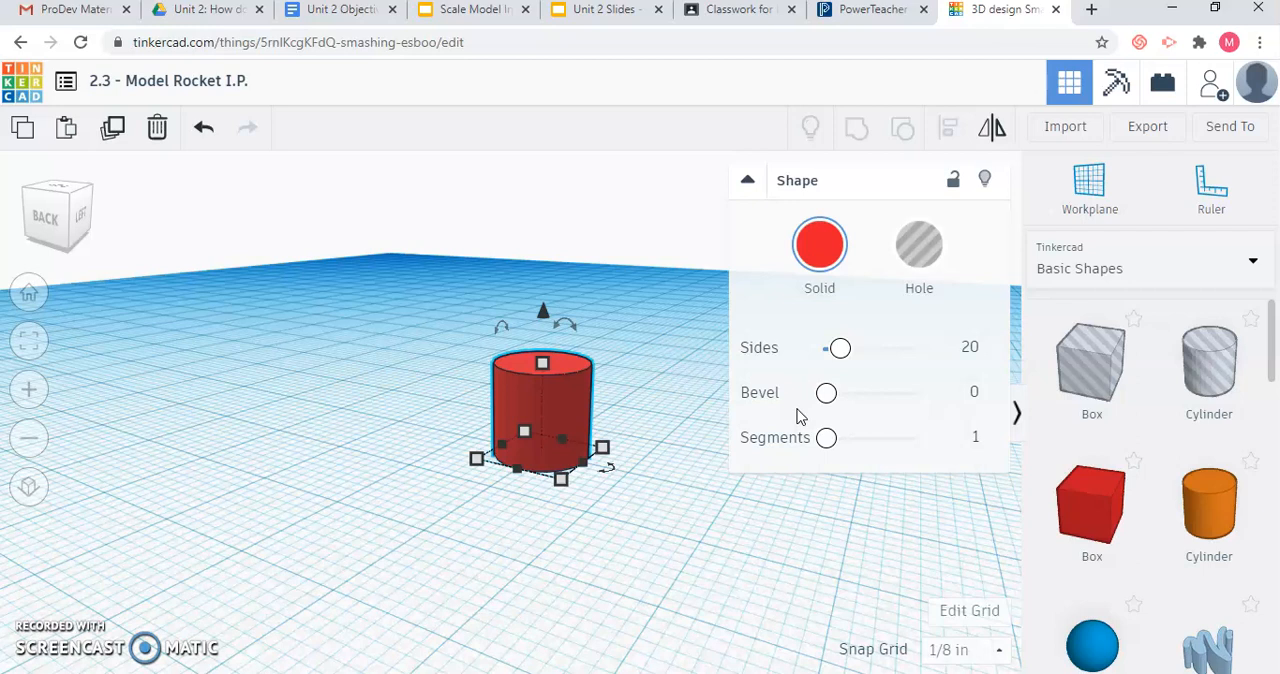
Set the cylinder's base dimension along its back side to 2 inches.
mouse_move(540, 371)
mouse_move(560, 482)
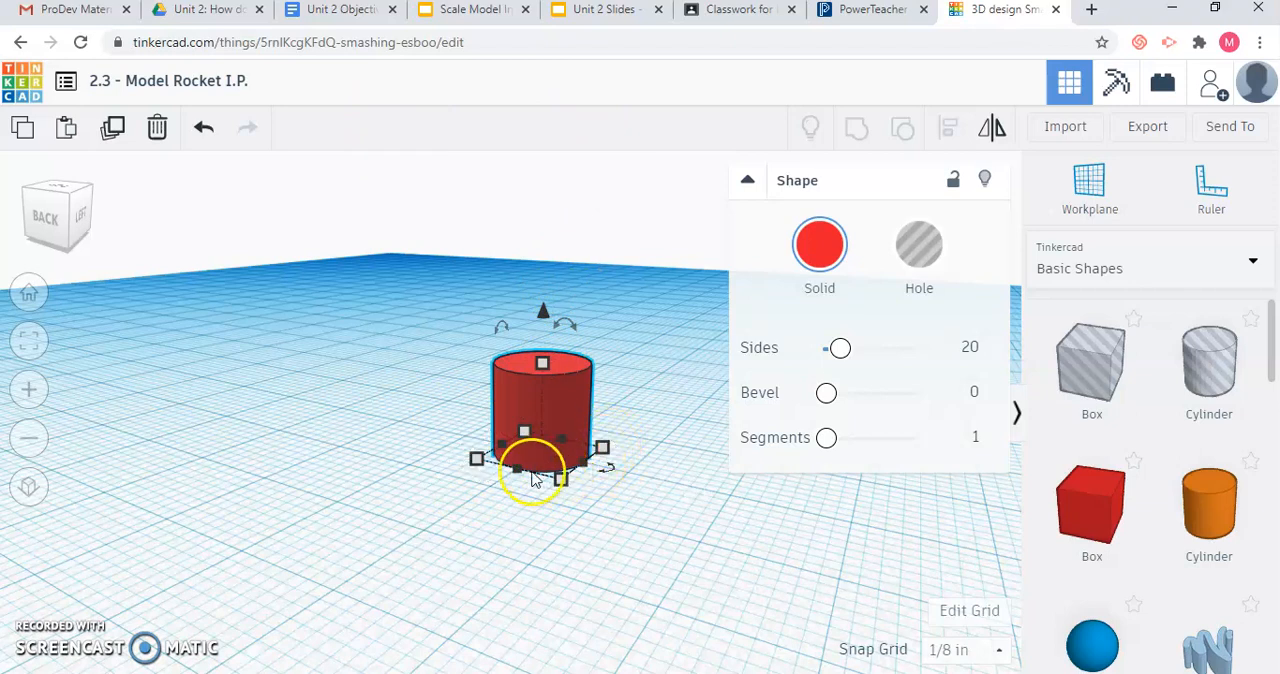
click(477, 460)
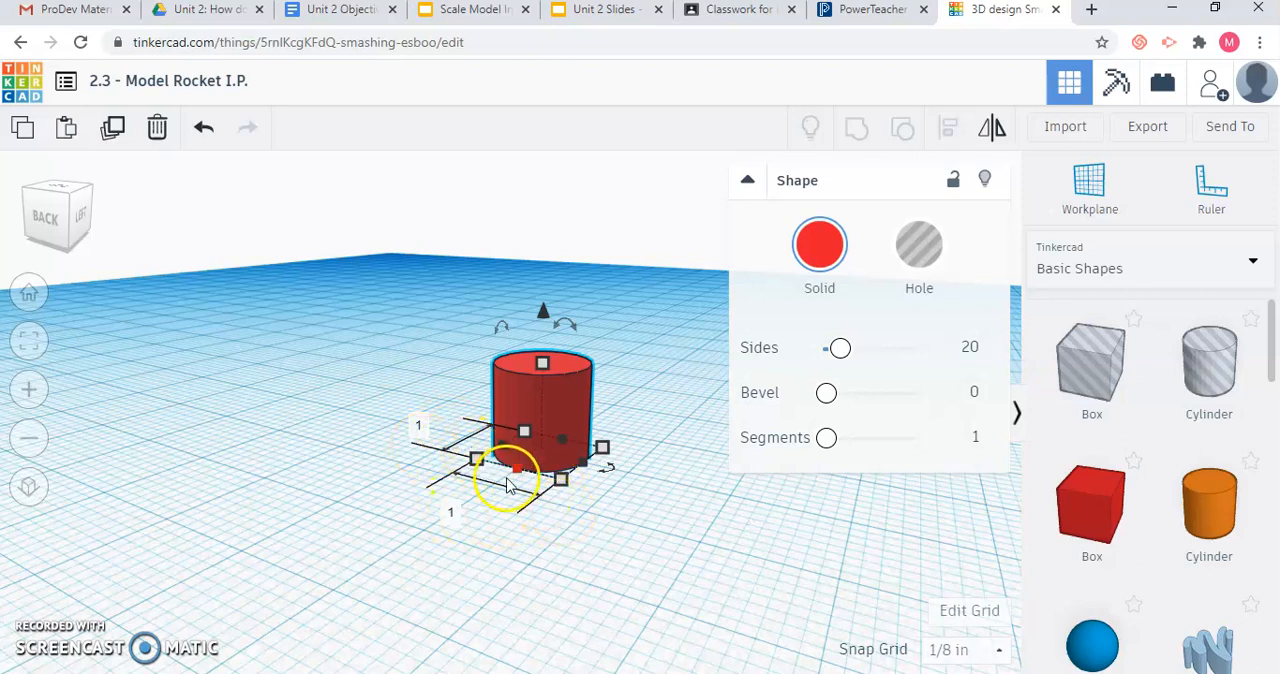
click(452, 509)
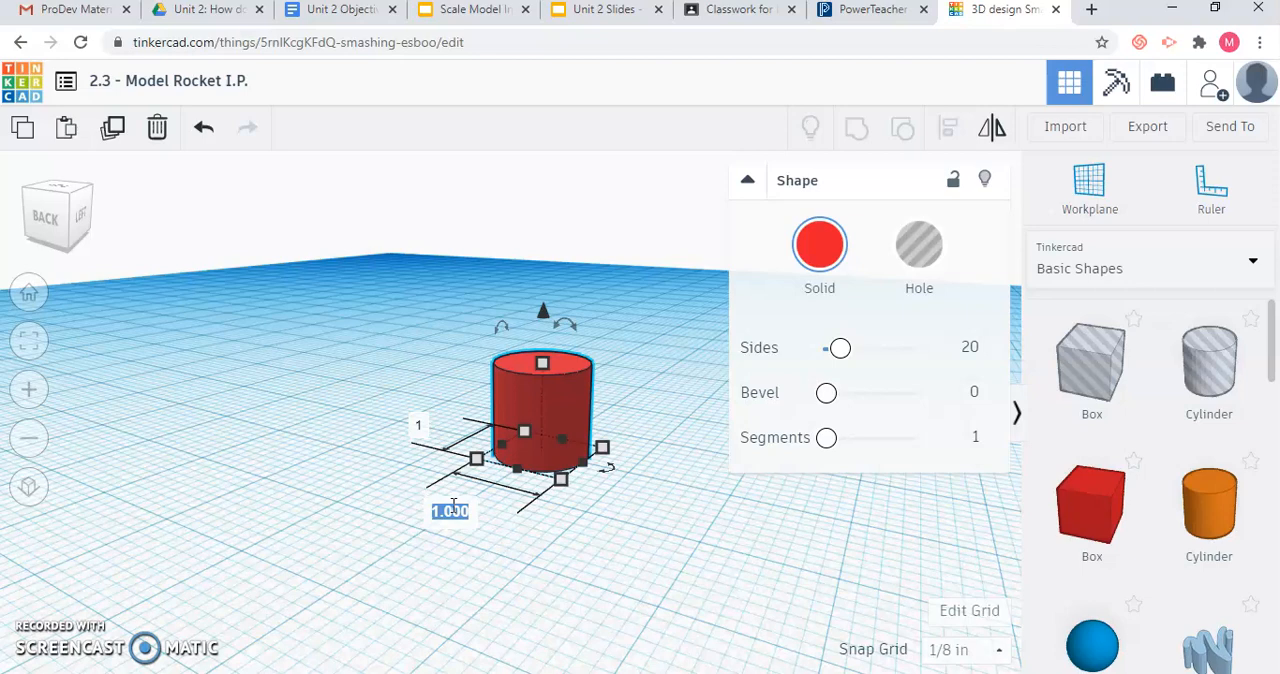
text(2)
key(Return)
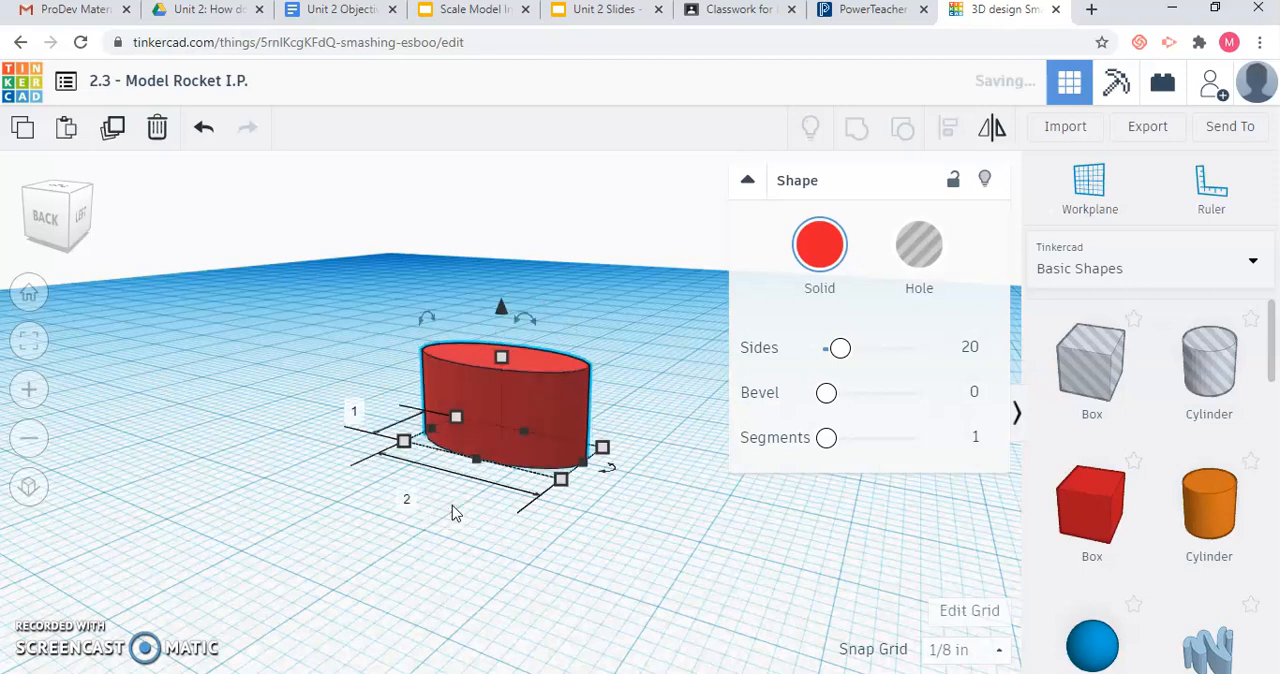
Set the red cylinder's remaining base dimension to 2 inches so the base is equal in both directions.
mouse_move(64, 226)
mouse_down()
mouse_move(64, 245)
mouse_move(69, 226)
mouse_up()
mouse_move(464, 448)
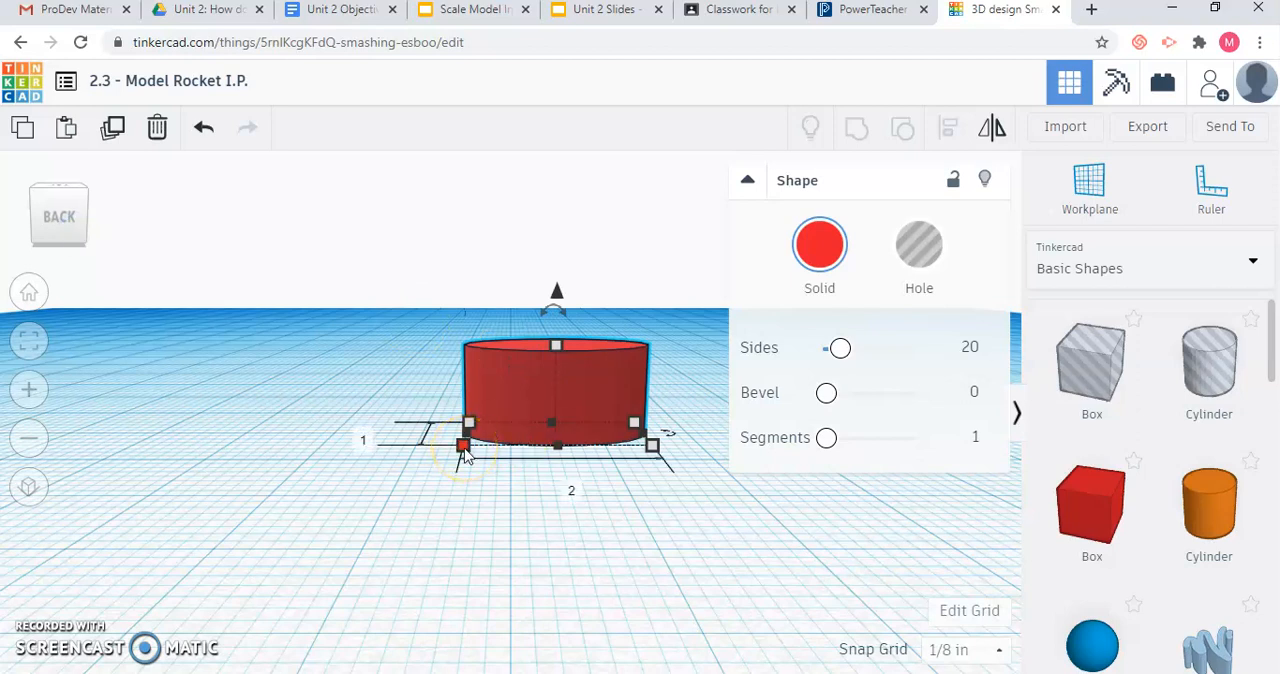
click(464, 449)
click(365, 436)
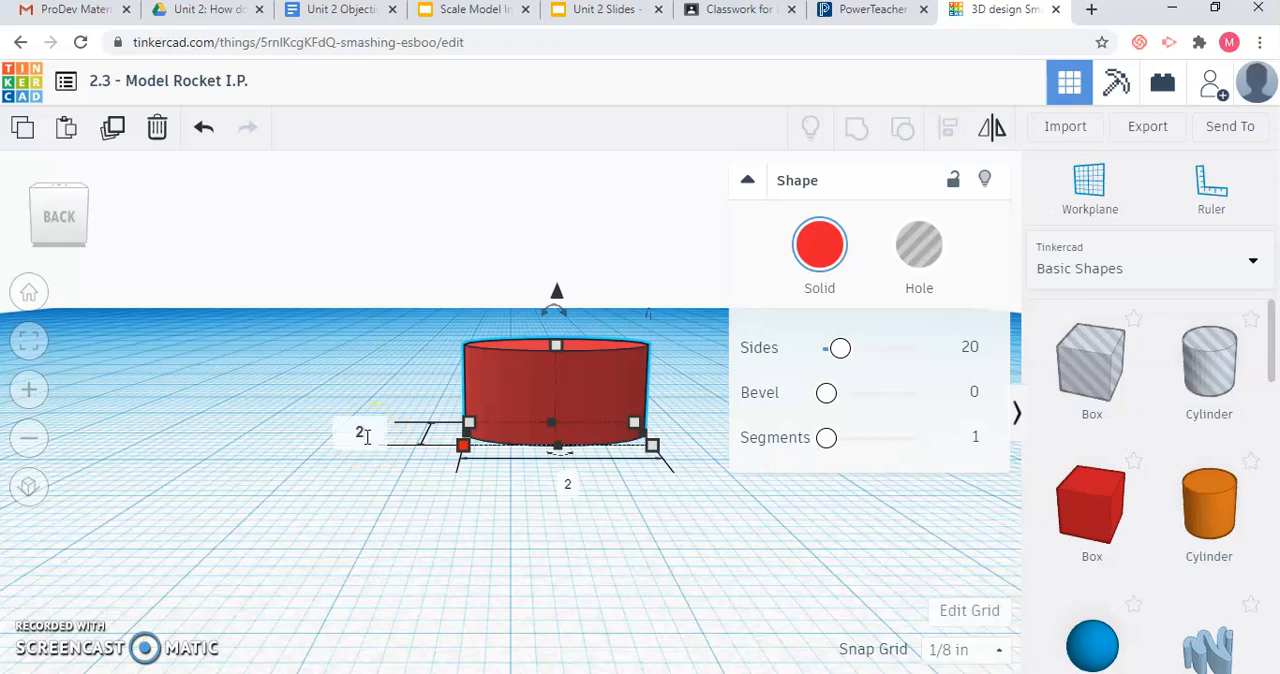
key(Return)
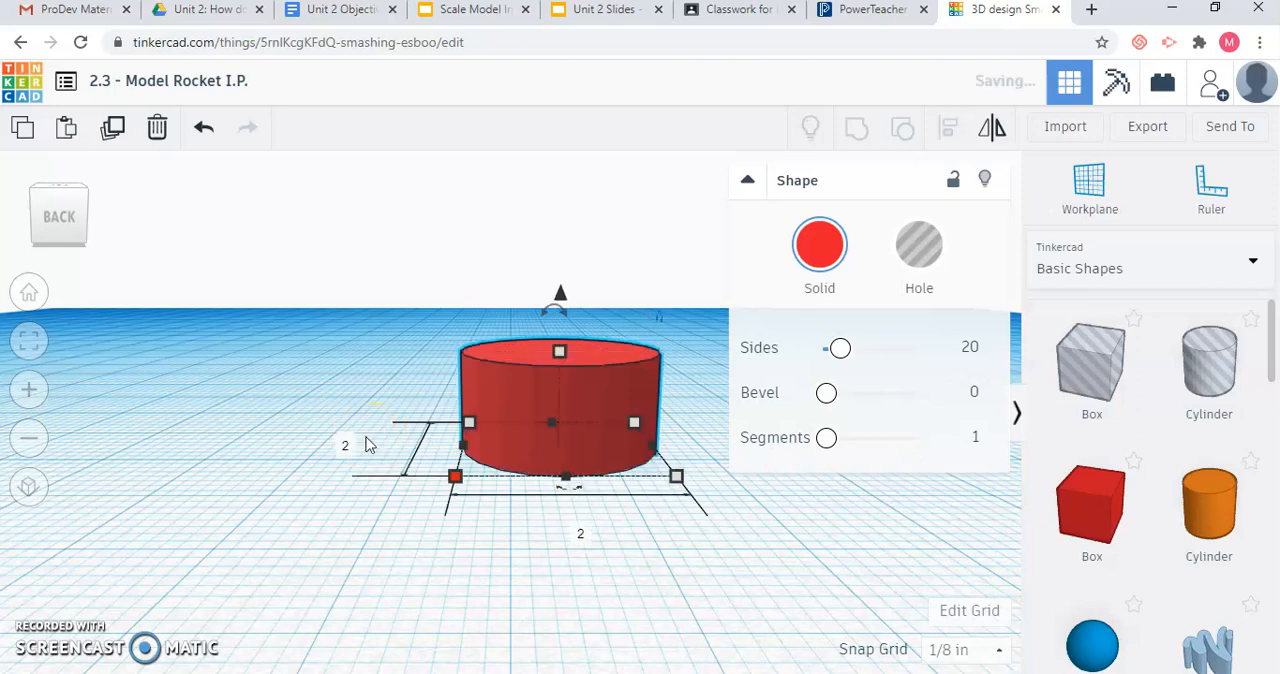
Consult the main tube dimensions in Unit 2 Slides and set the red cylinder's height to 22 inches in Tinkercad.
click(78, 238)
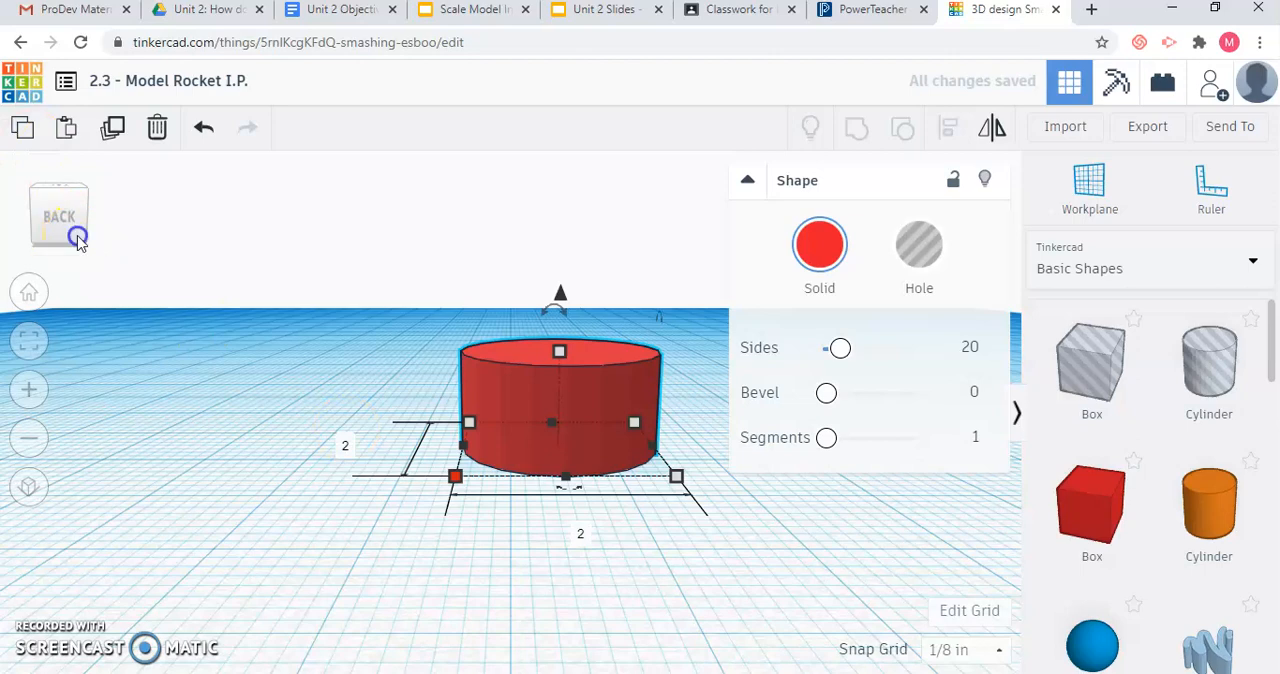
drag(79, 249, 72, 239)
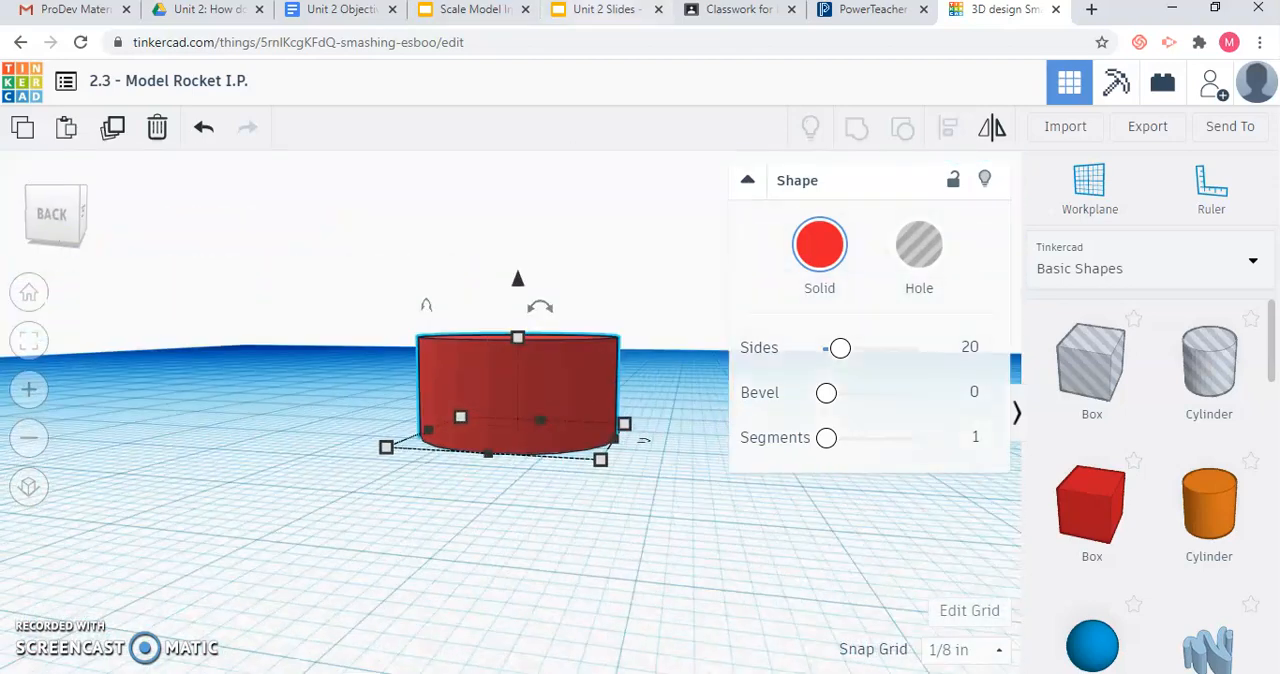
click(617, 12)
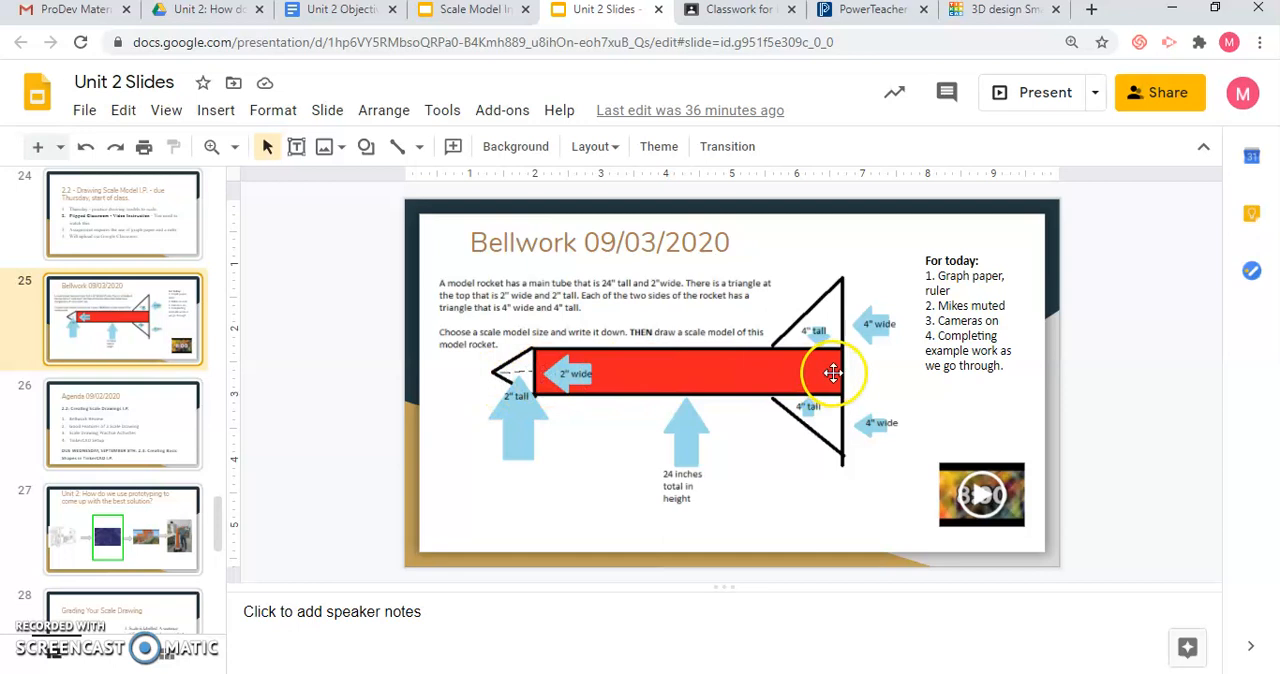
click(980, 27)
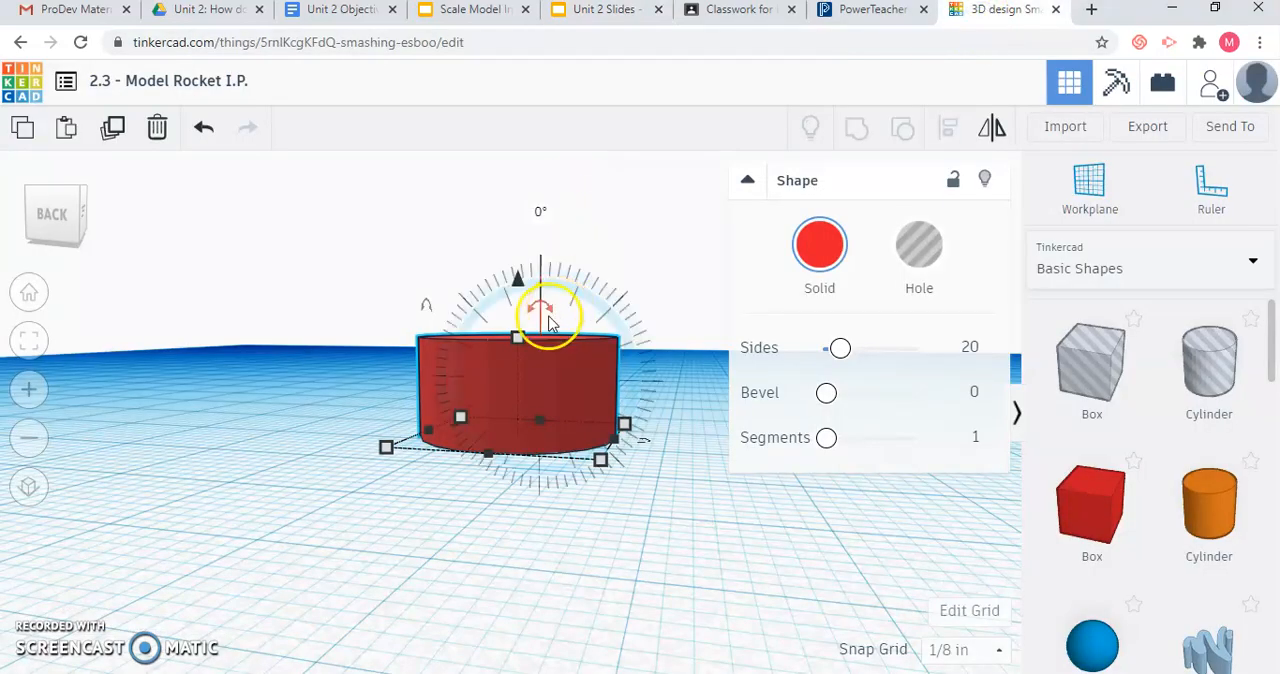
click(517, 341)
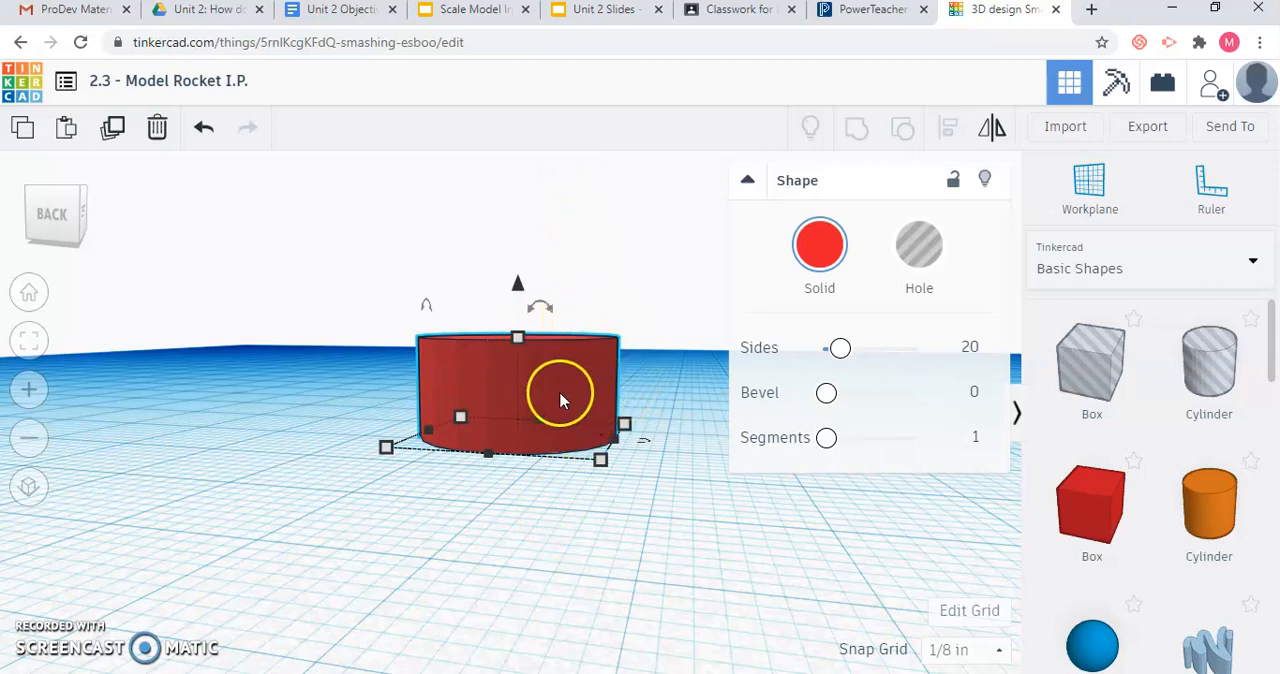
click(520, 341)
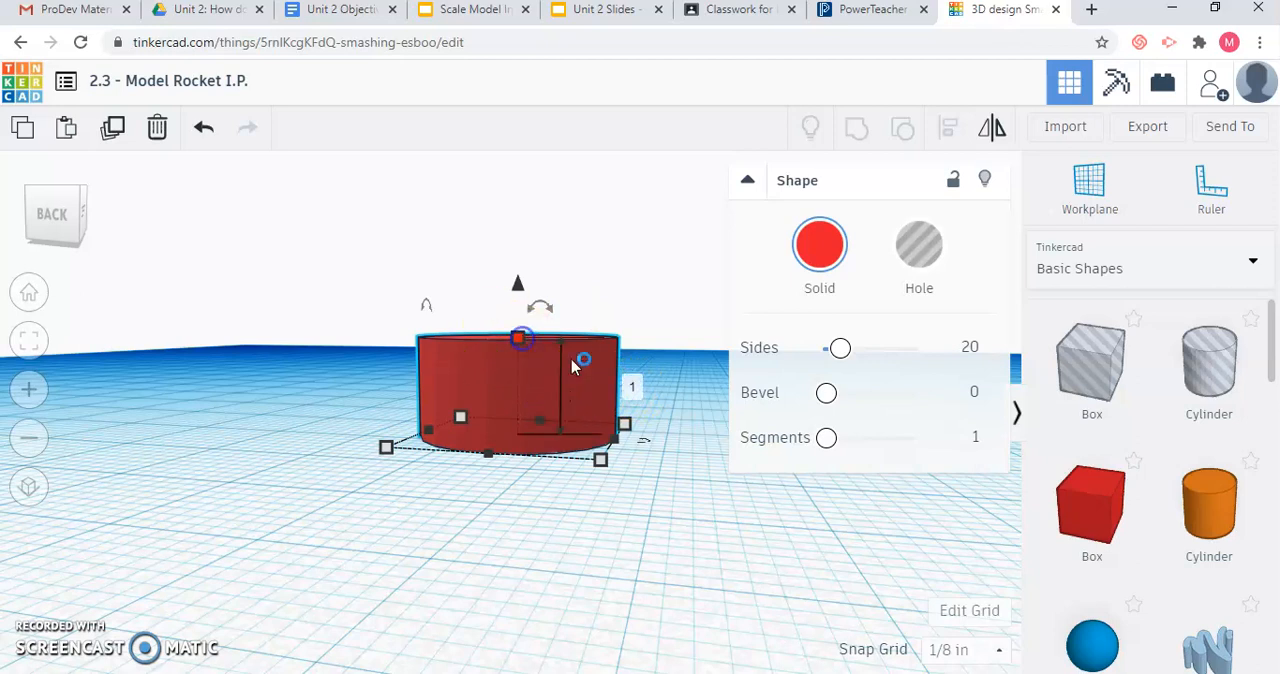
click(634, 387)
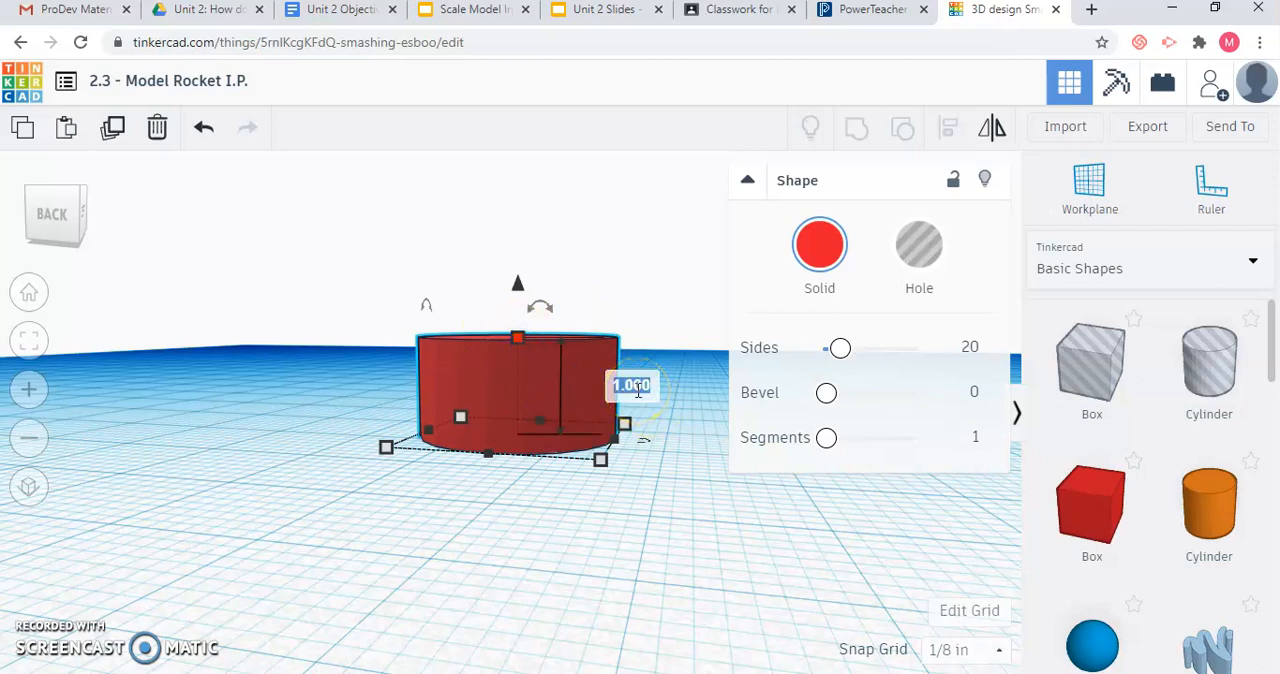
key(Return)
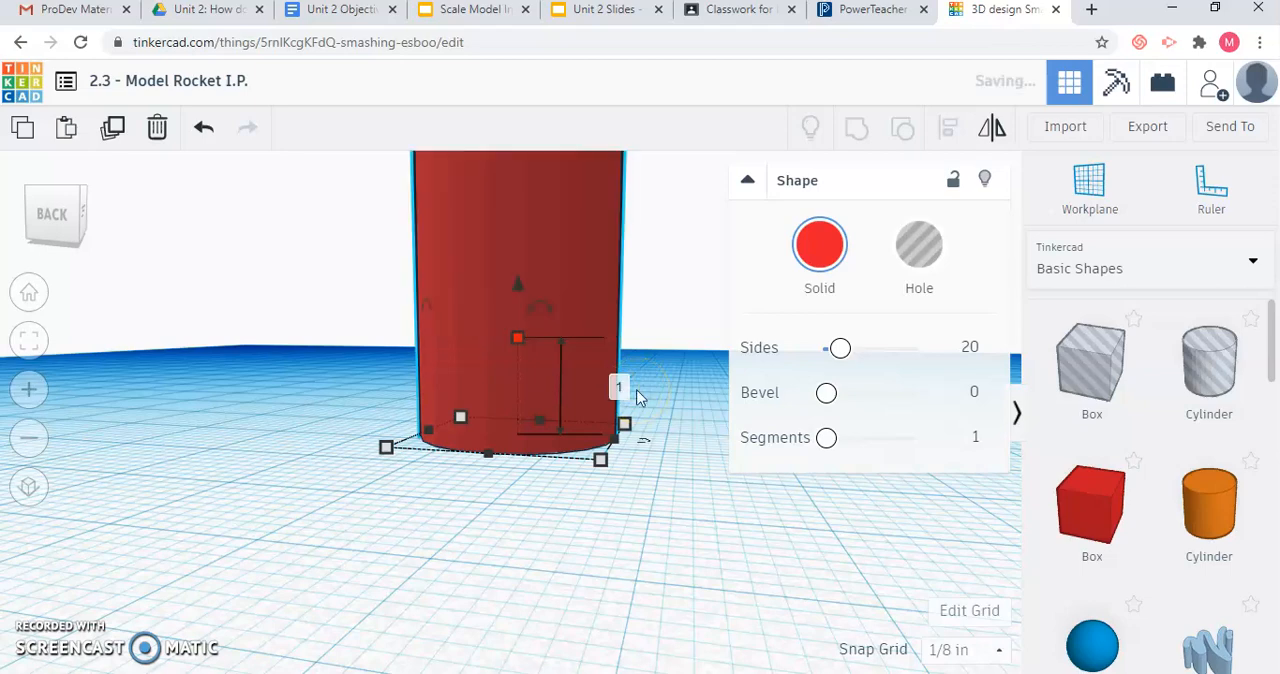
Place a solid cone from the basic shapes on the workplane beside the base of the red tube.
scroll(260, 314, down, 2)
scroll(258, 314, down, 6)
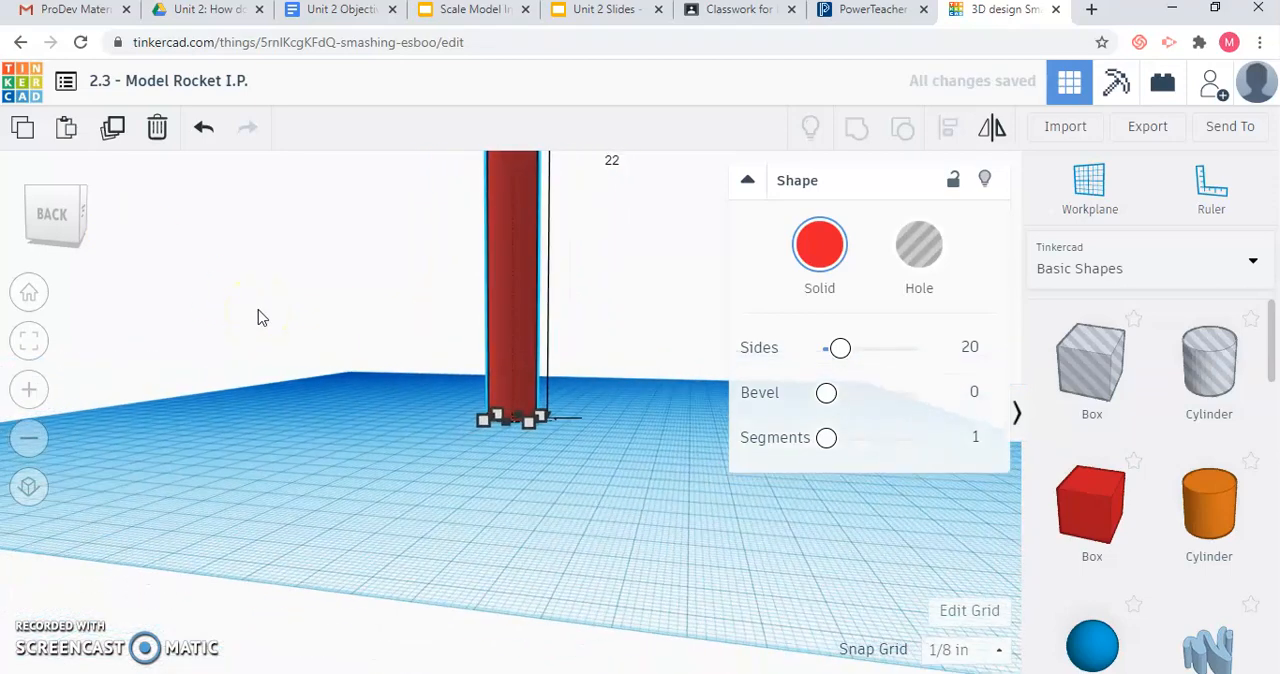
drag(60, 241, 53, 247)
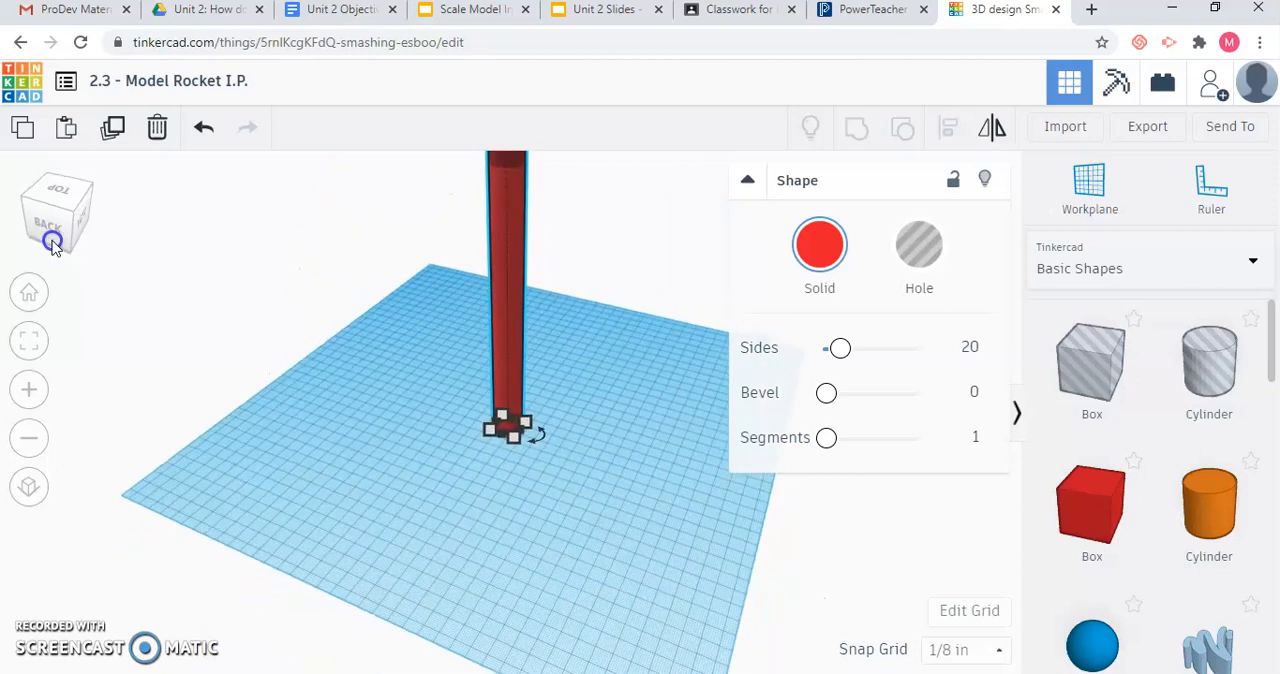
click(591, 529)
scroll(1250, 525, down, 3)
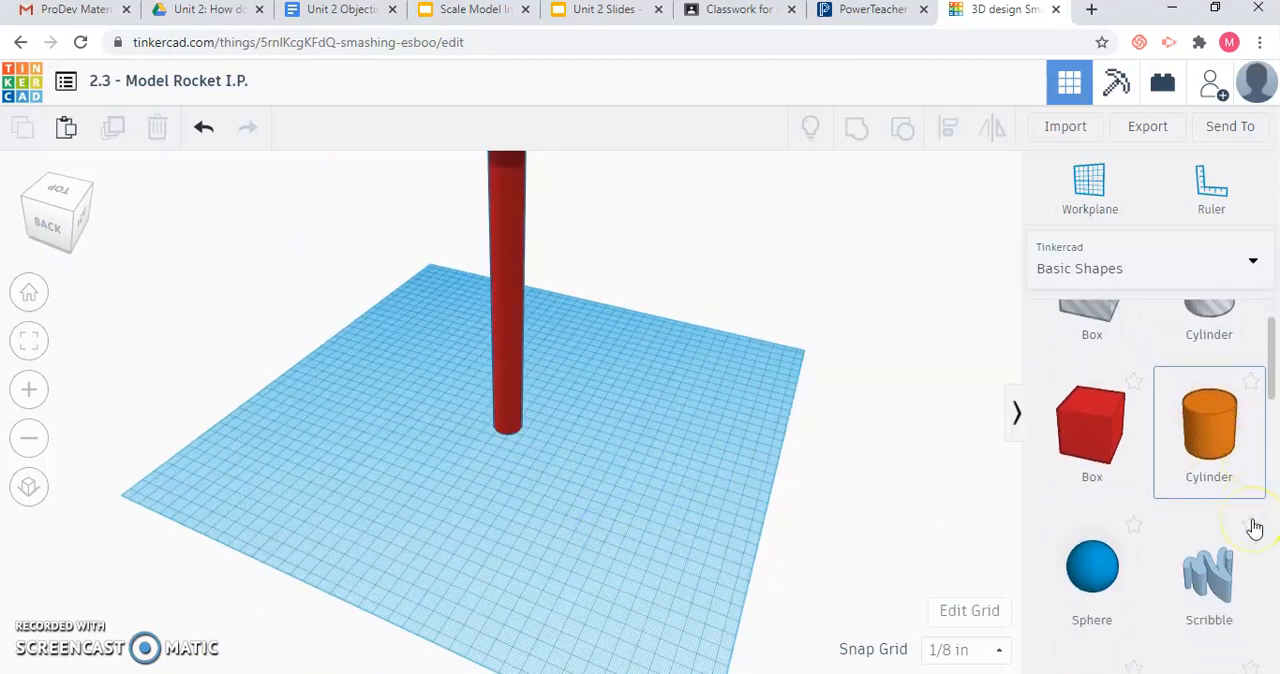
scroll(1250, 527, down, 1)
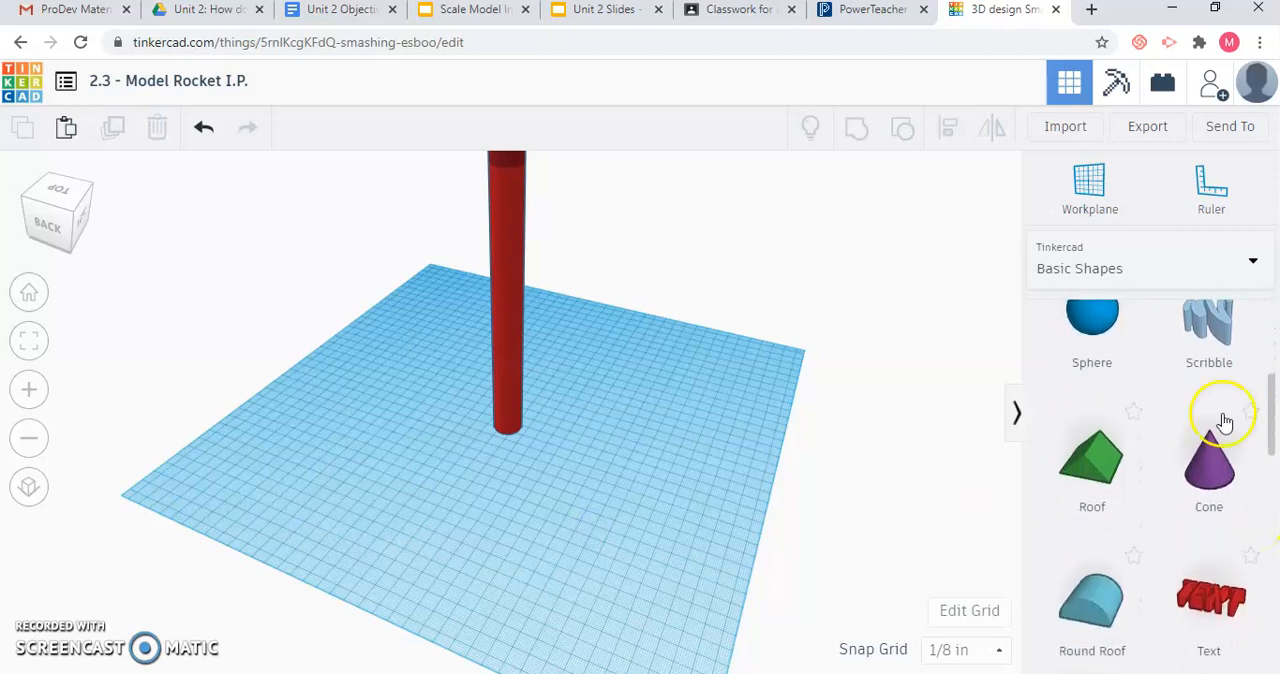
click(1212, 468)
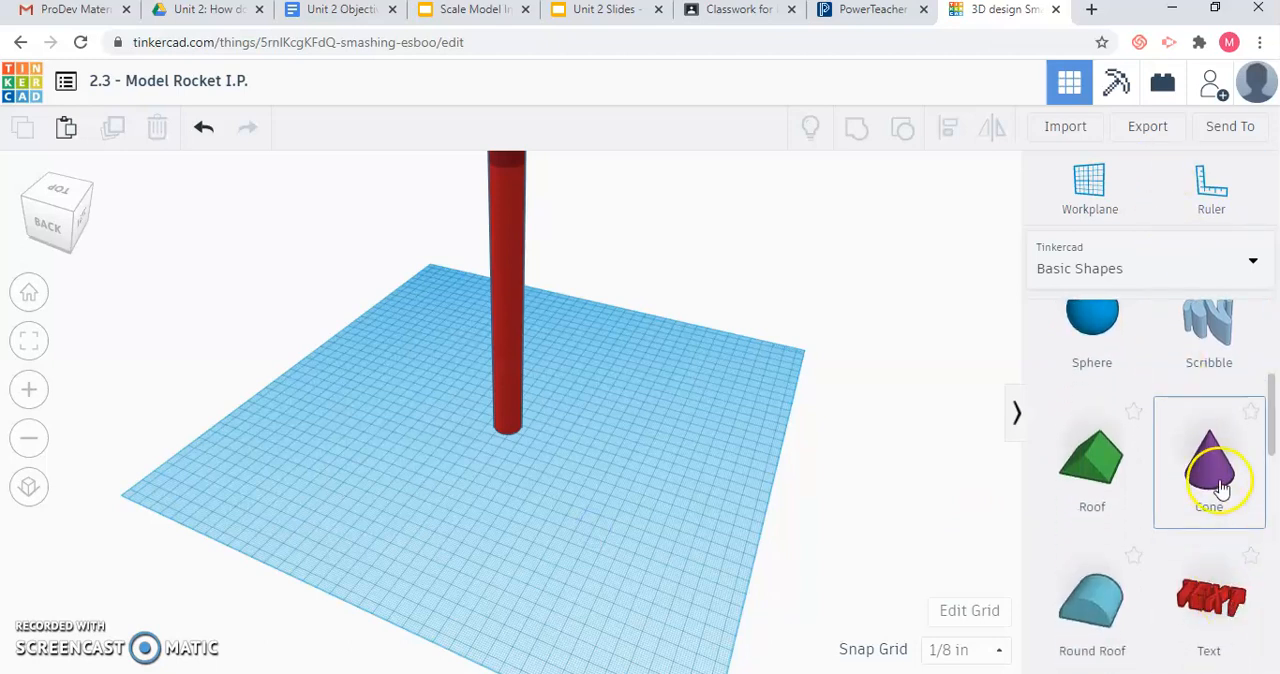
click(573, 452)
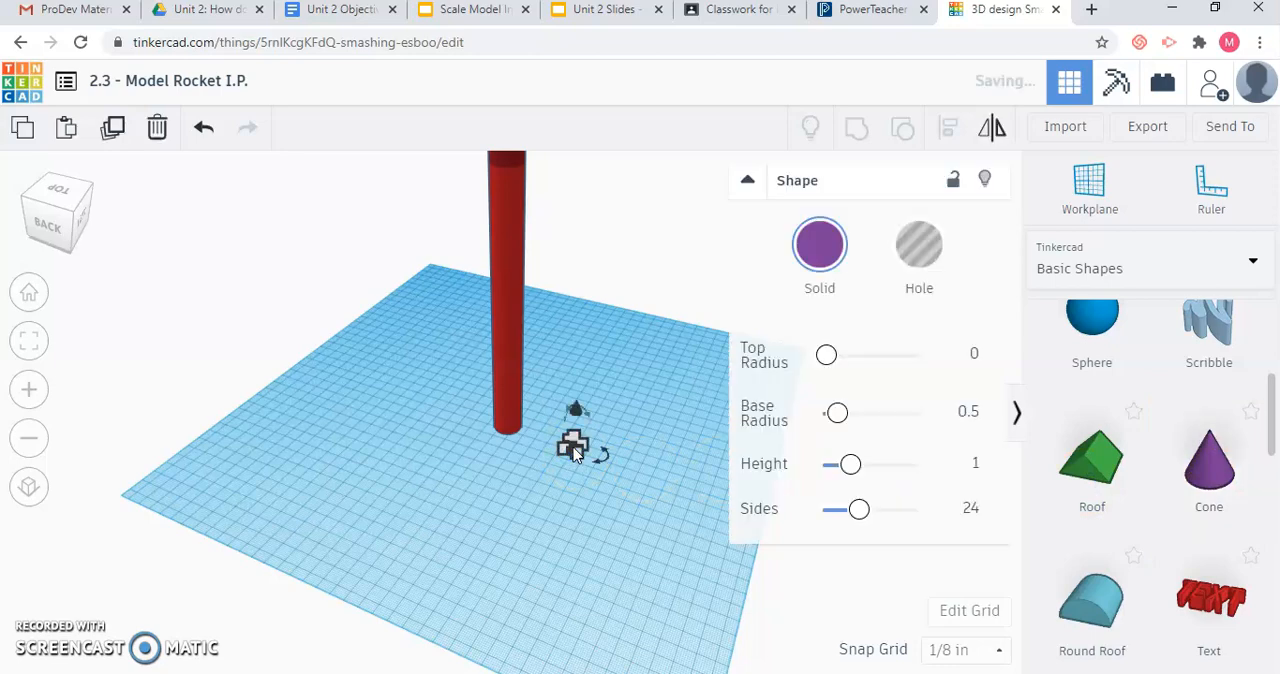
Move the cone closer to the base of the red tube and change its solid color to white.
click(585, 472)
scroll(584, 461, up, 2)
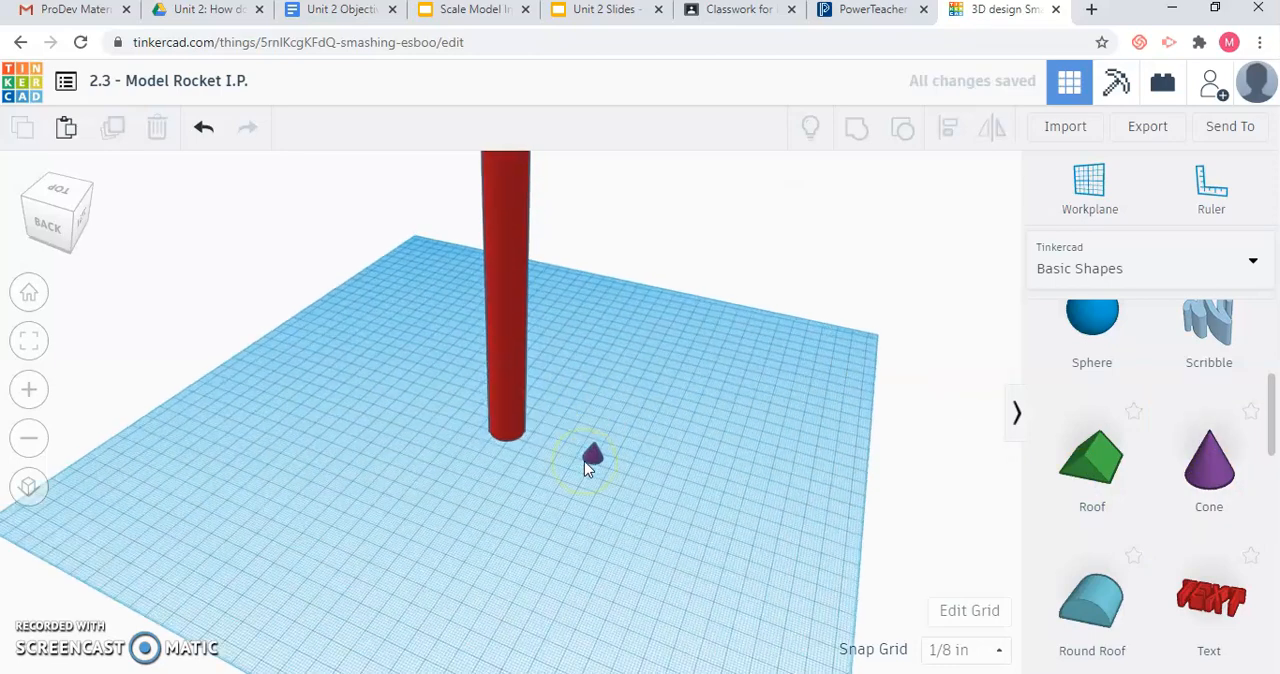
scroll(584, 461, up, 5)
scroll(584, 461, down, 2)
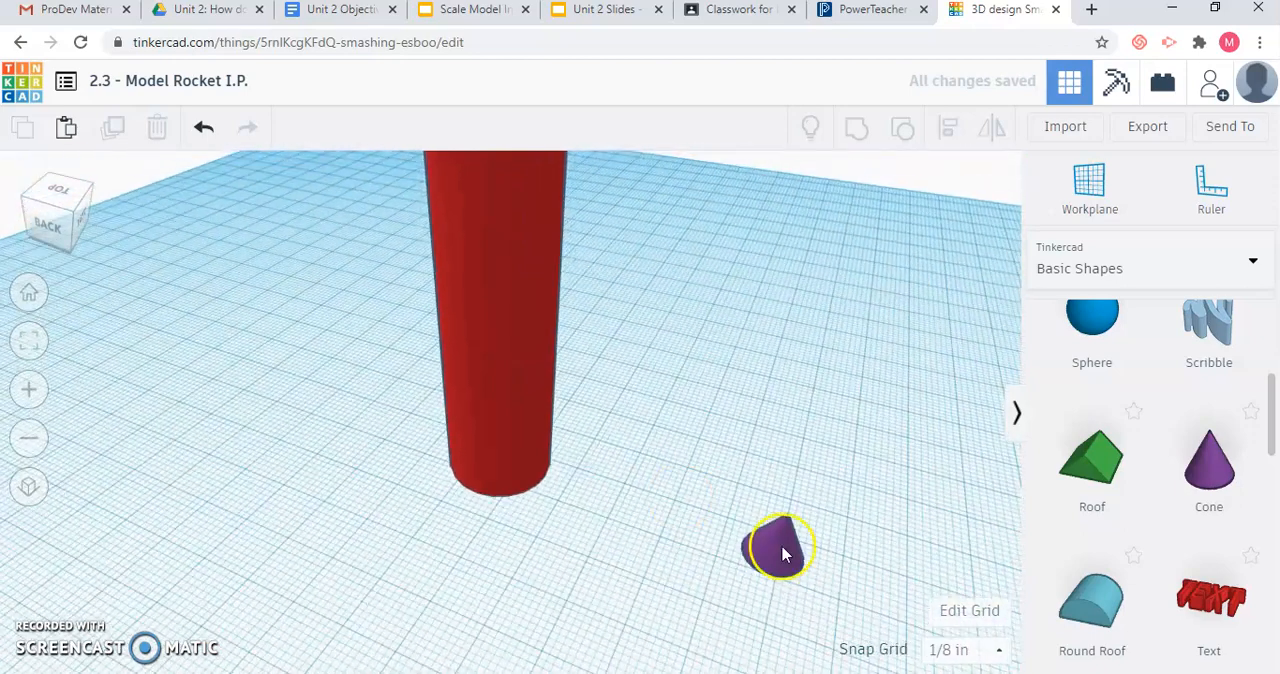
drag(765, 540, 625, 490)
click(820, 244)
click(880, 372)
click(687, 509)
right_click(643, 561)
Collapse the cone's shape settings and consult the rocket top's width and height in Unit 2 Slides.
scroll(657, 551, up, 3)
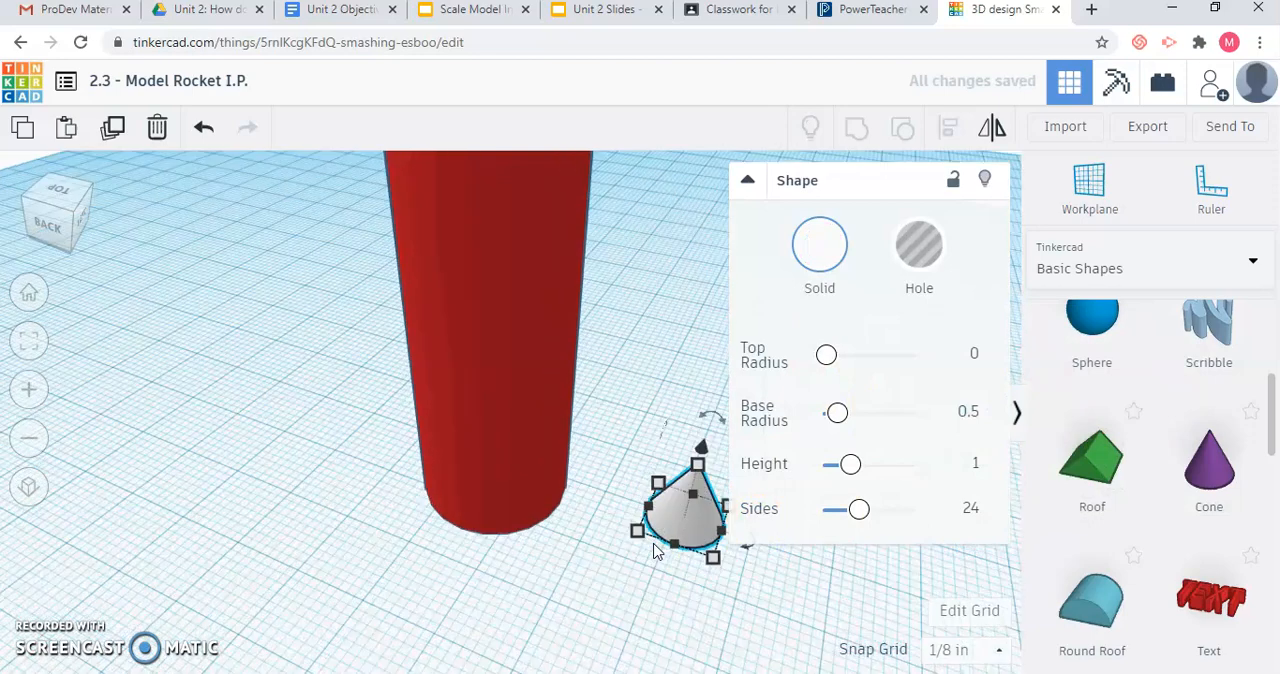
scroll(654, 551, up, 2)
scroll(654, 551, down, 5)
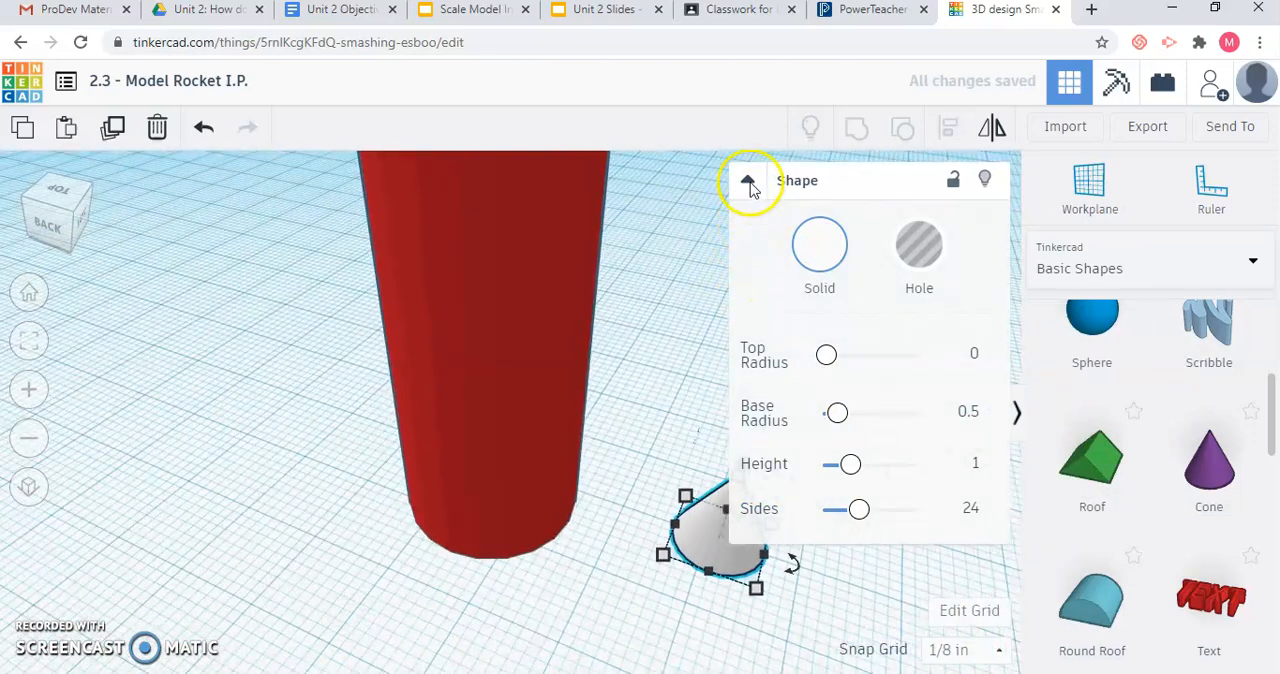
click(748, 183)
drag(67, 232, 53, 229)
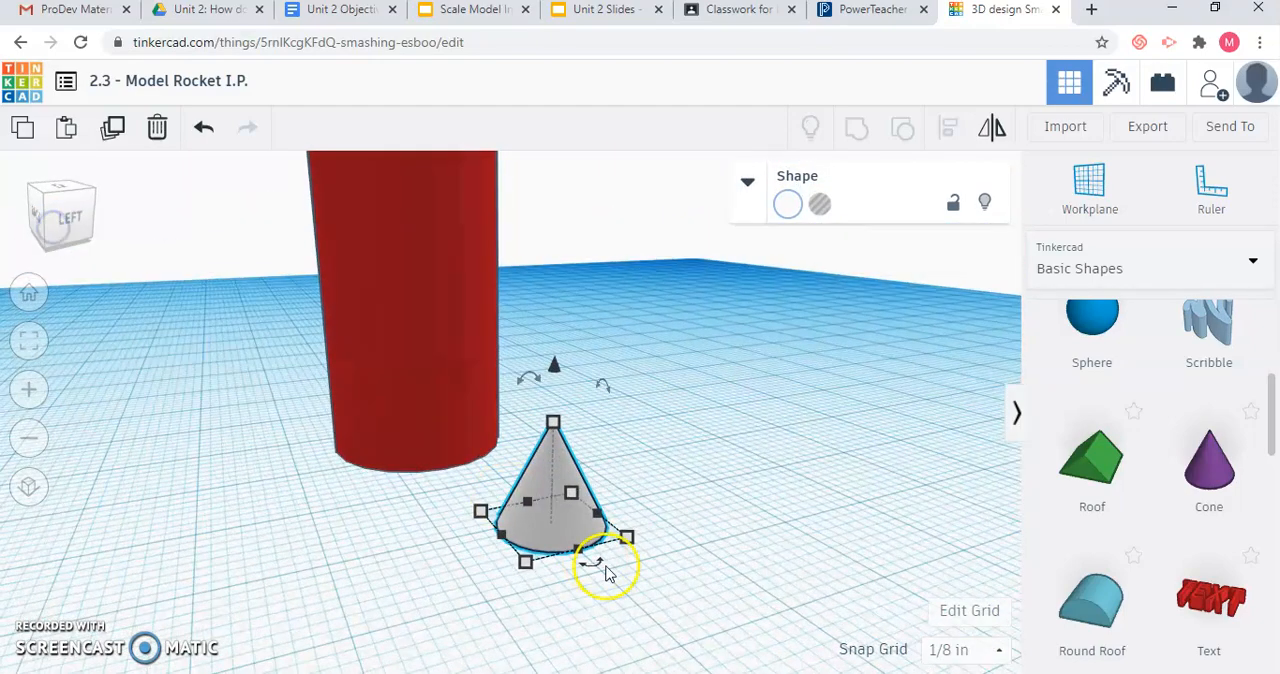
click(627, 546)
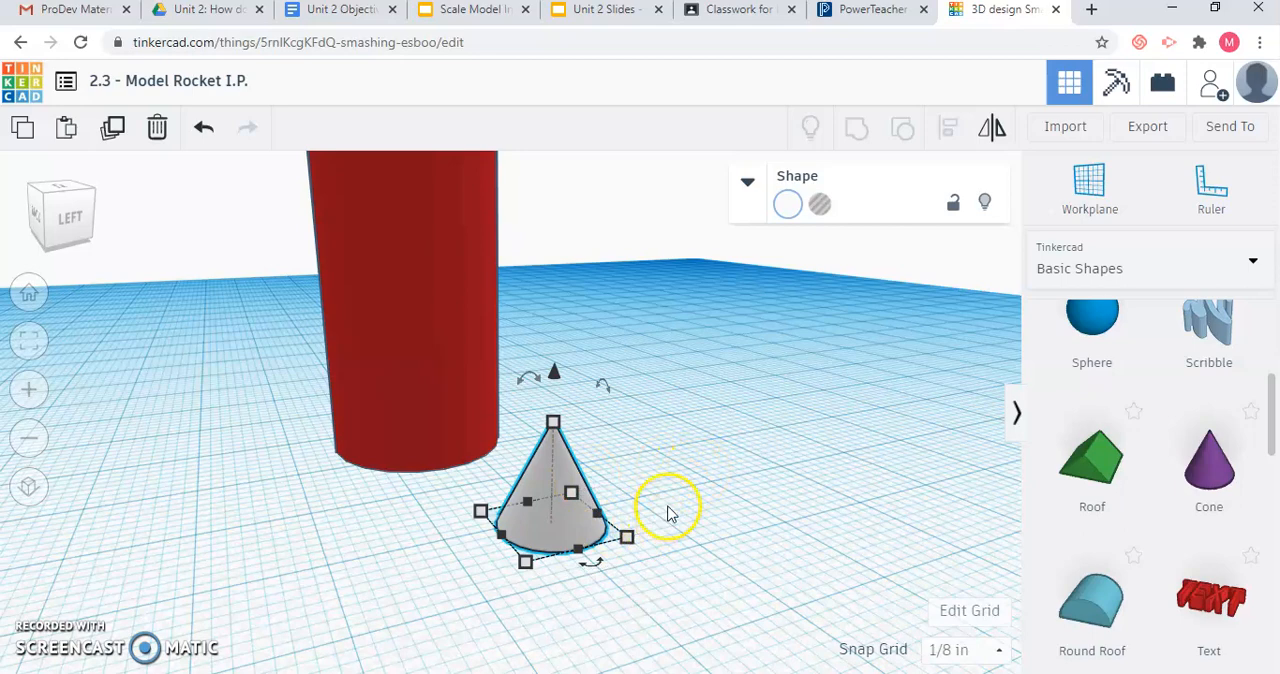
click(606, 12)
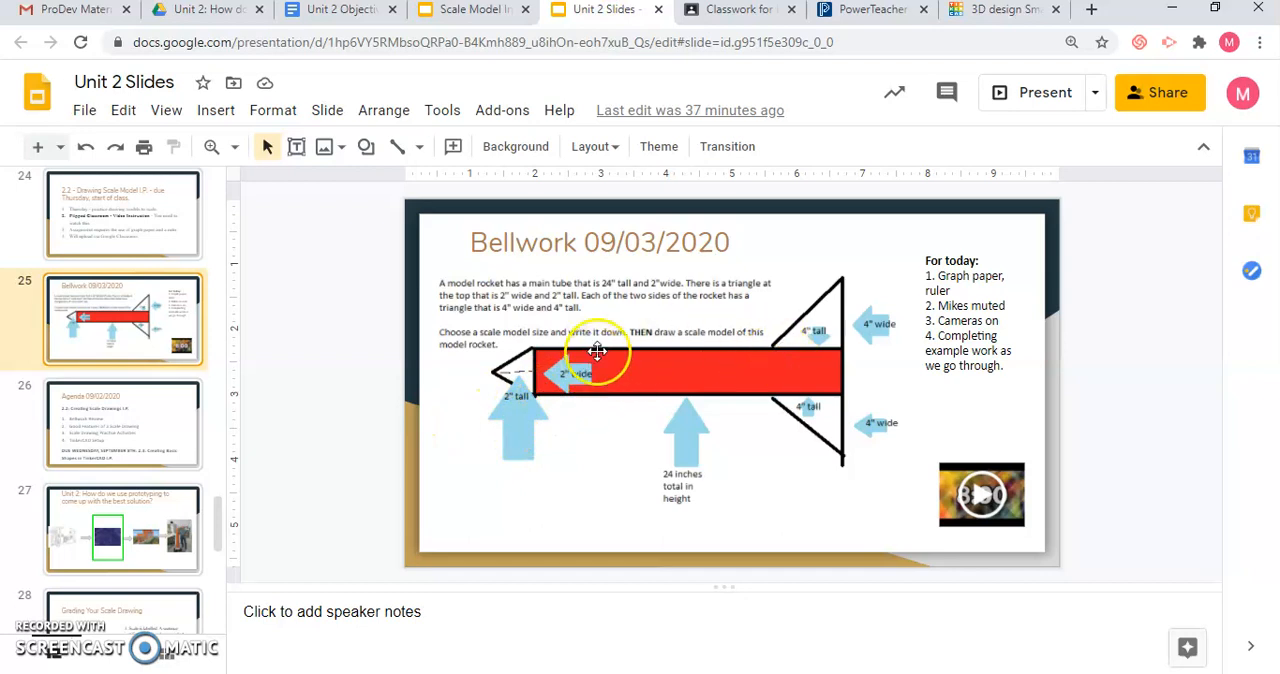
click(995, 12)
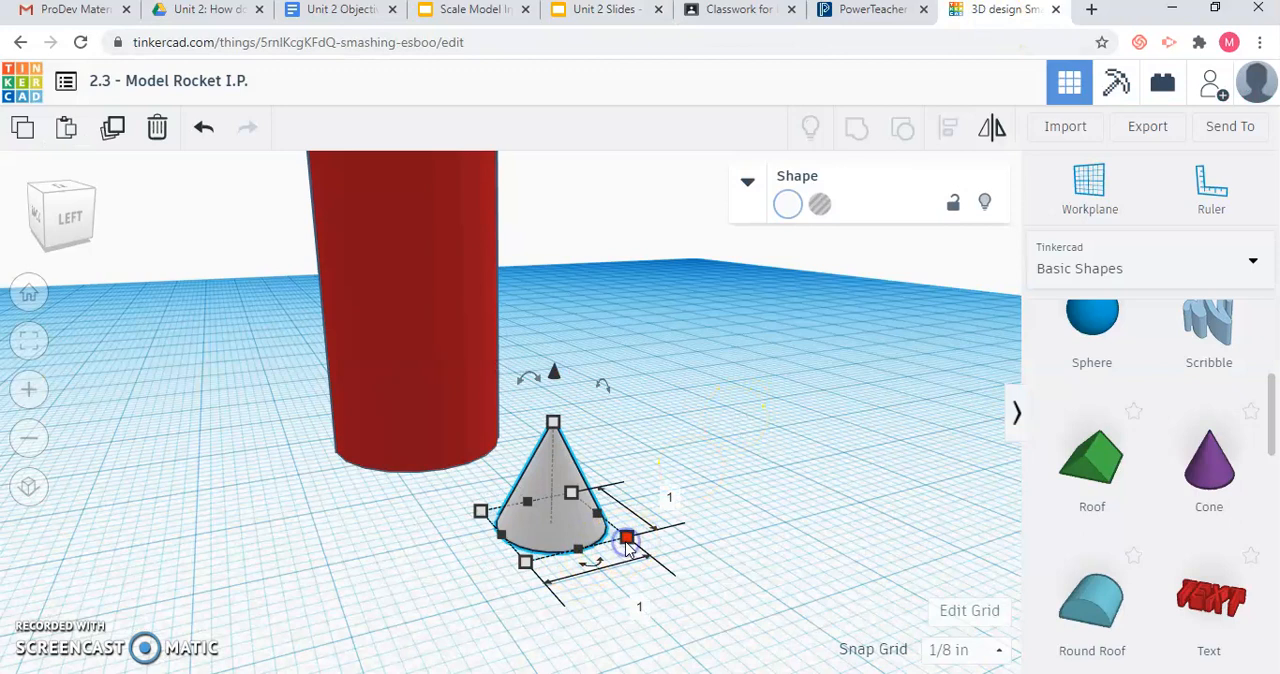
Set both base dimensions of the white cone to 2 inches.
click(641, 604)
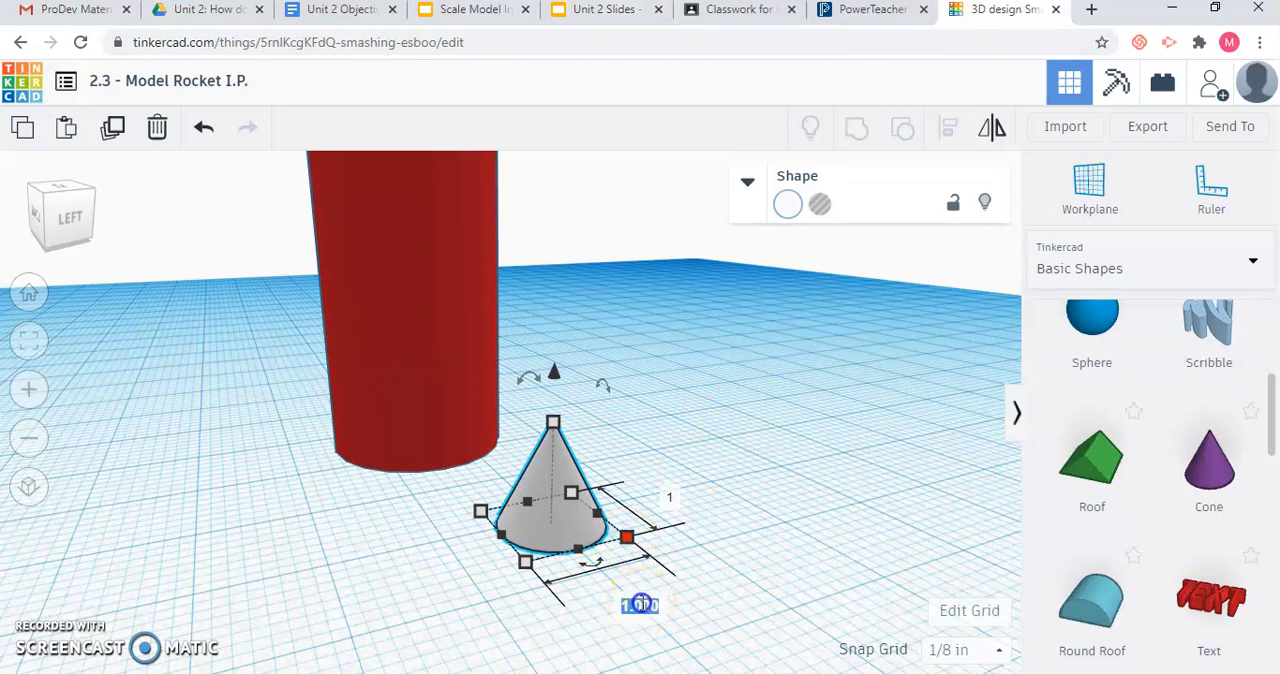
text(2)
key(Return)
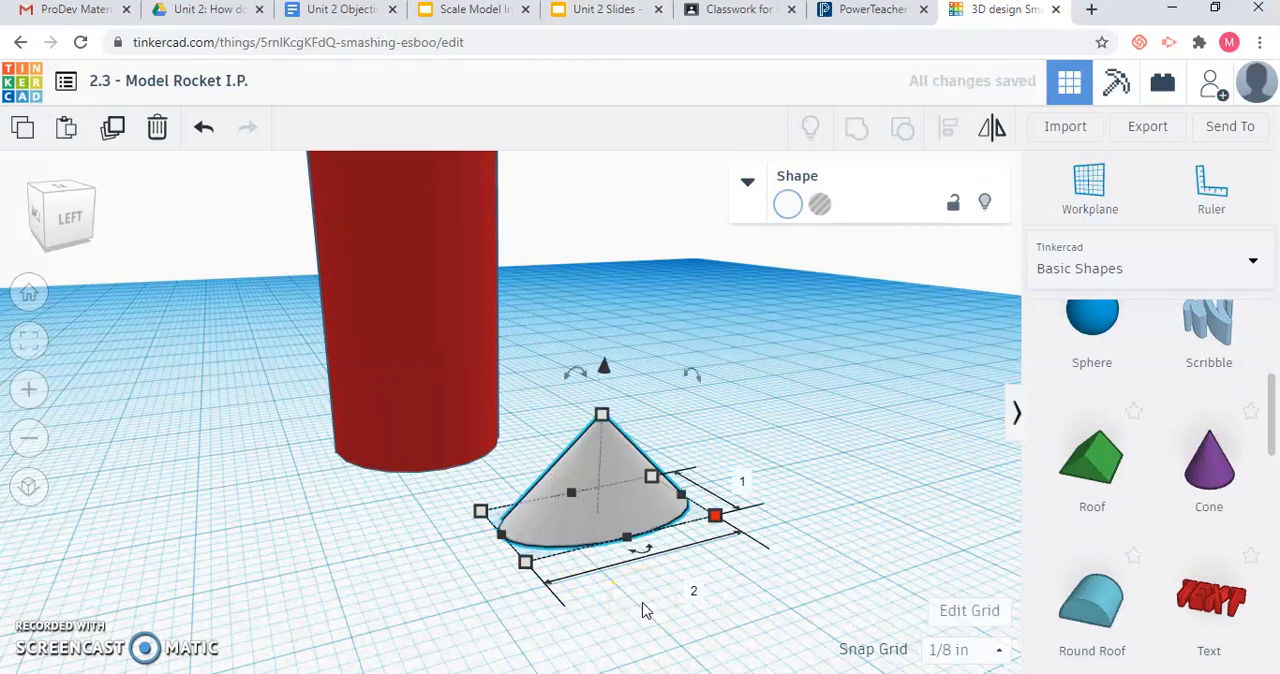
click(743, 487)
key(Return)
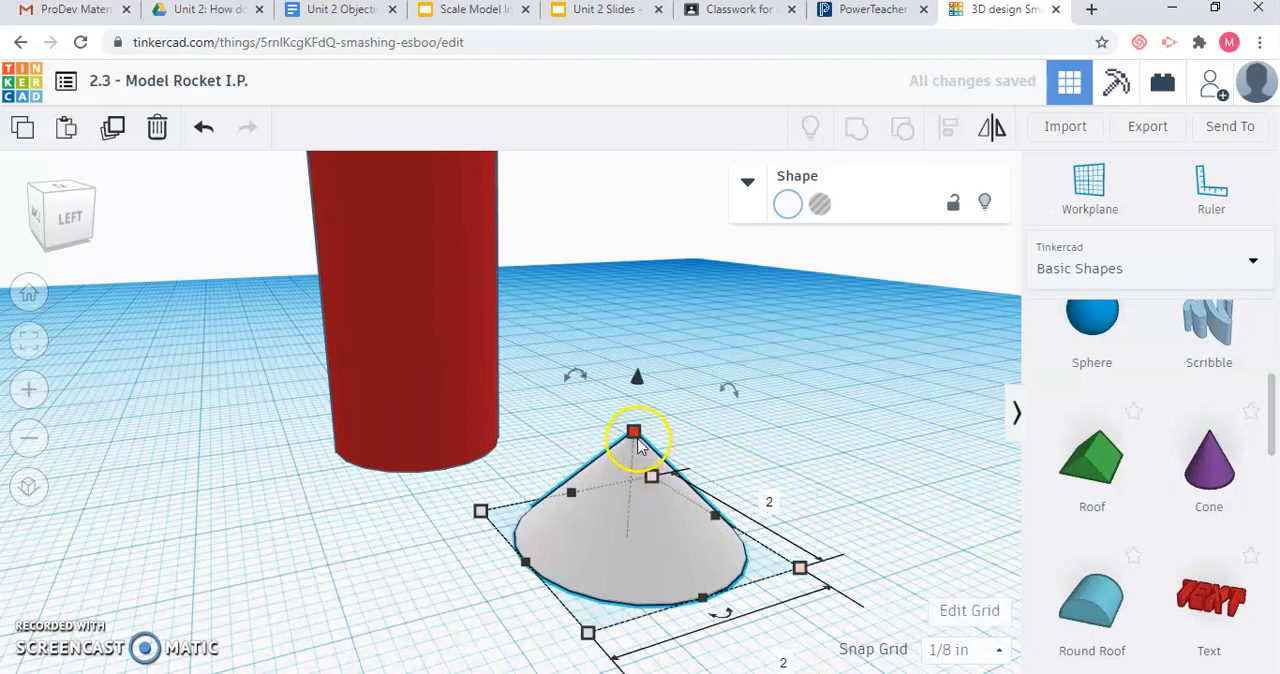
Set the white cone's height to 2 inches.
mouse_move(639, 445)
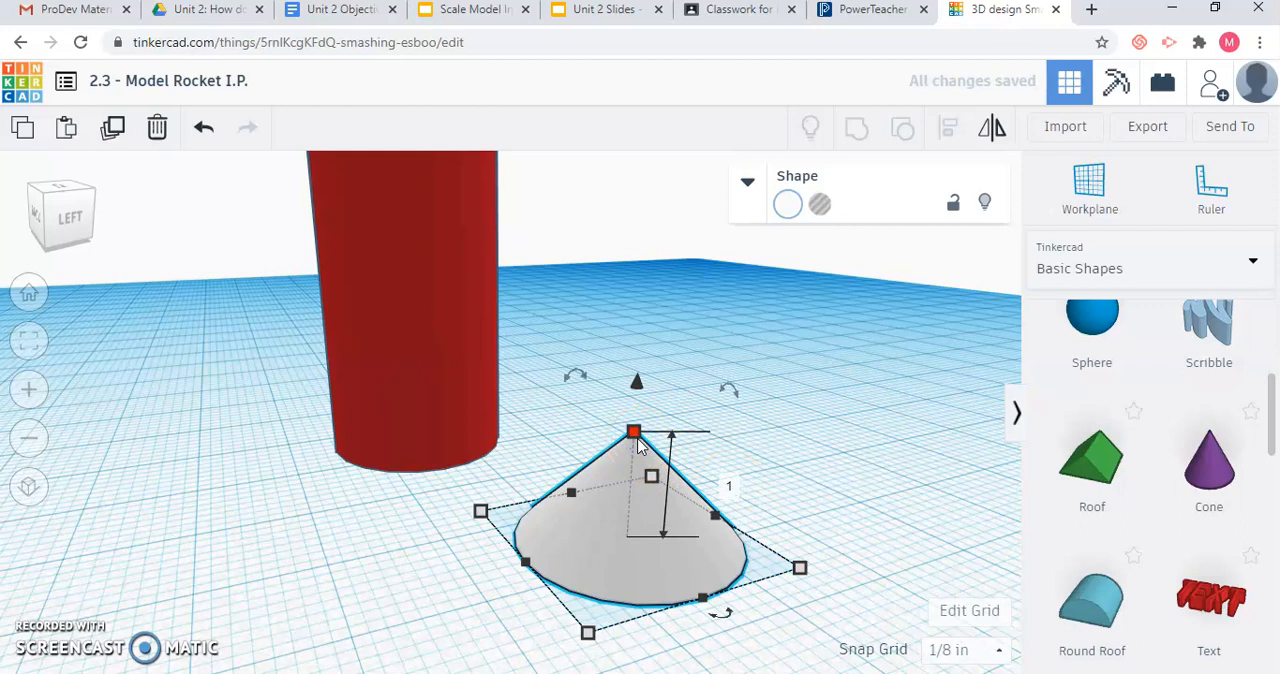
click(731, 488)
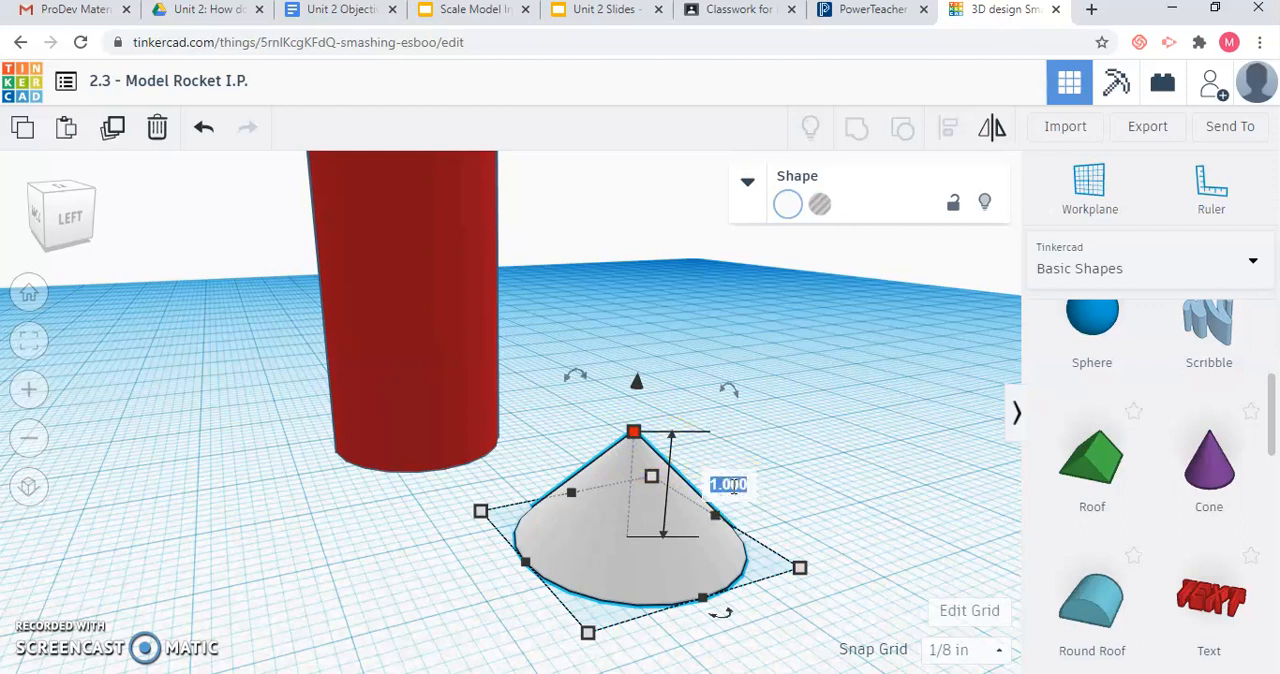
text(2)
key(Return)
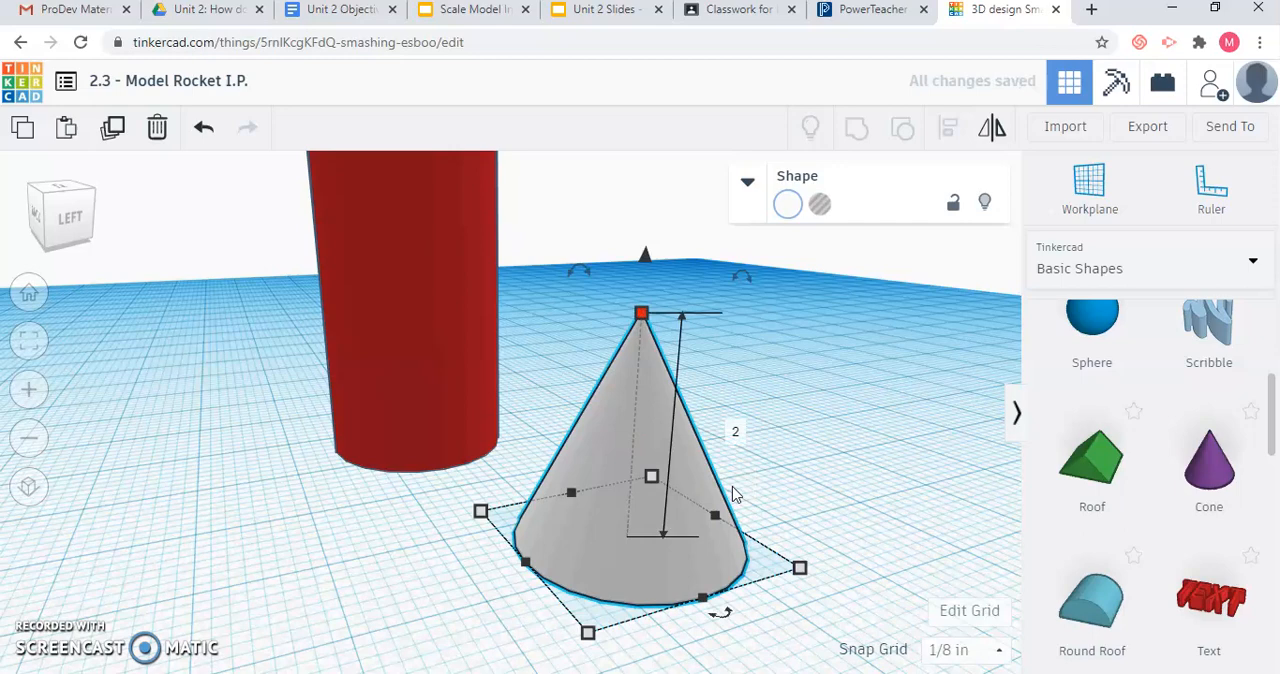
Move the white cone slightly across the workplane and raise it 22 inches above the workplane.
drag(648, 489, 613, 534)
scroll(240, 316, down, 3)
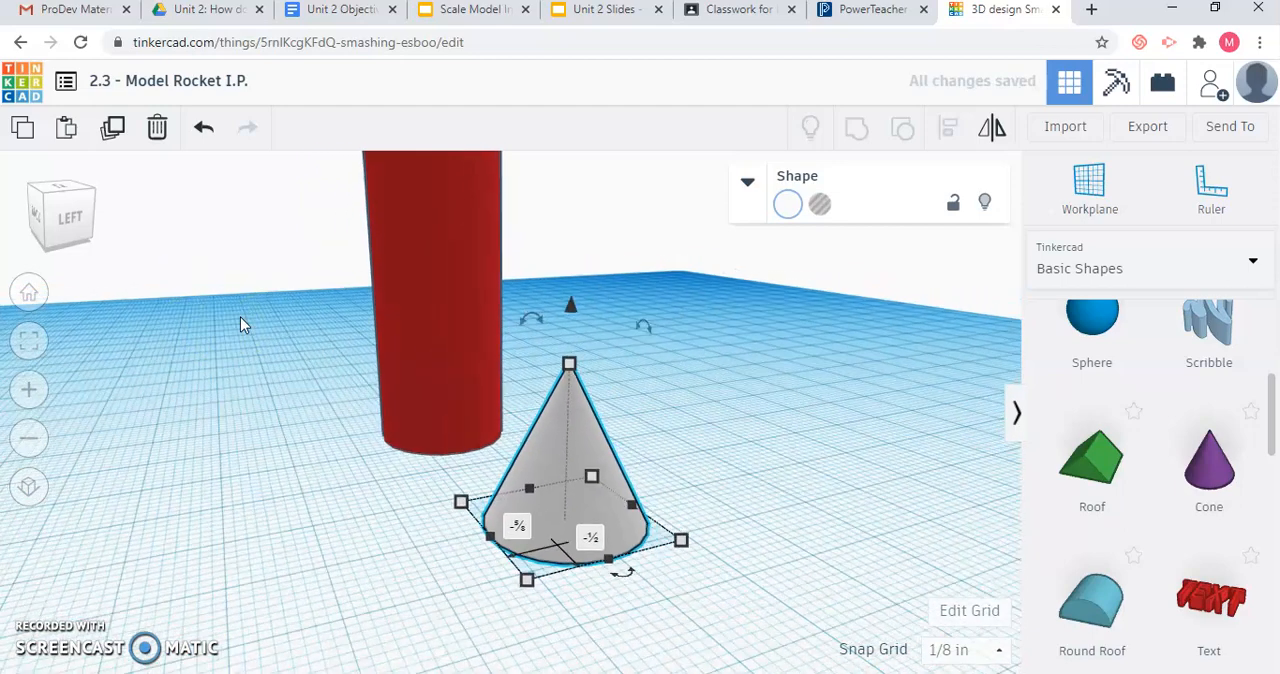
scroll(240, 316, down, 2)
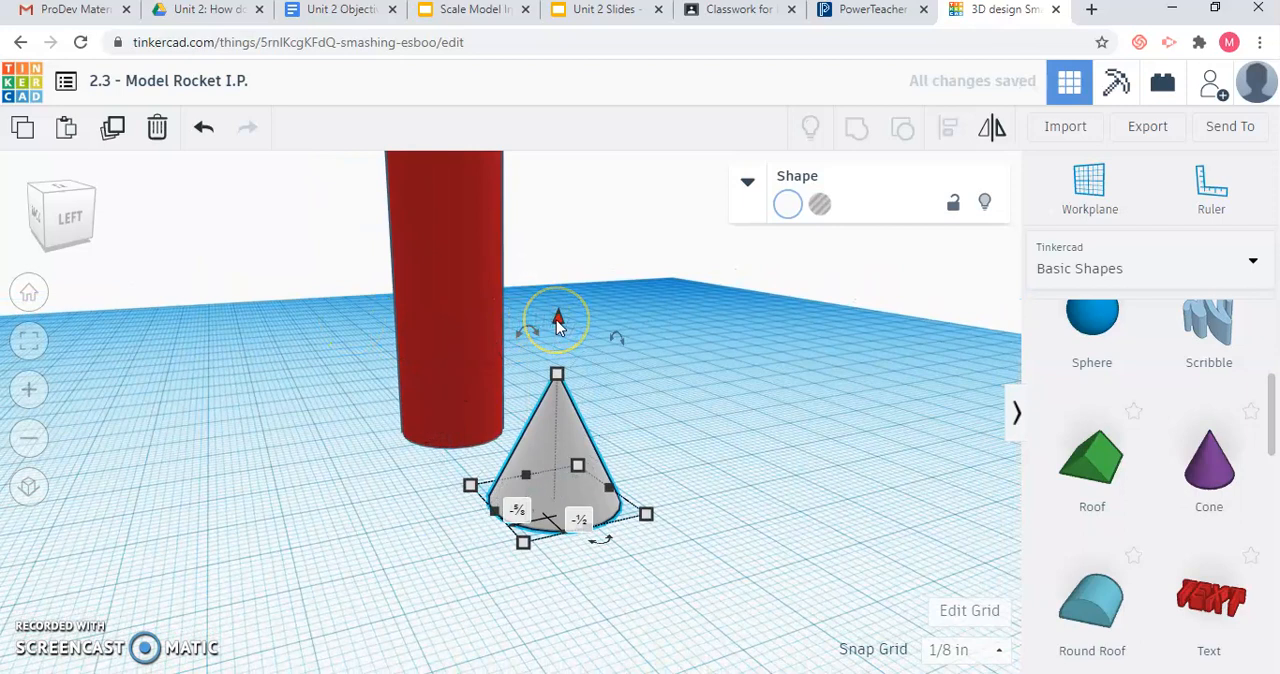
click(558, 322)
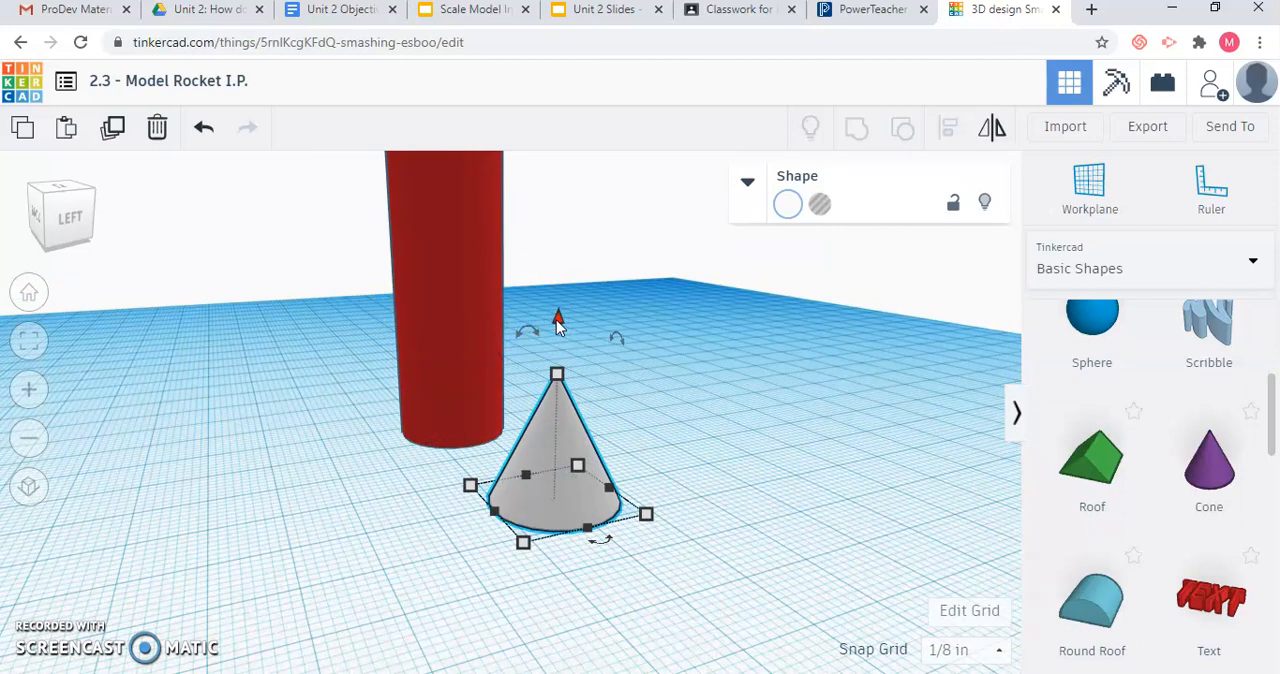
drag(558, 322, 612, 205)
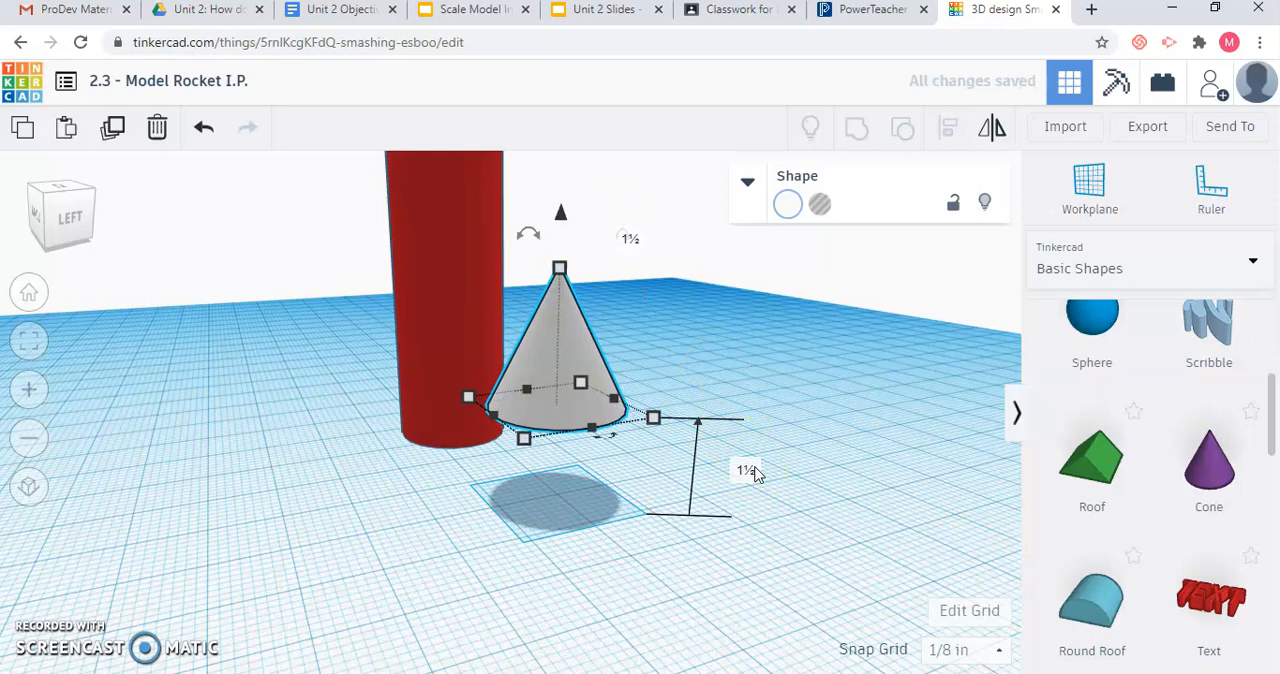
click(746, 471)
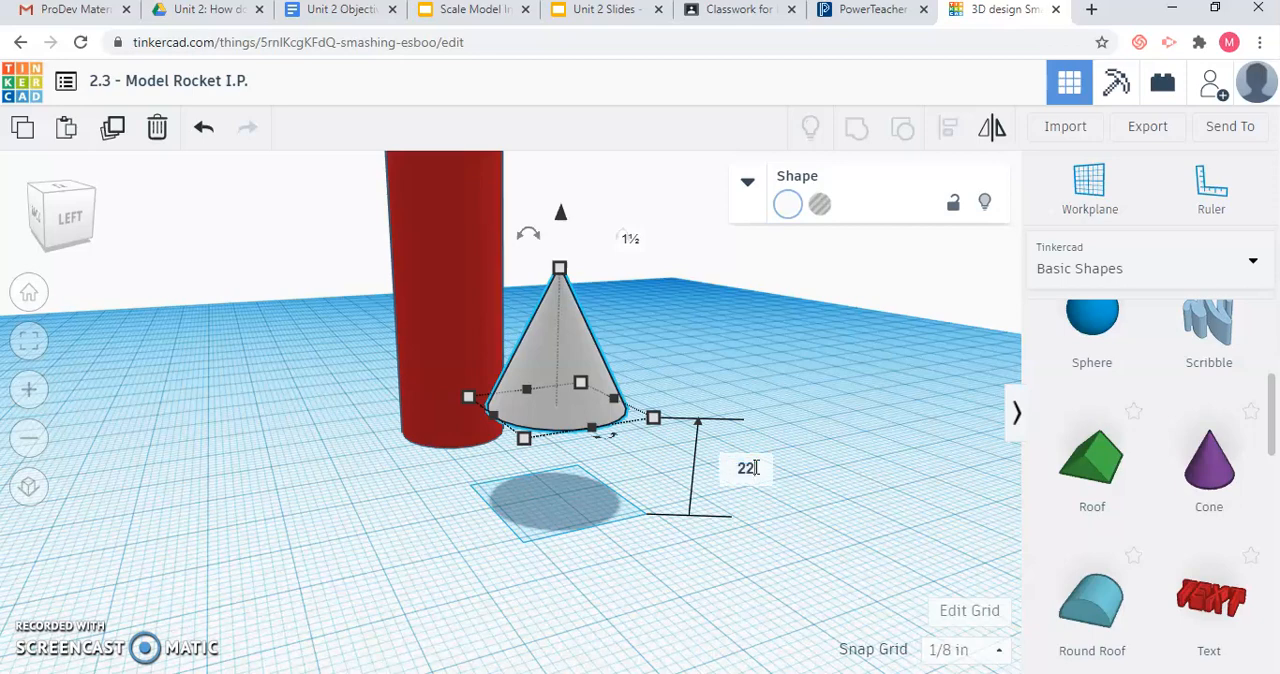
text(22)
key(Return)
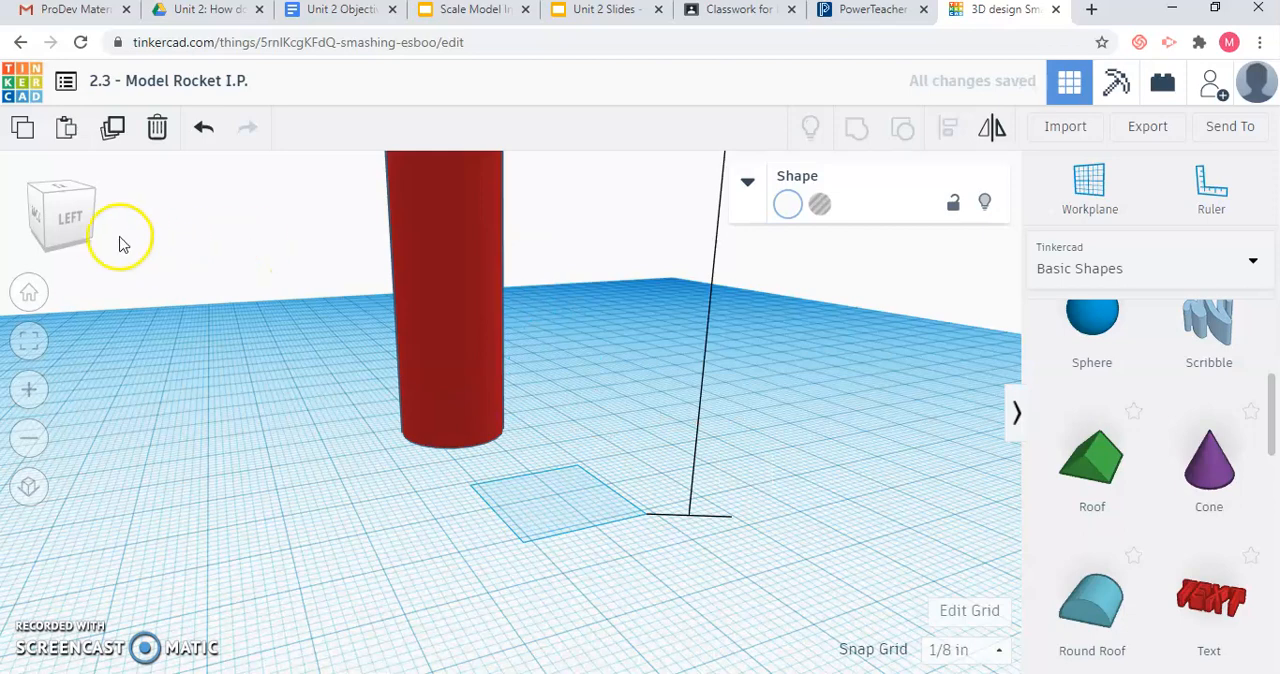
Position the raised white cone directly over the top of the red tube and check the alignment.
scroll(269, 391, down, 3)
scroll(269, 391, down, 3)
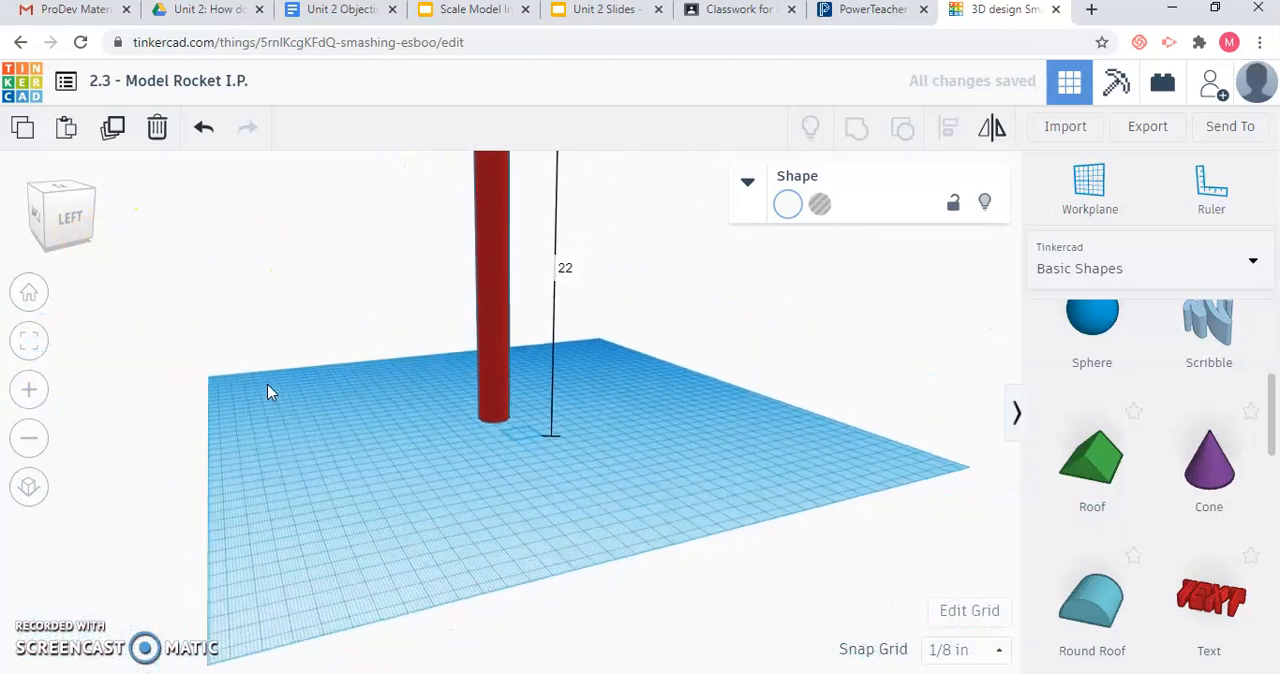
click(80, 252)
click(77, 252)
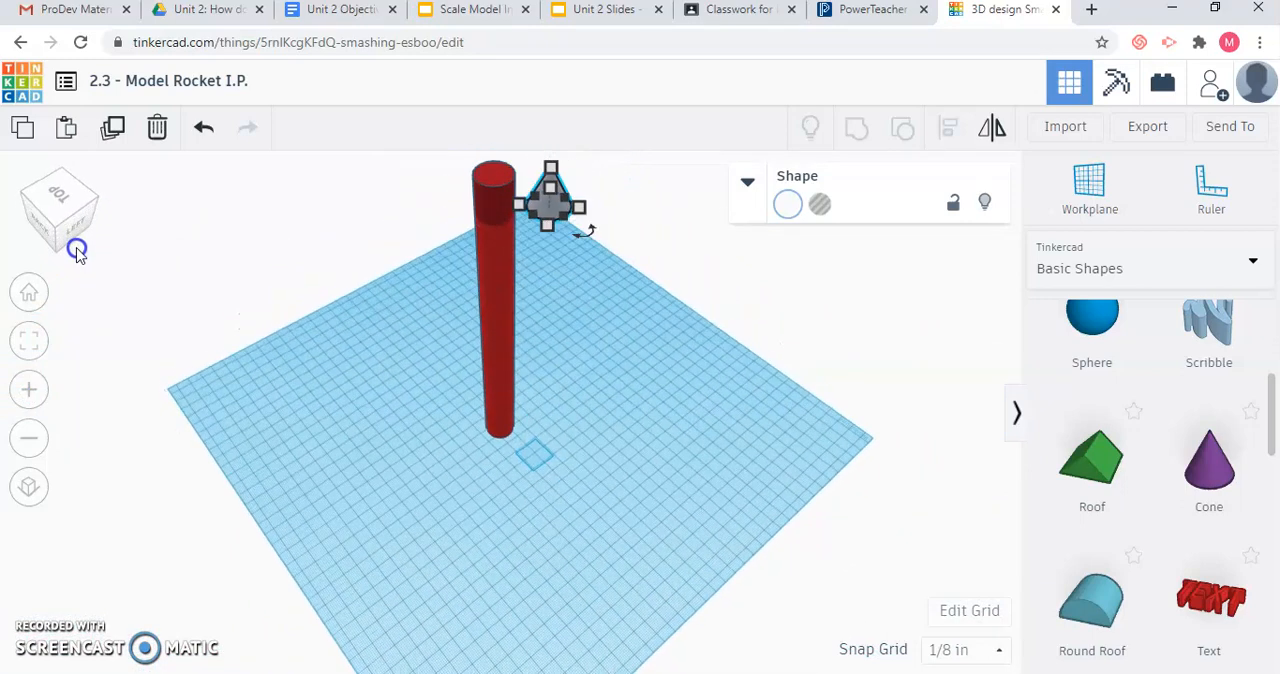
click(457, 465)
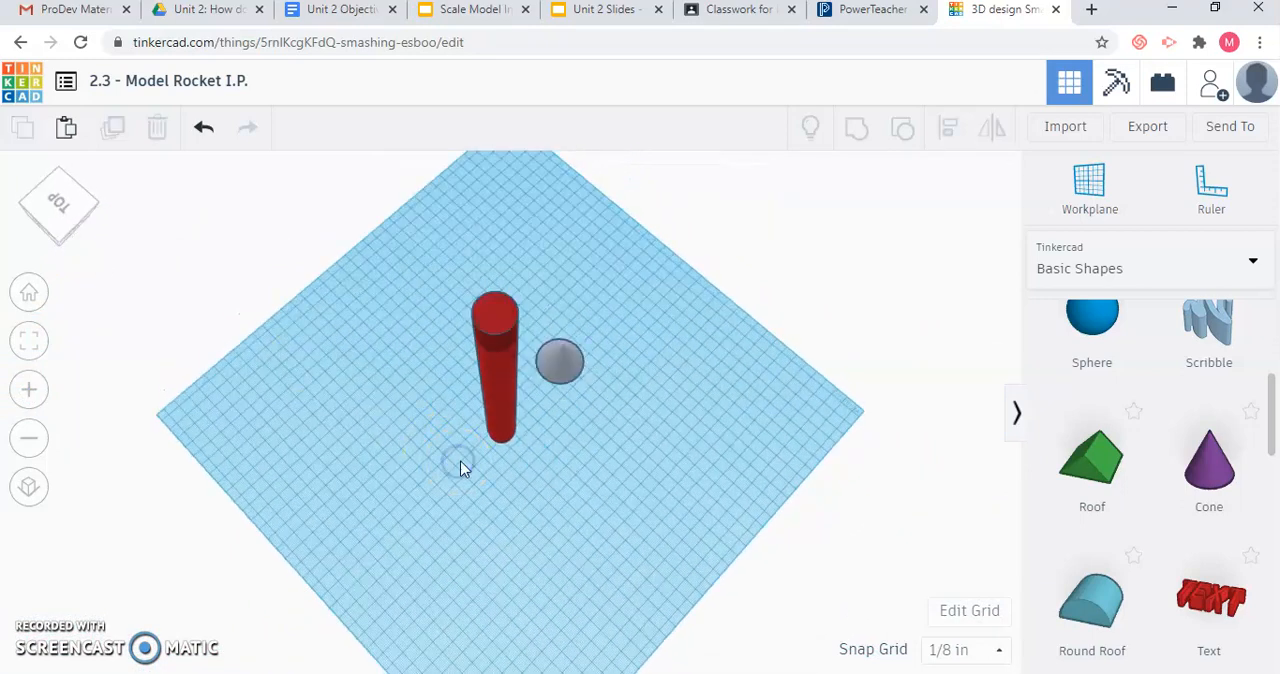
click(570, 370)
drag(576, 375, 594, 342)
key(ctrl+z)
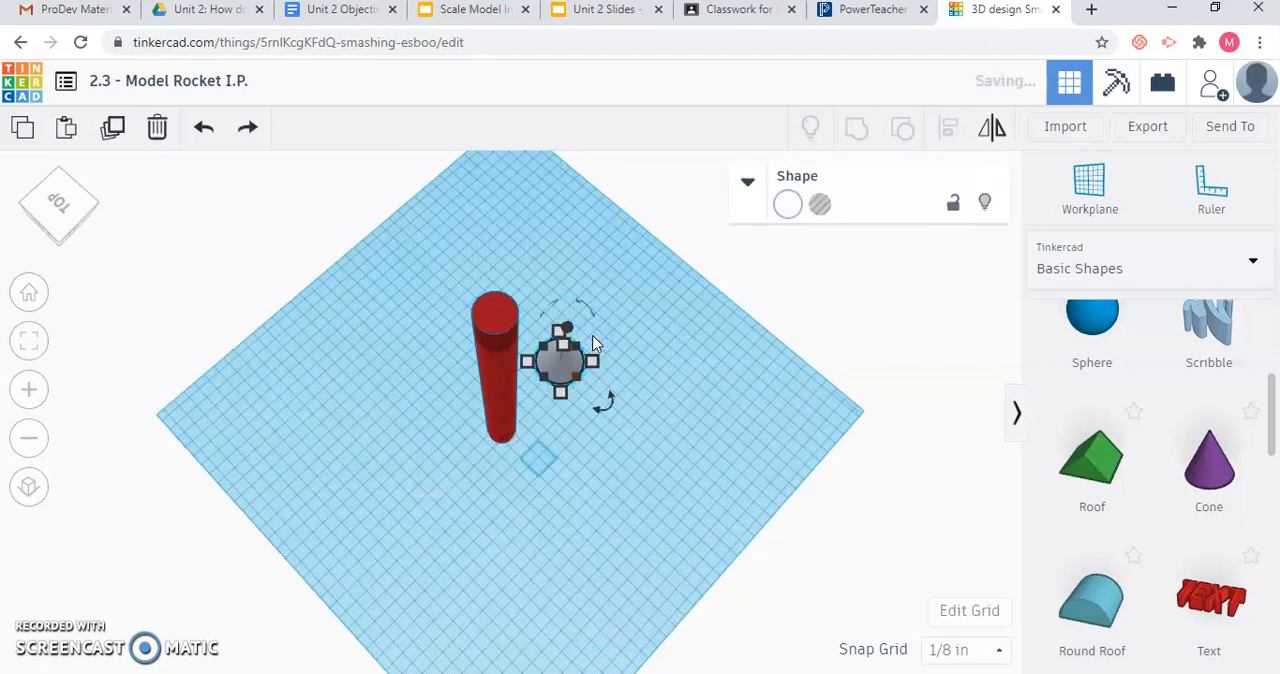
drag(557, 368, 493, 313)
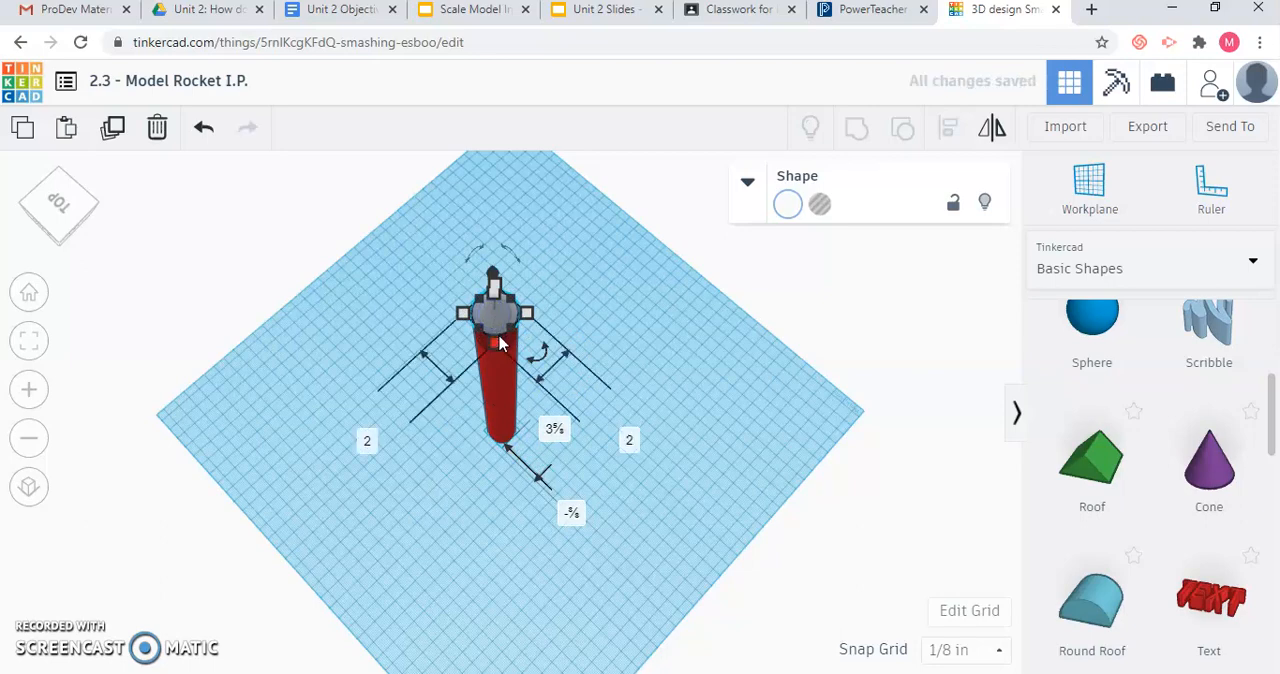
click(77, 223)
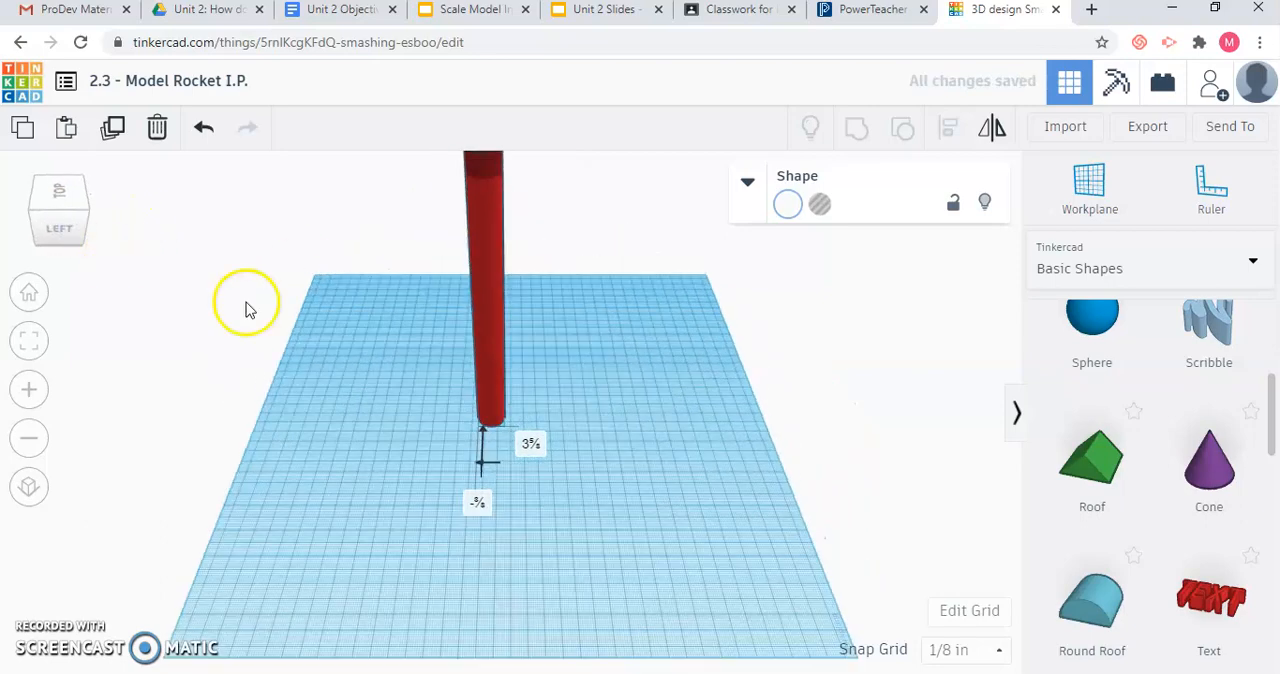
click(56, 228)
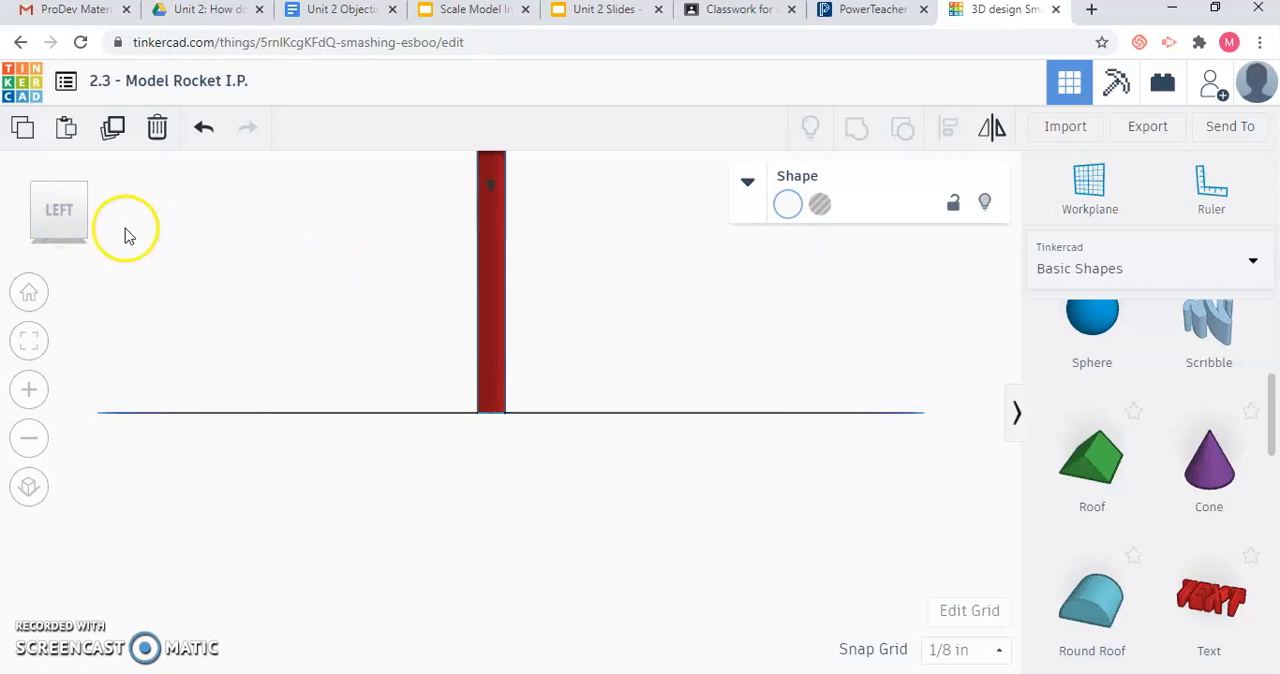
click(76, 236)
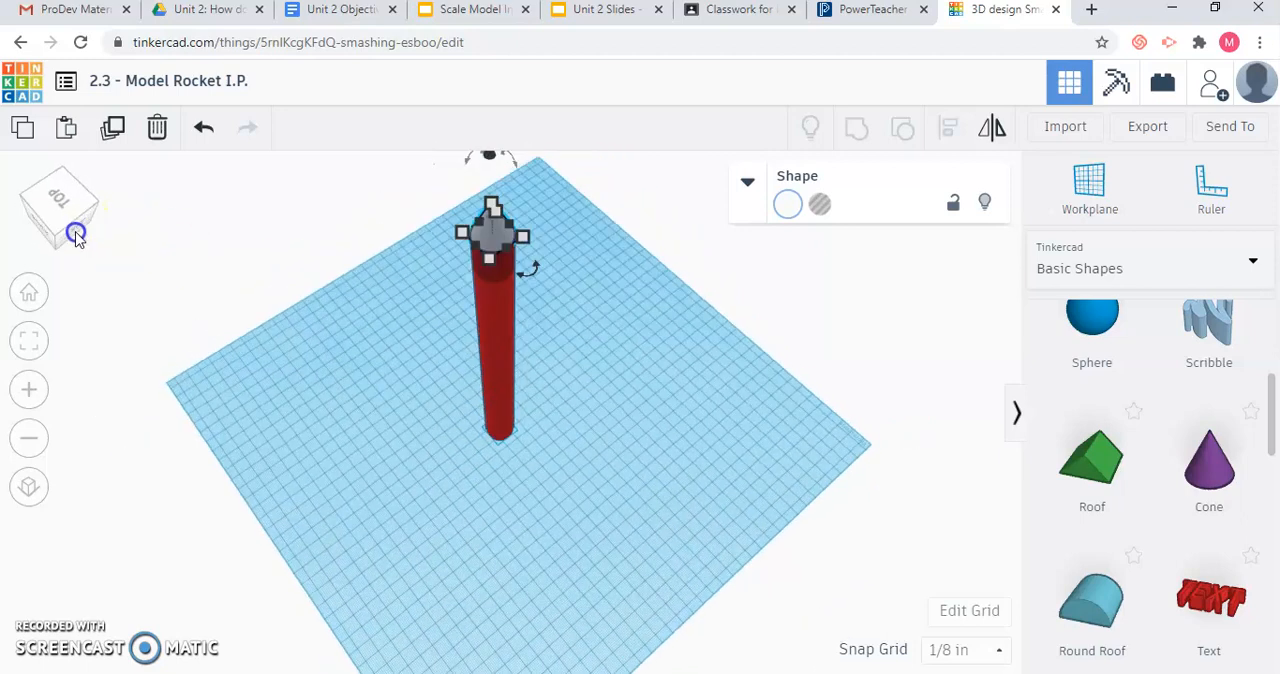
Add a Wedge from Basic Shapes to the workplane and move it closer to the base of the red tube.
scroll(1143, 497, down, 3)
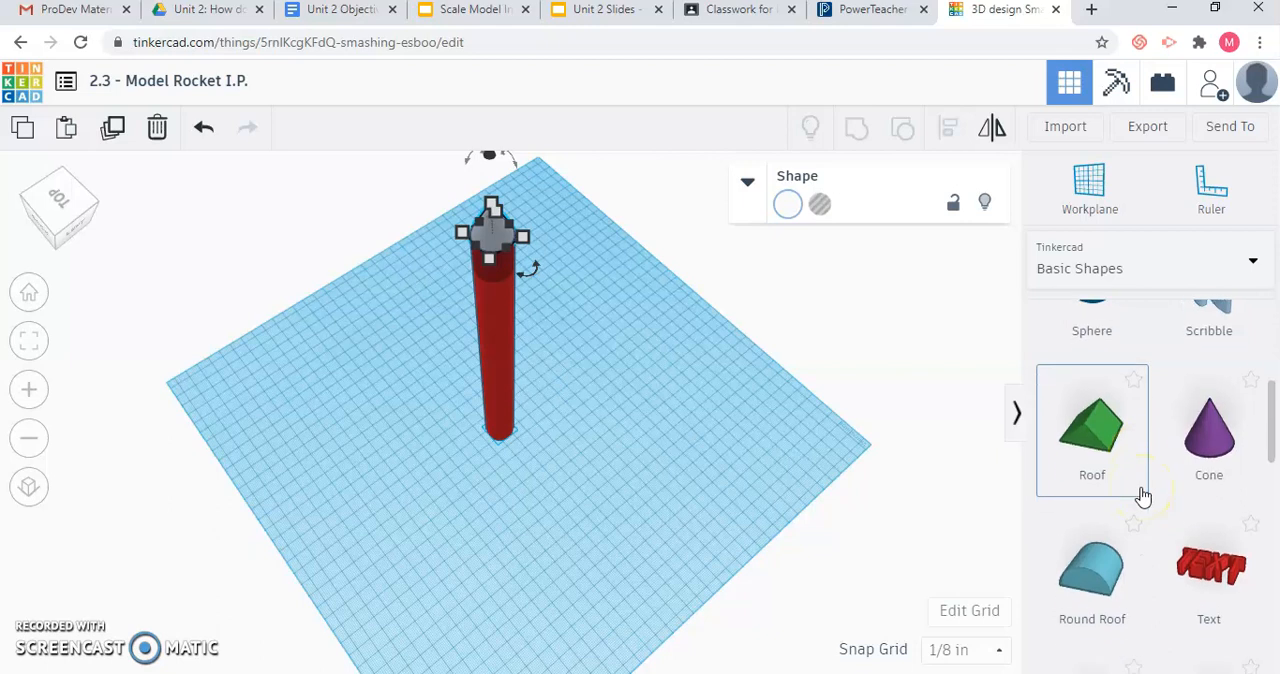
scroll(1143, 497, down, 1)
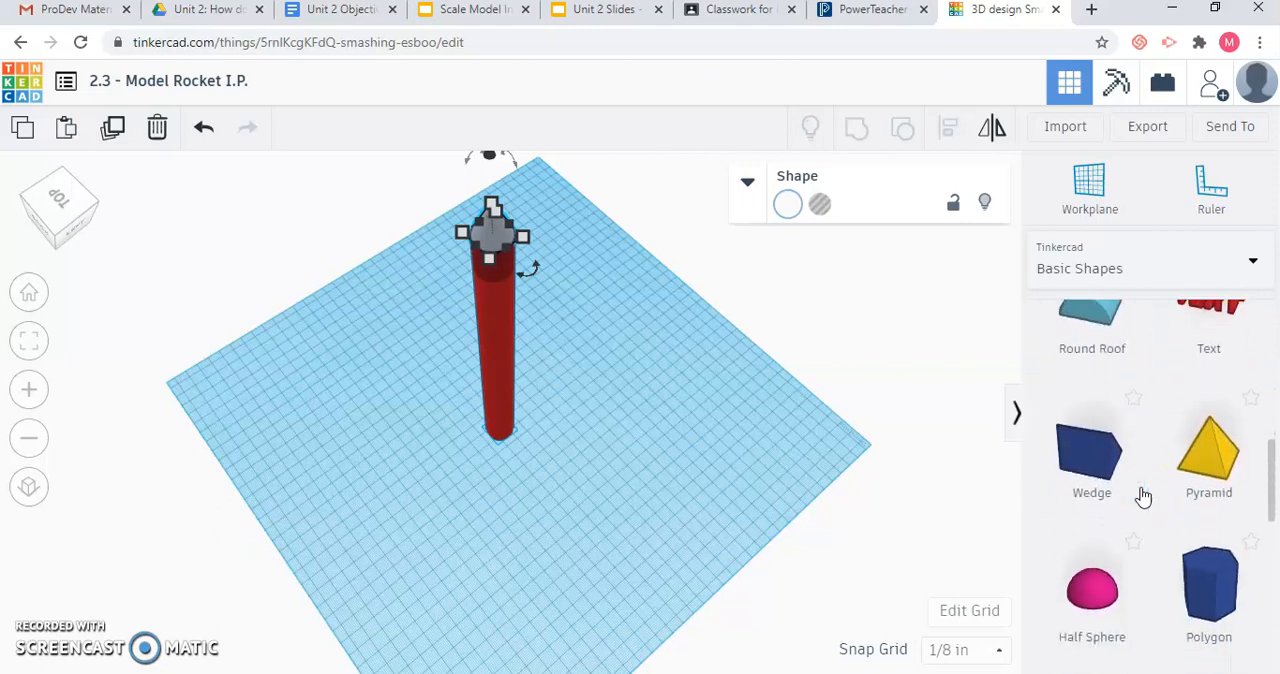
drag(1094, 452, 609, 450)
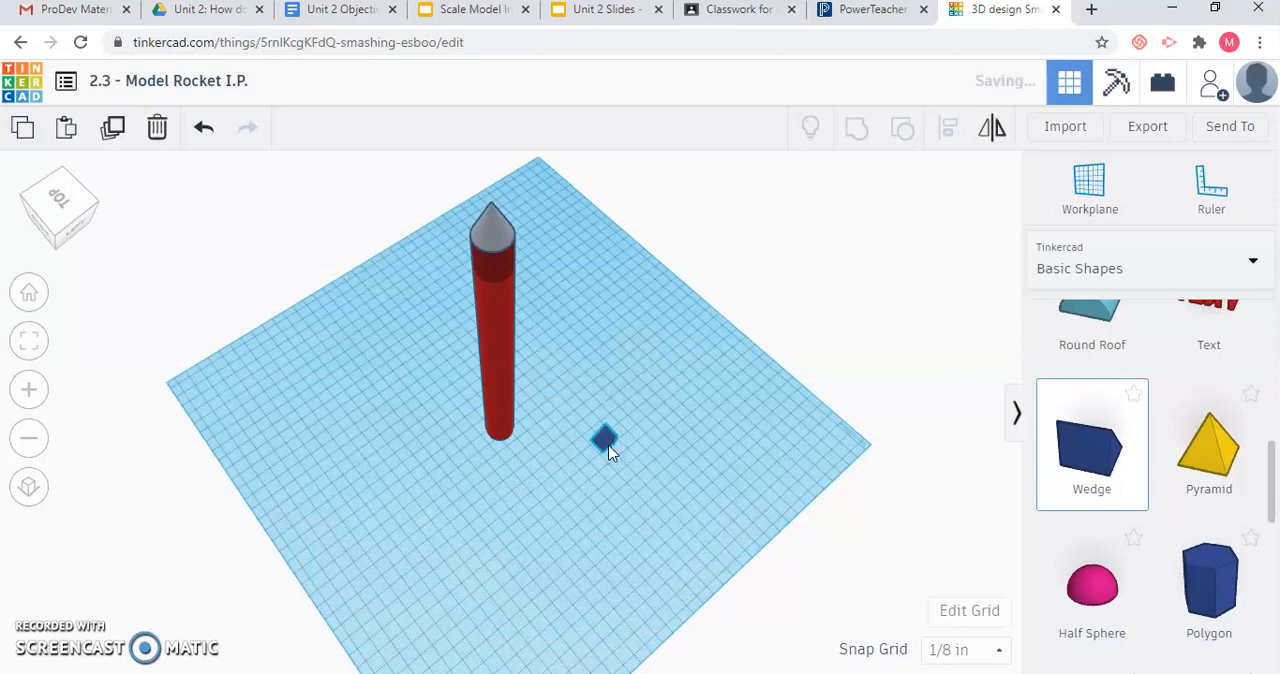
scroll(609, 450, up, 5)
drag(838, 502, 613, 406)
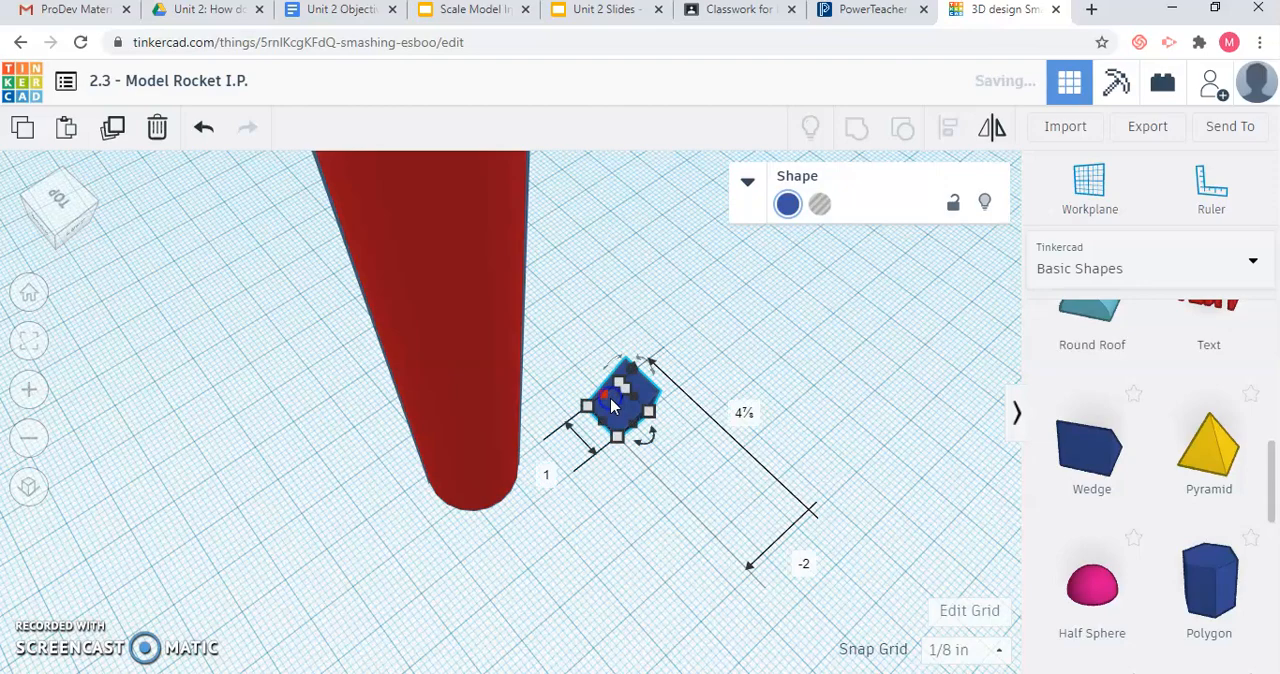
Consult the side triangles' width and height on the rocket slide in Unit 2 Slides, then return to Tinkercad.
click(66, 207)
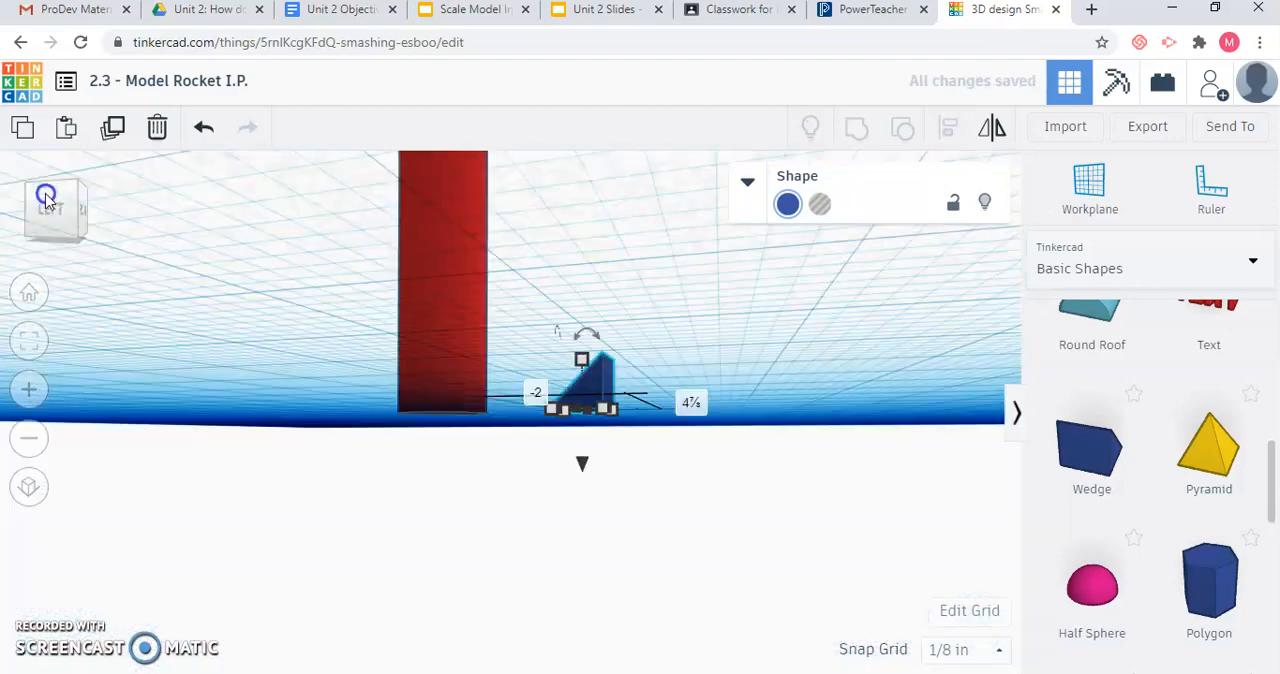
drag(46, 194, 52, 197)
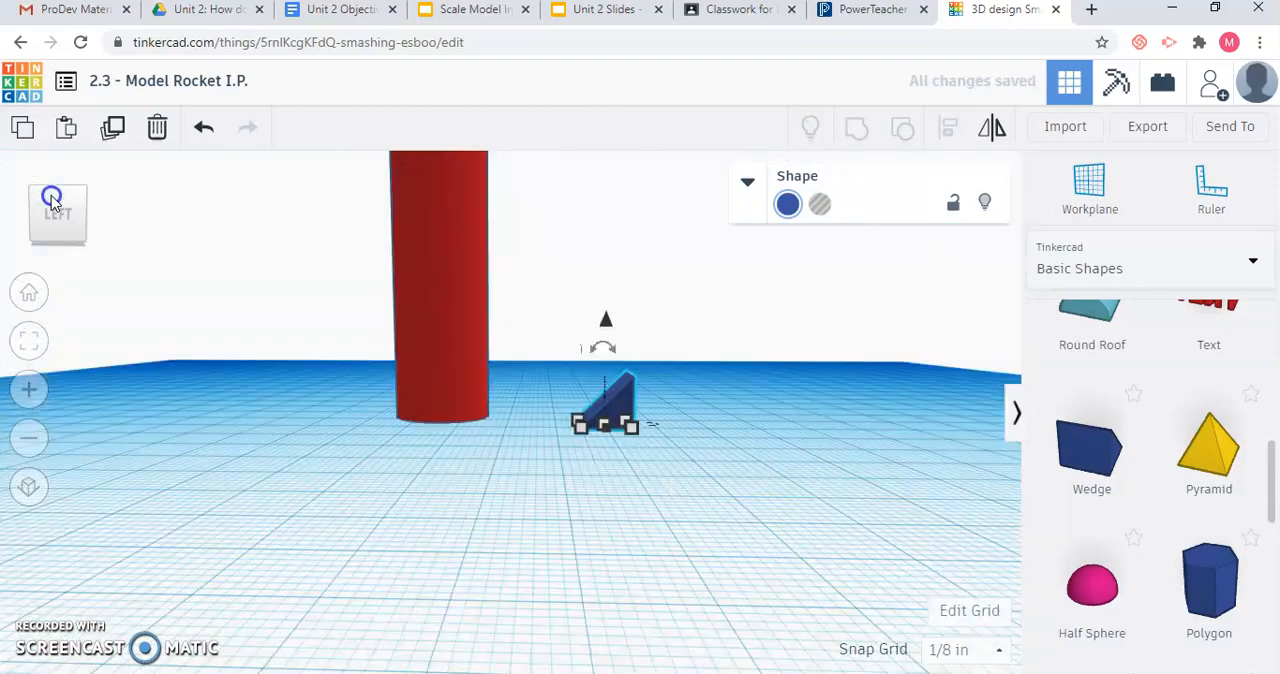
click(568, 11)
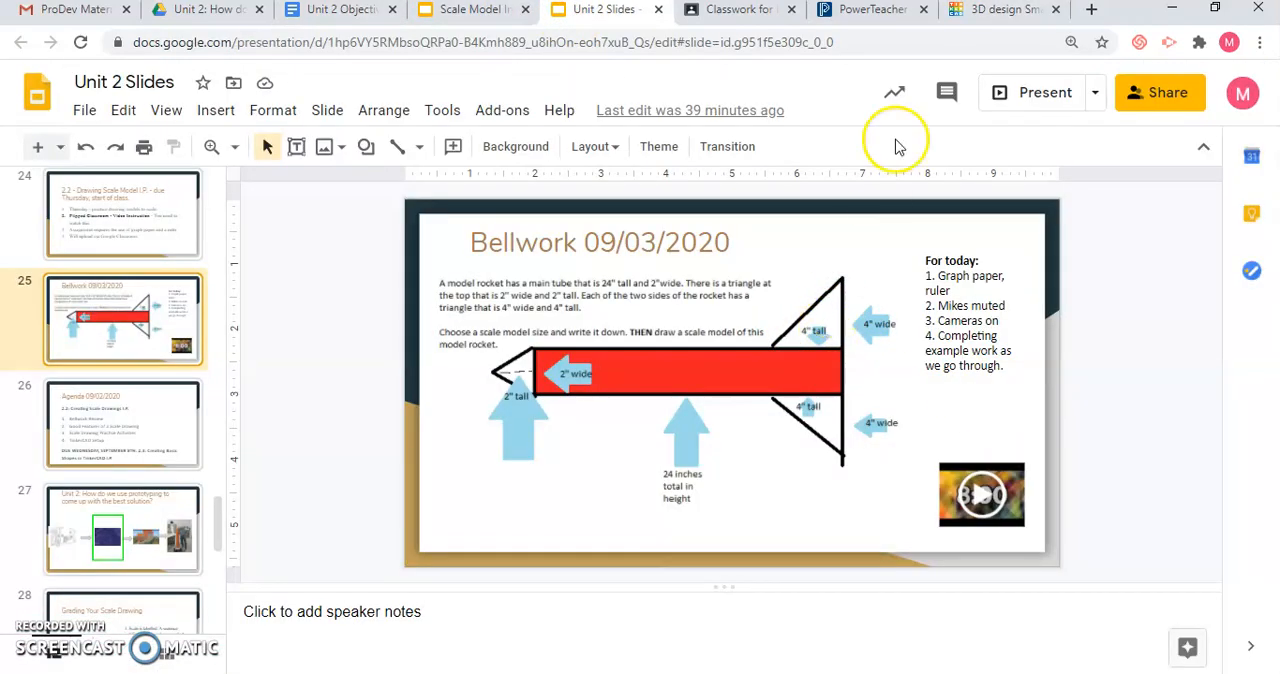
click(975, 10)
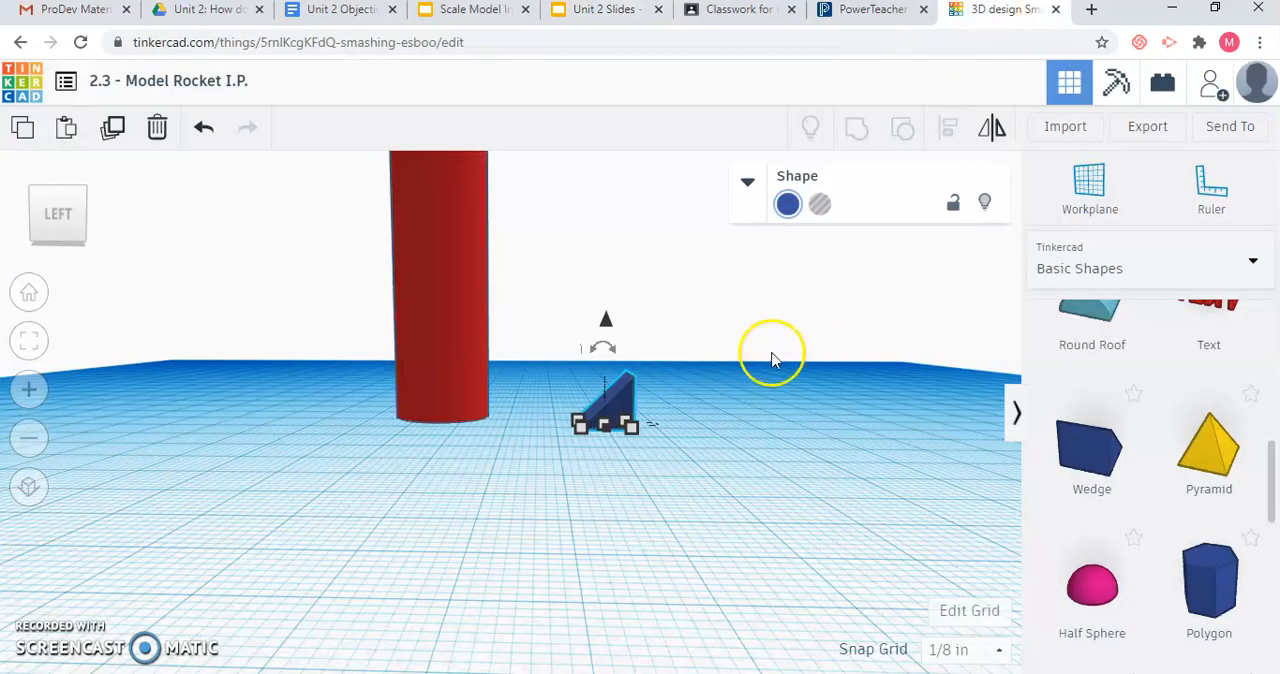
Recheck the side triangle dimensions in Unit 2 Slides and set the wedge's base length to 4 inches in Tinkercad.
scroll(626, 394, up, 2)
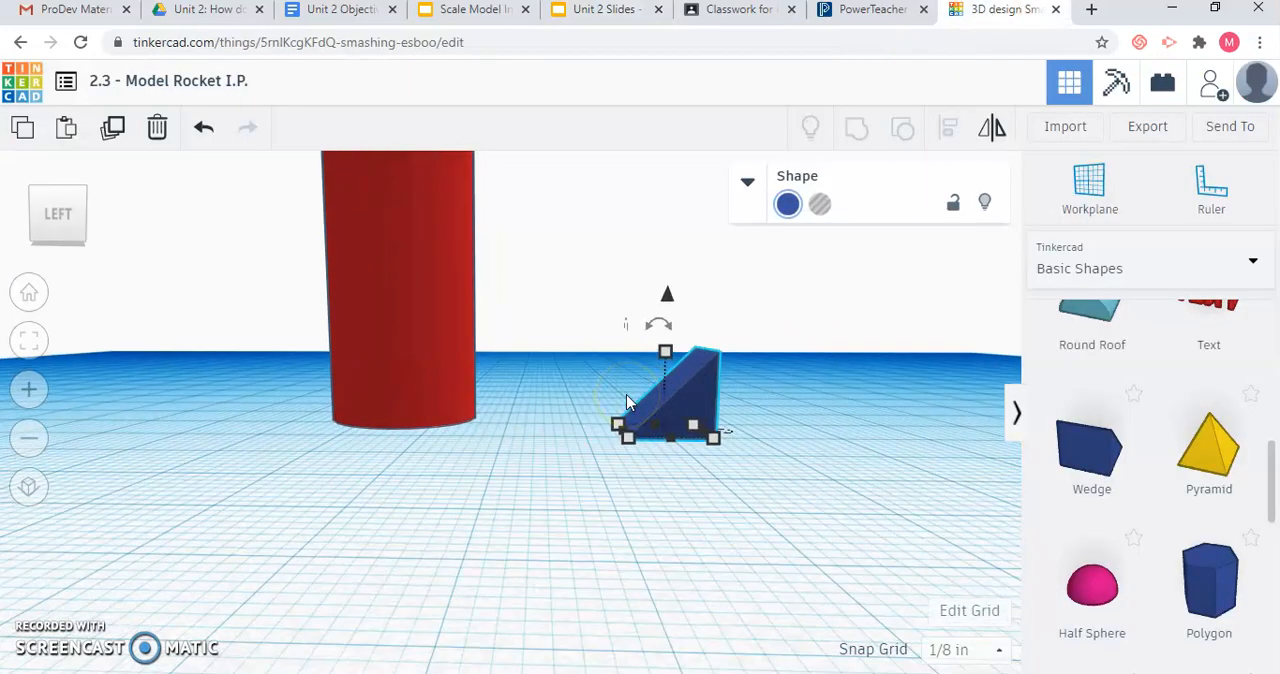
click(714, 441)
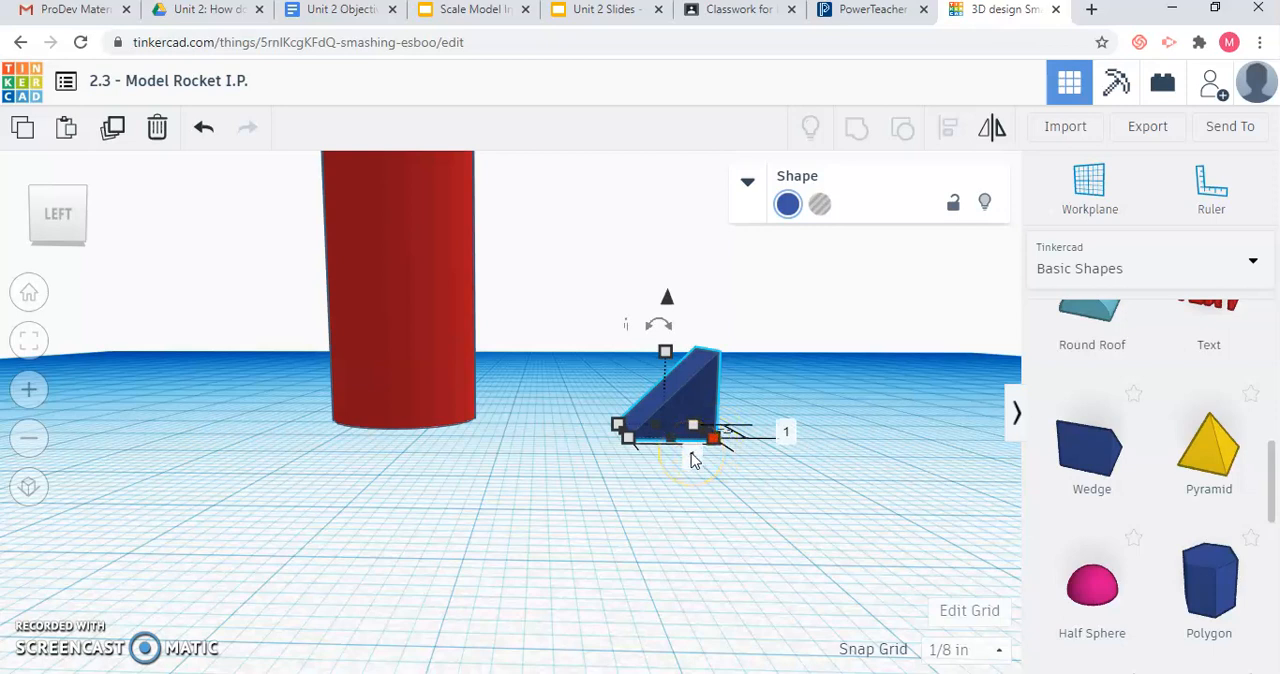
click(691, 453)
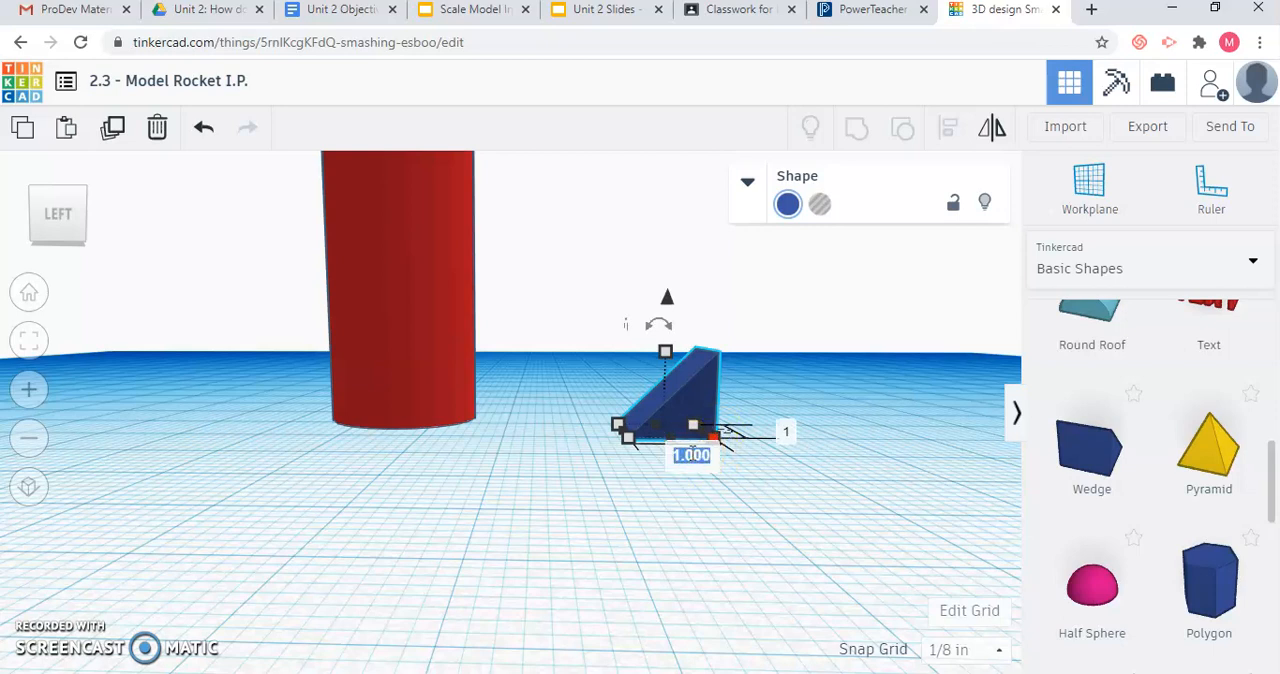
click(583, 20)
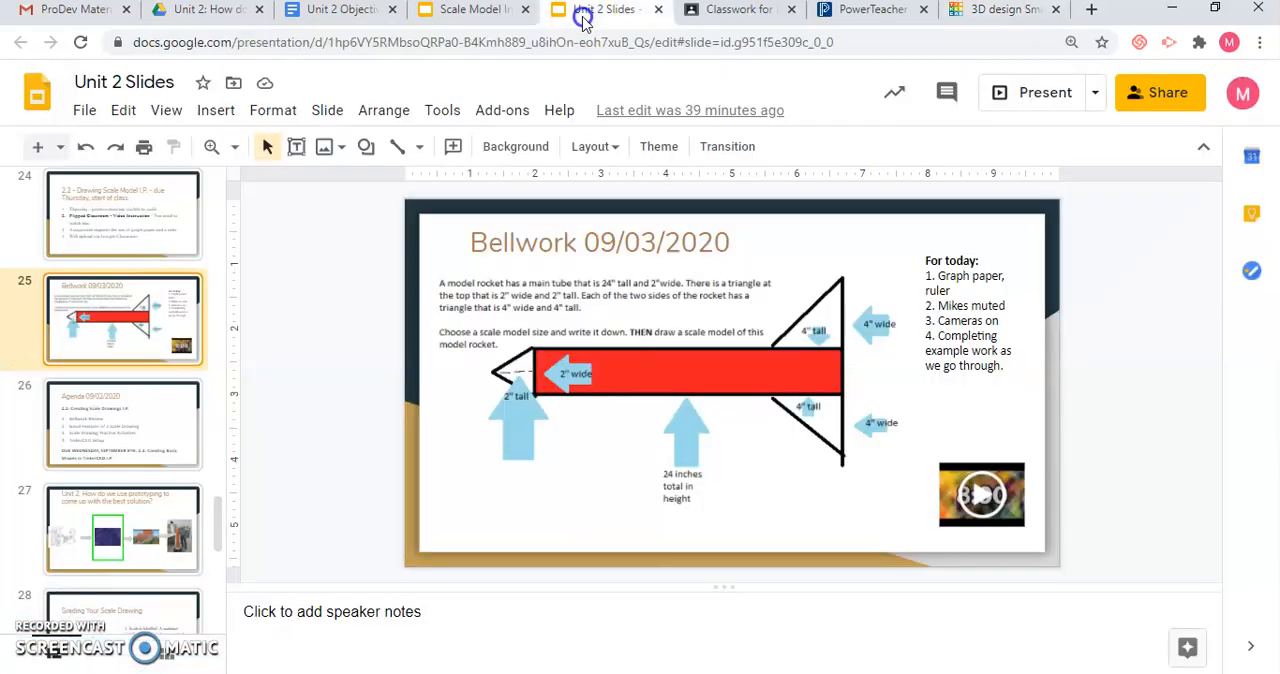
click(1014, 12)
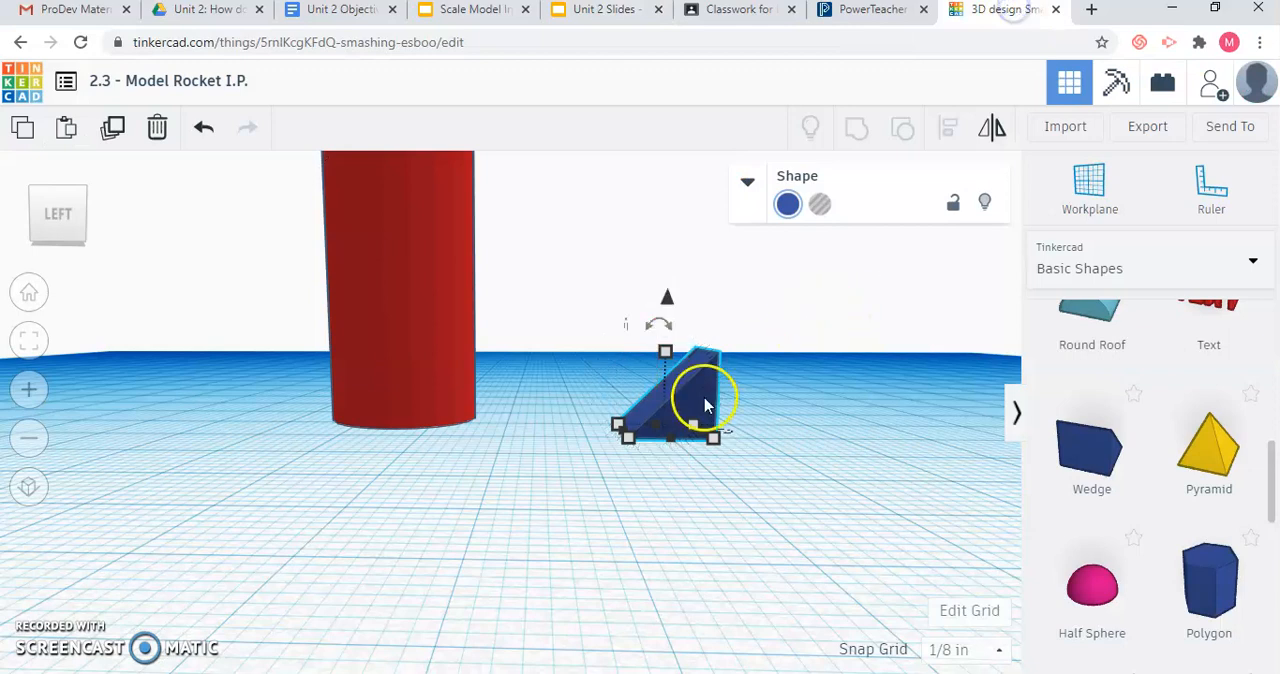
click(691, 457)
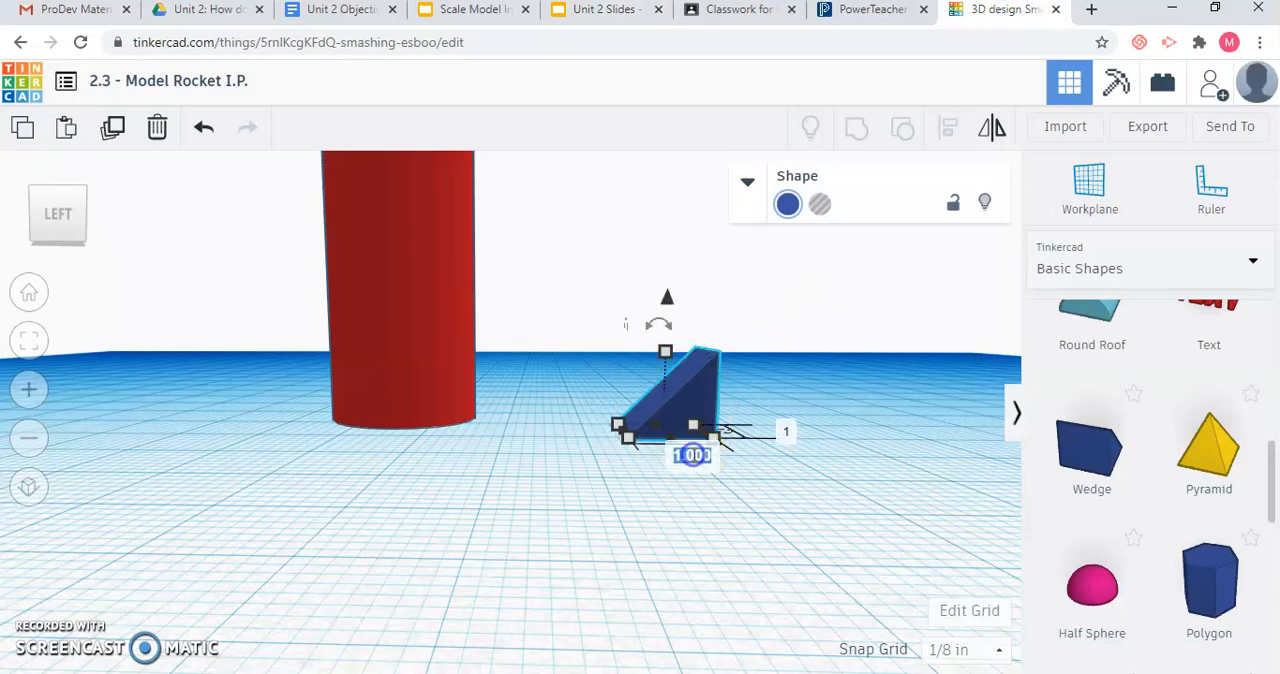
text(4)
key(Return)
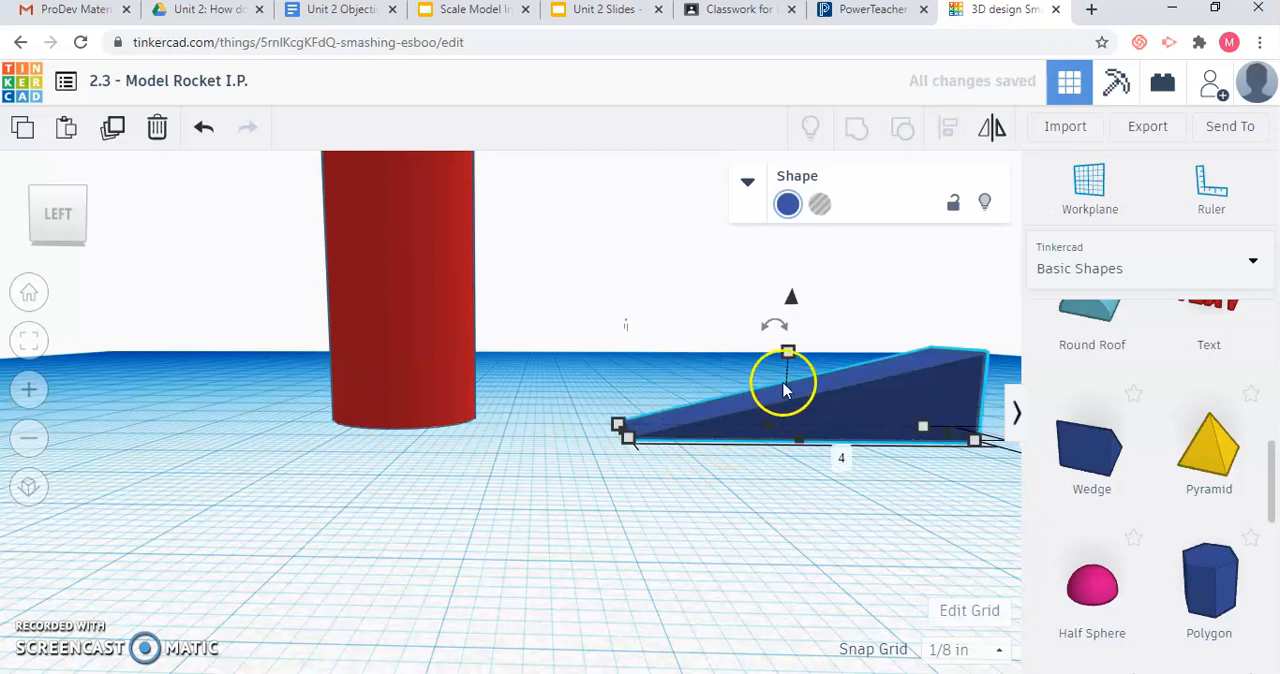
Set the wedge's height to 4 inches and change its solid color to white.
click(874, 391)
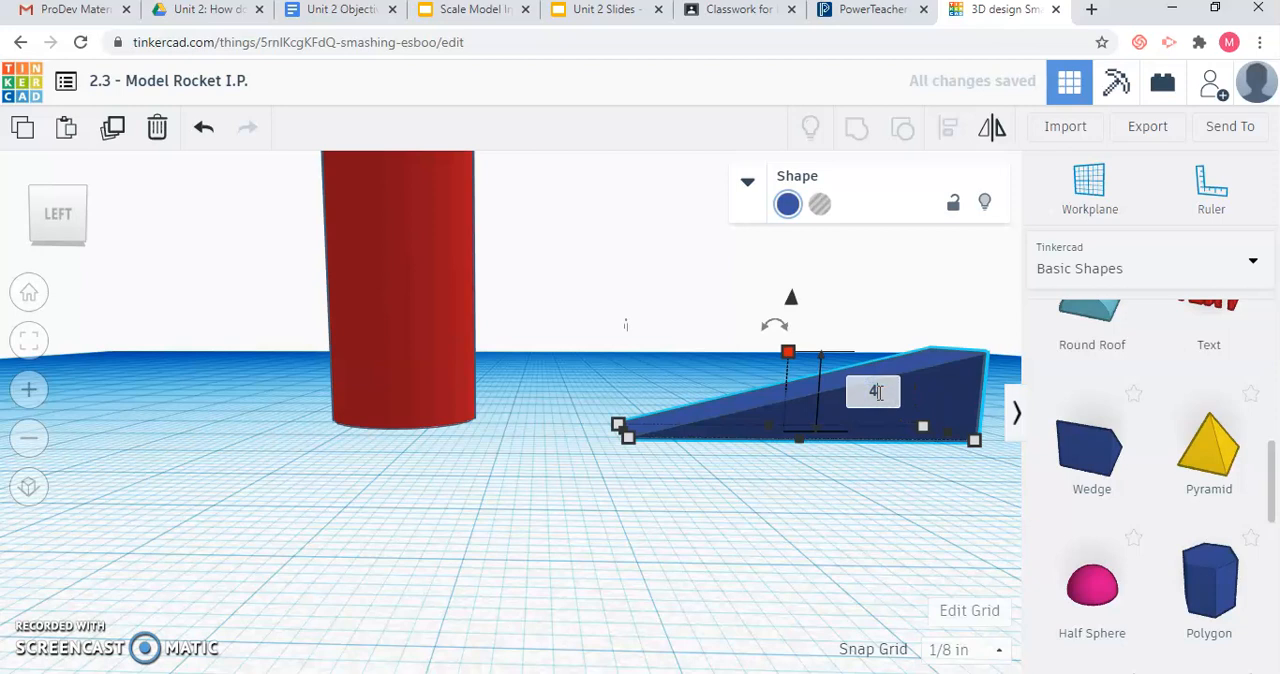
key(Return)
click(822, 205)
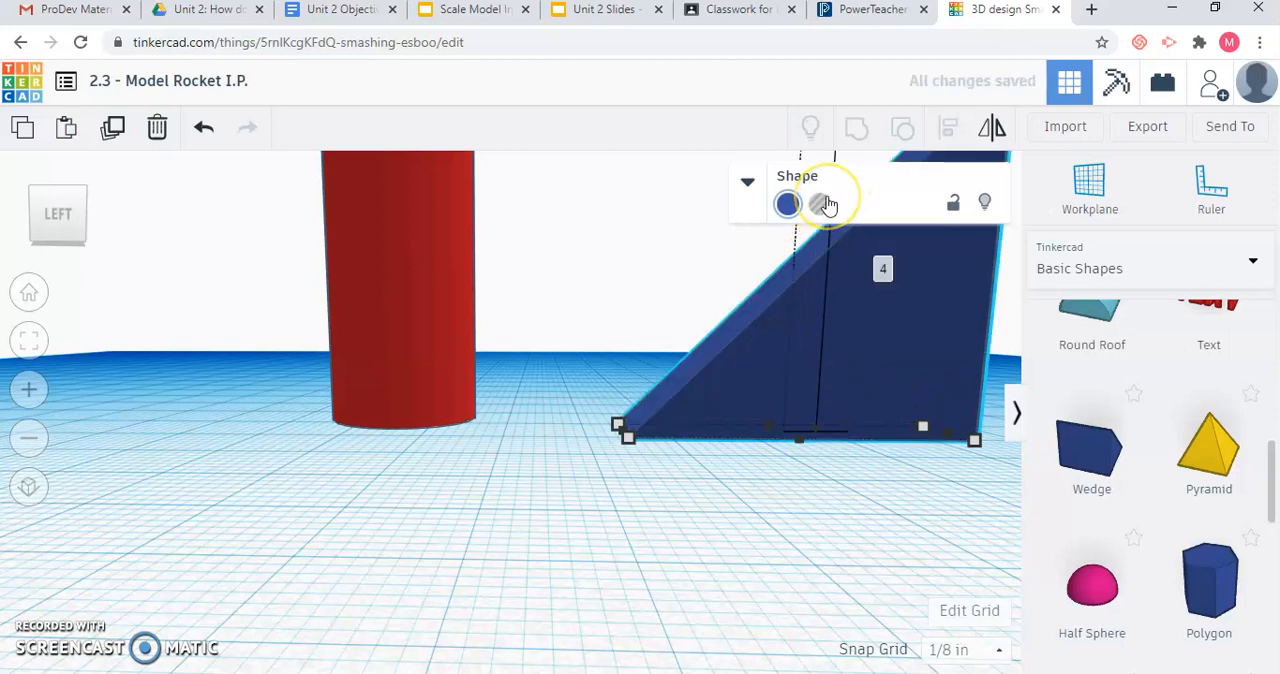
click(787, 204)
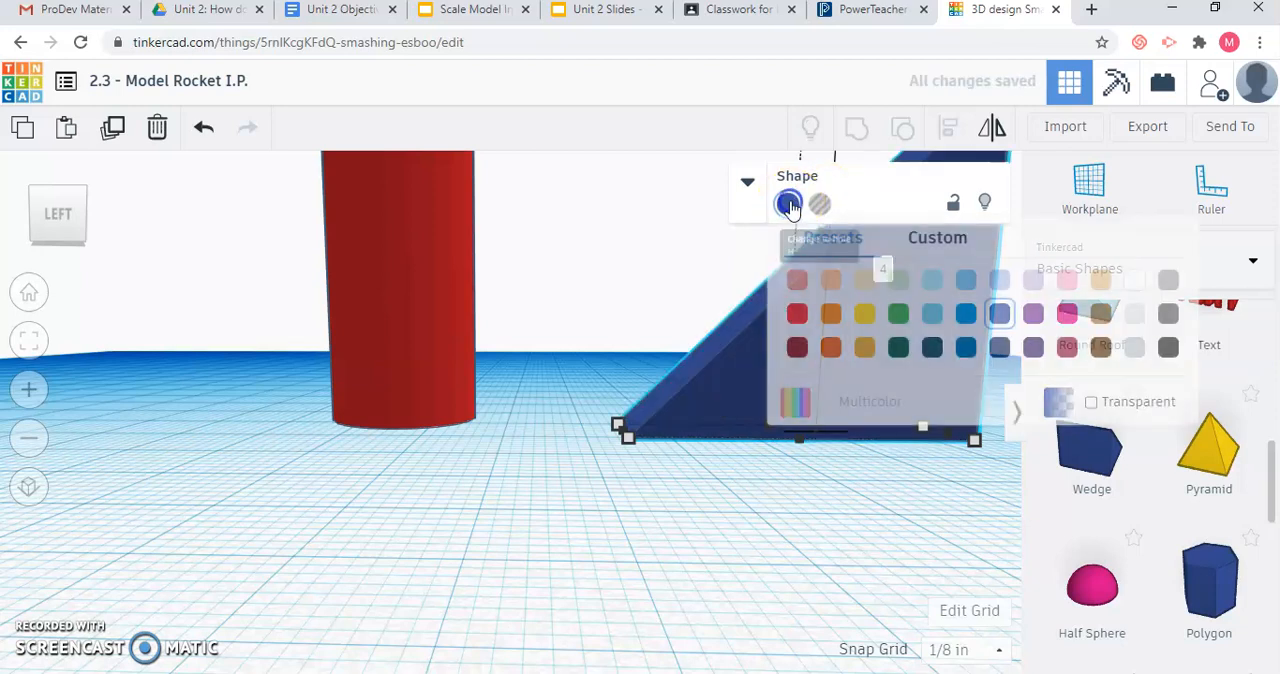
click(1134, 280)
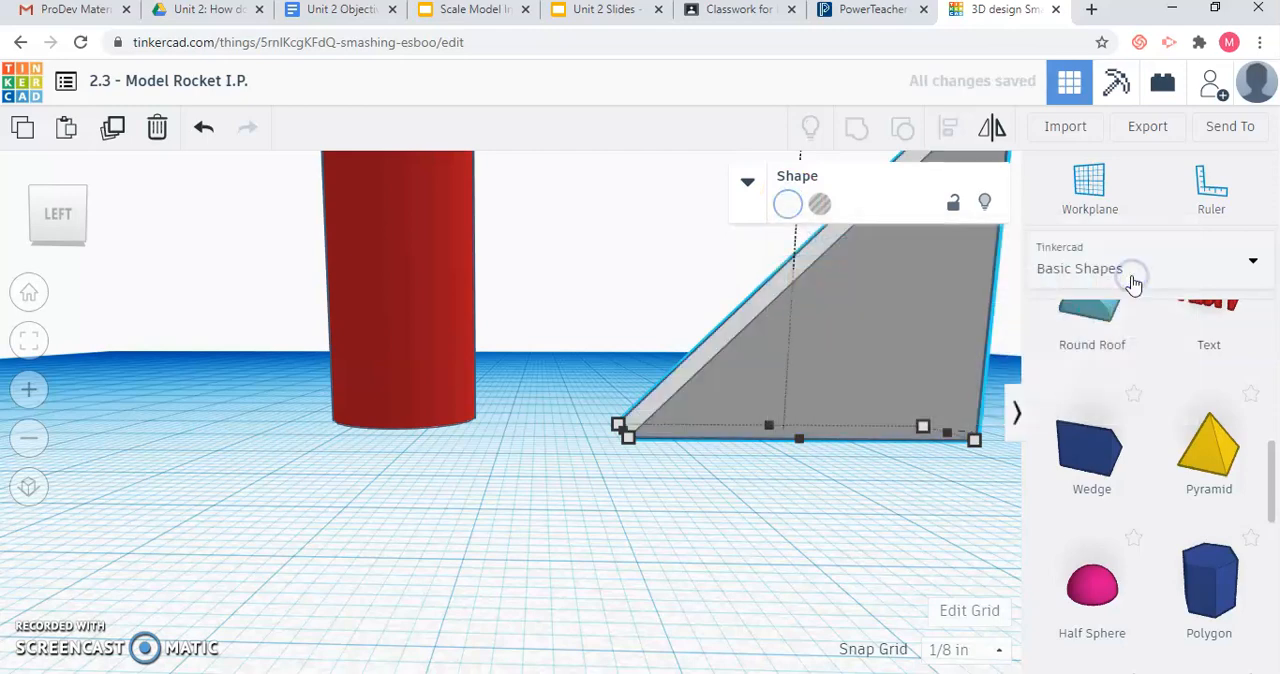
Set the white wedge's thickness to 1/4 inch.
drag(63, 220, 44, 224)
scroll(462, 465, down, 5)
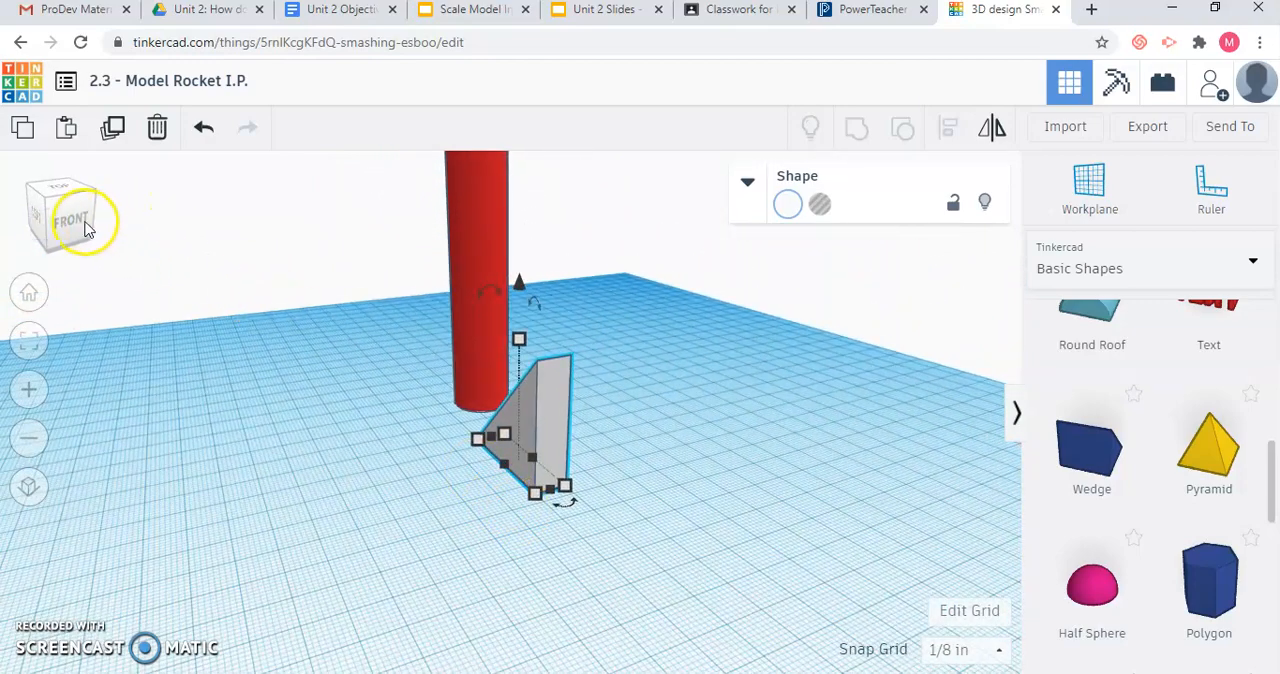
drag(80, 218, 79, 227)
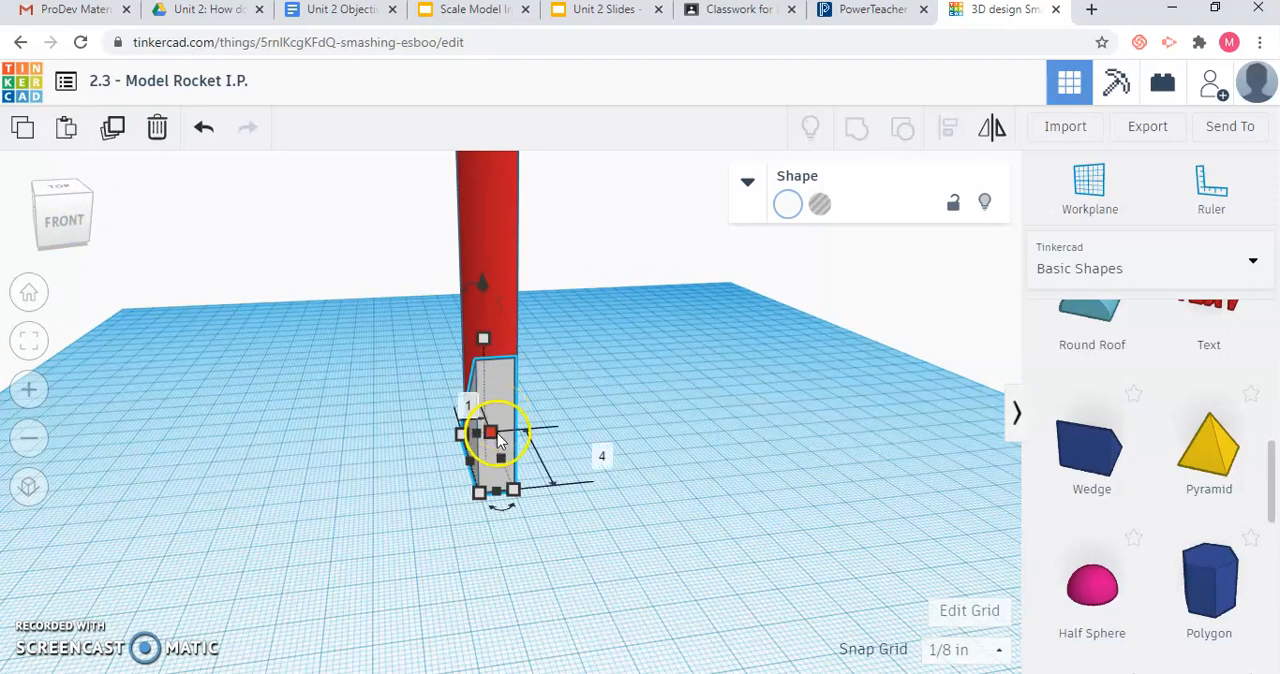
click(481, 492)
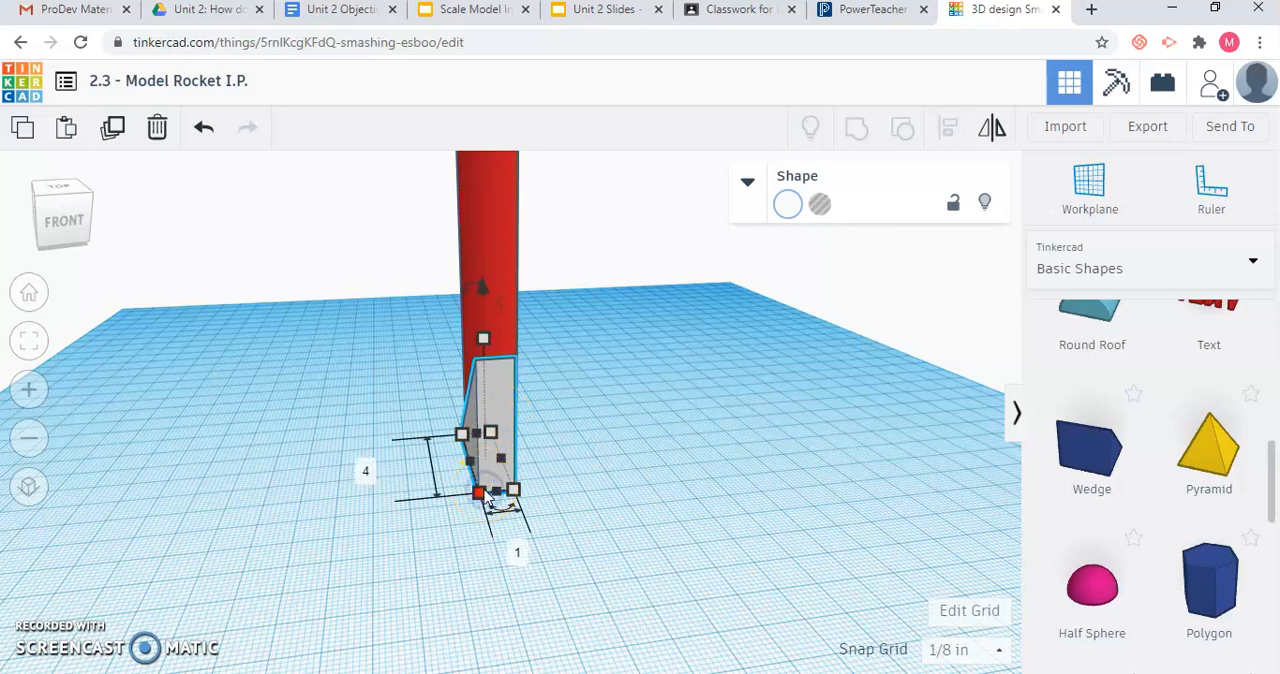
click(520, 548)
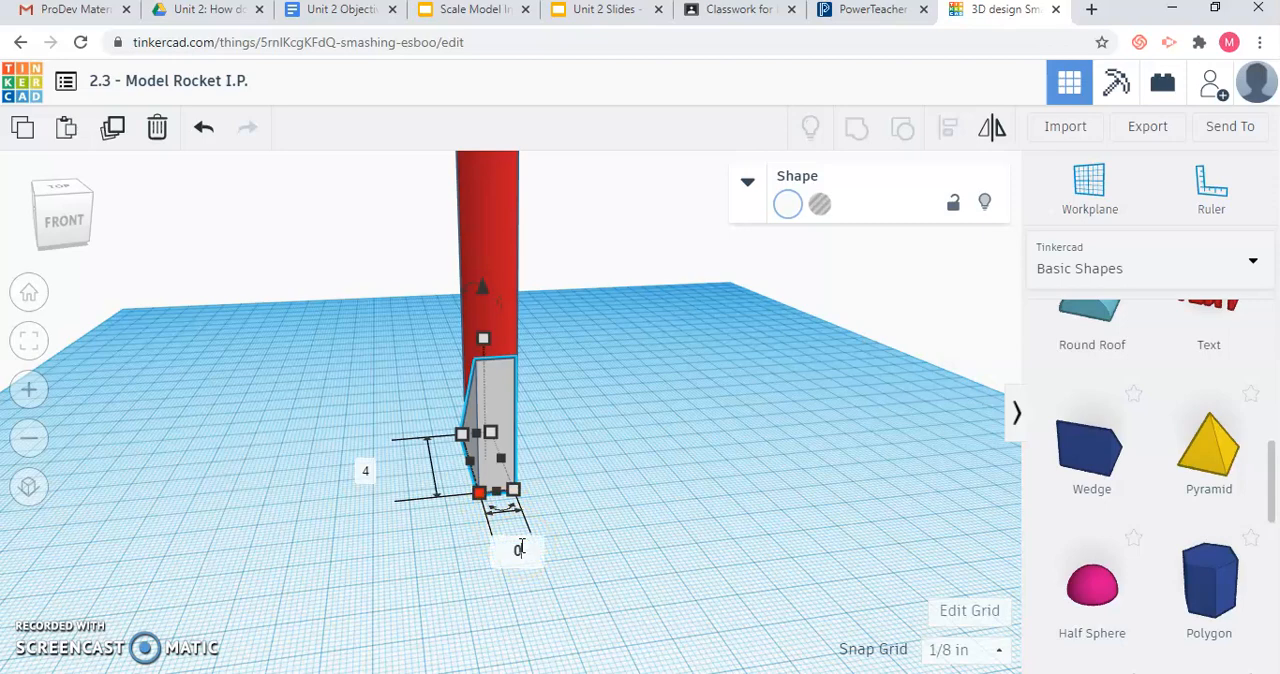
key(Return)
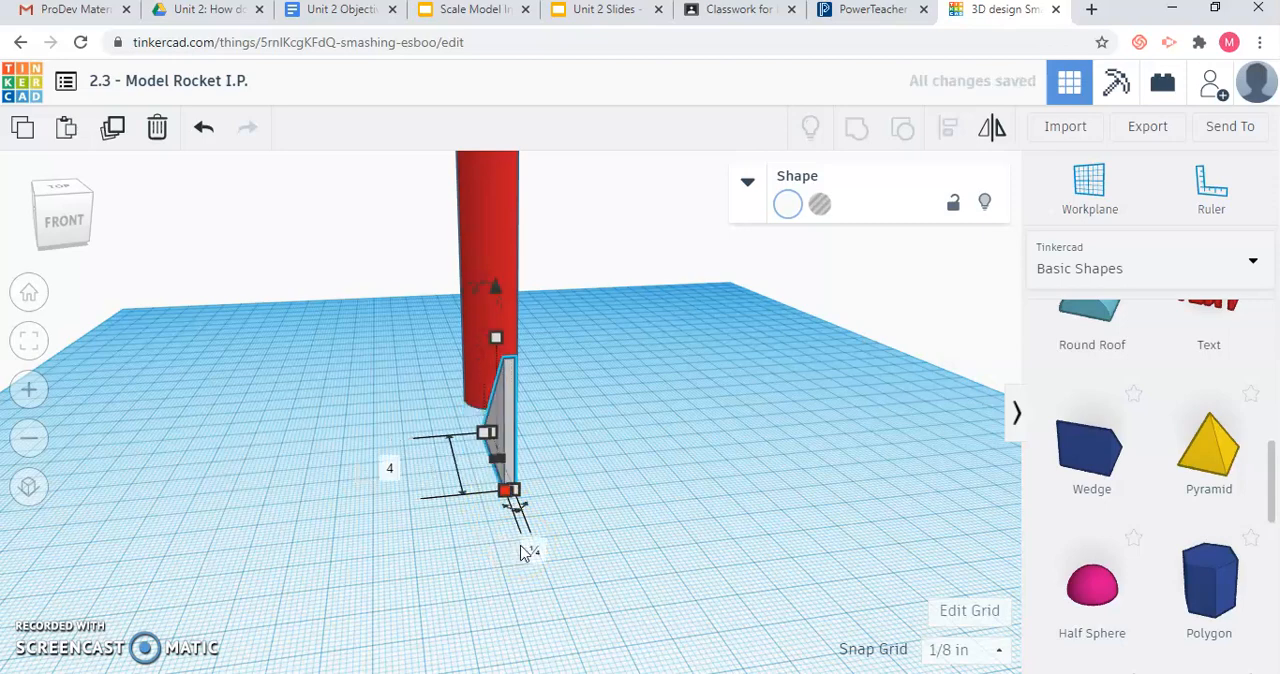
Try to place the thin wedge beside the red tube while viewing the model from above.
click(60, 207)
drag(61, 206, 67, 210)
drag(558, 549, 587, 571)
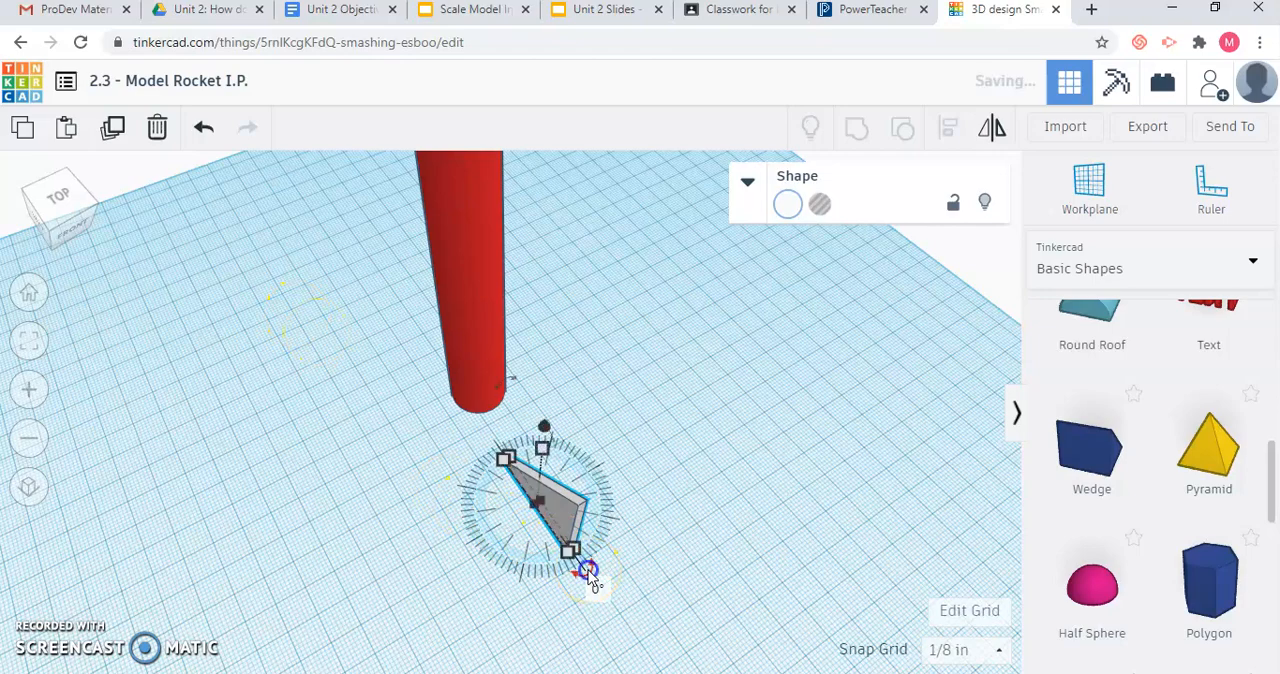
click(75, 207)
drag(75, 207, 92, 220)
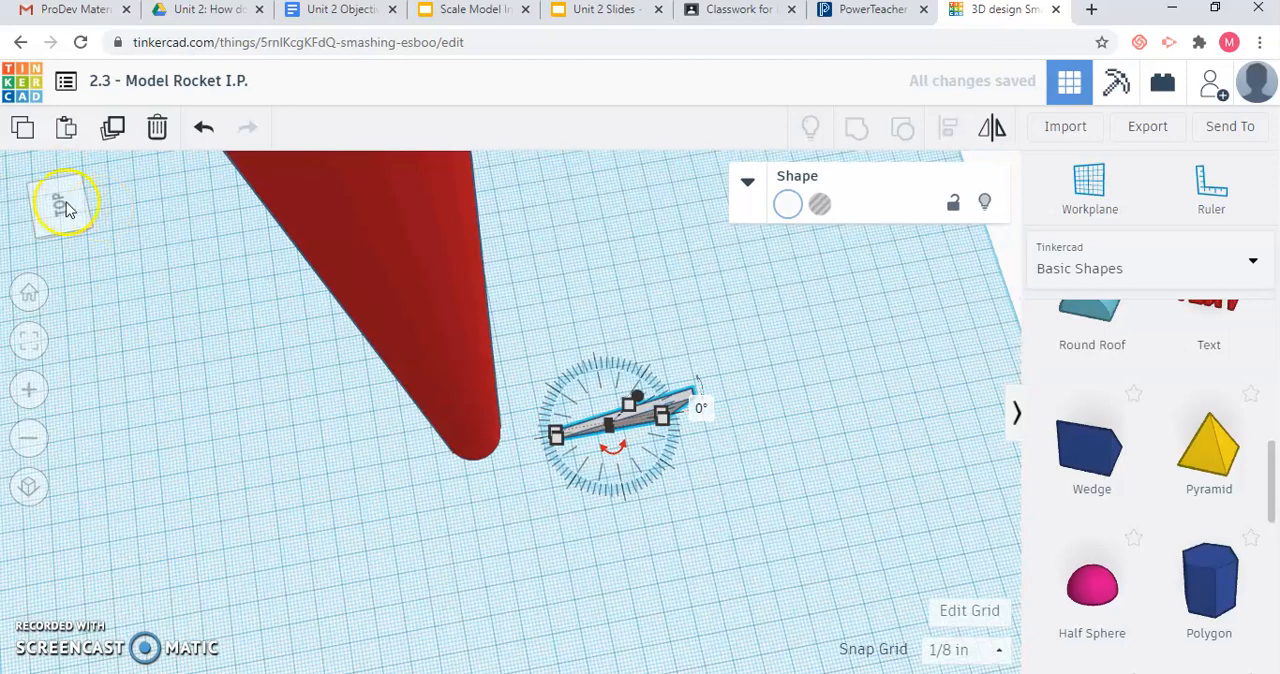
click(65, 207)
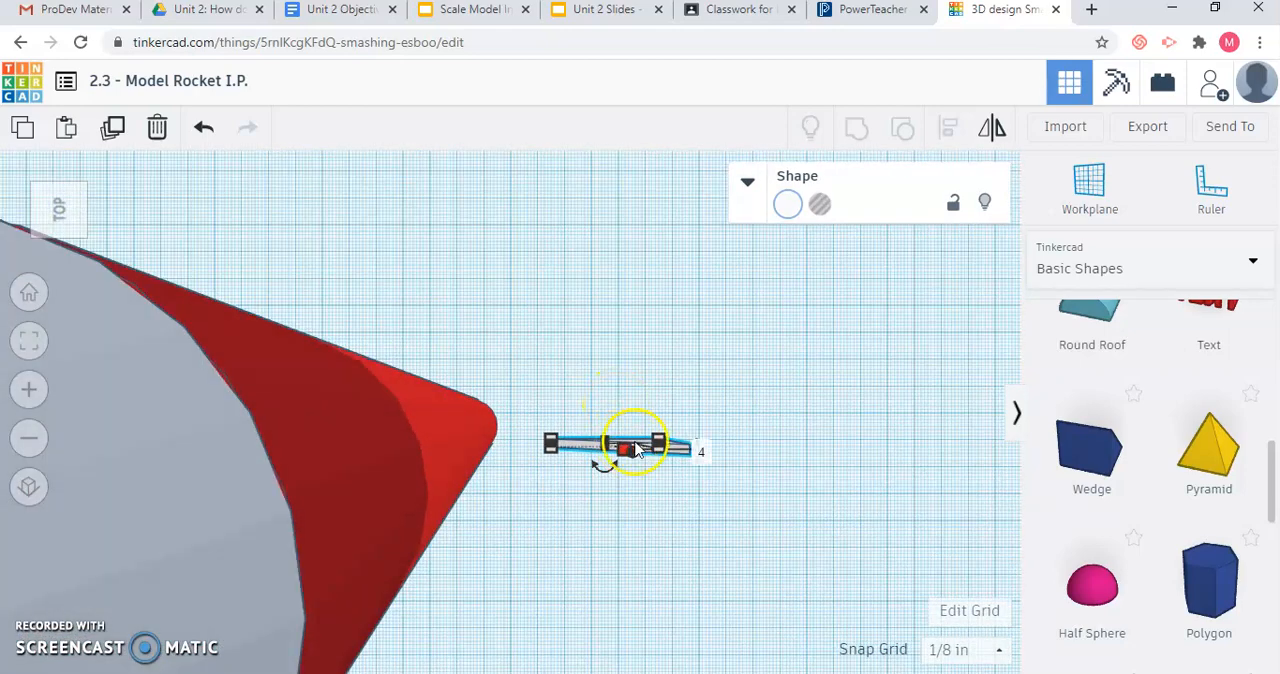
drag(676, 456, 315, 350)
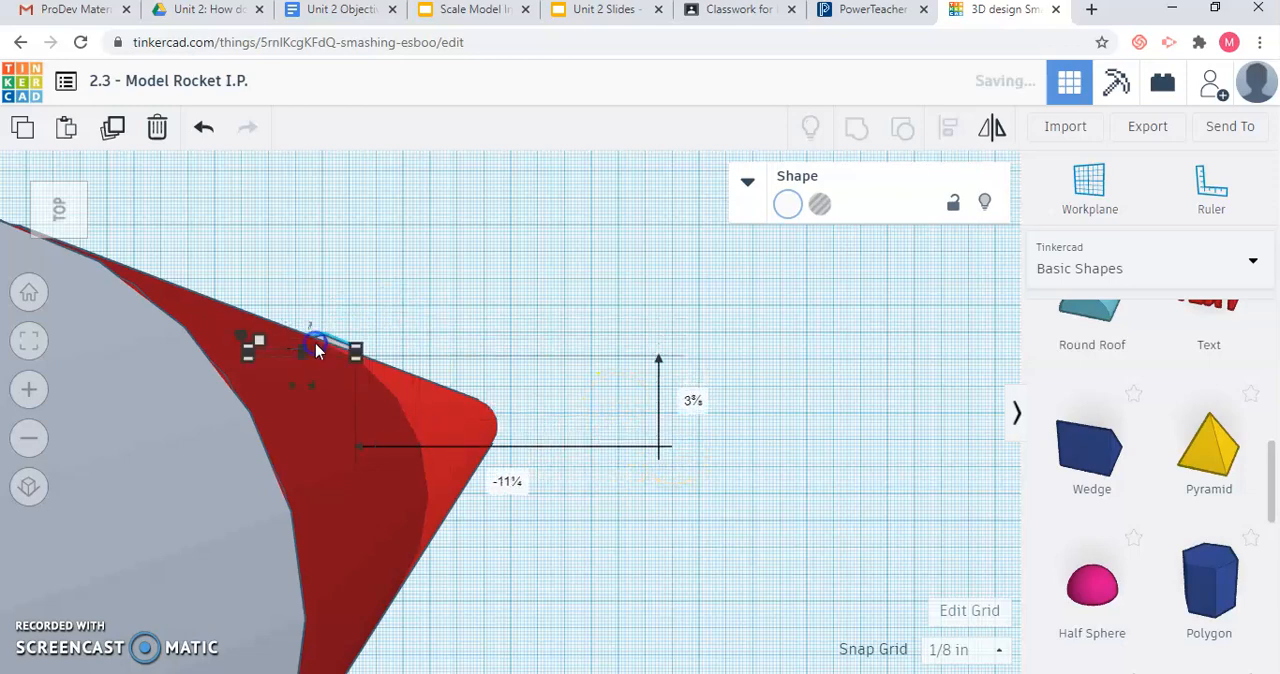
Move the wedge against the base of the red tube with its tall edge facing the tube.
scroll(315, 350, down, 5)
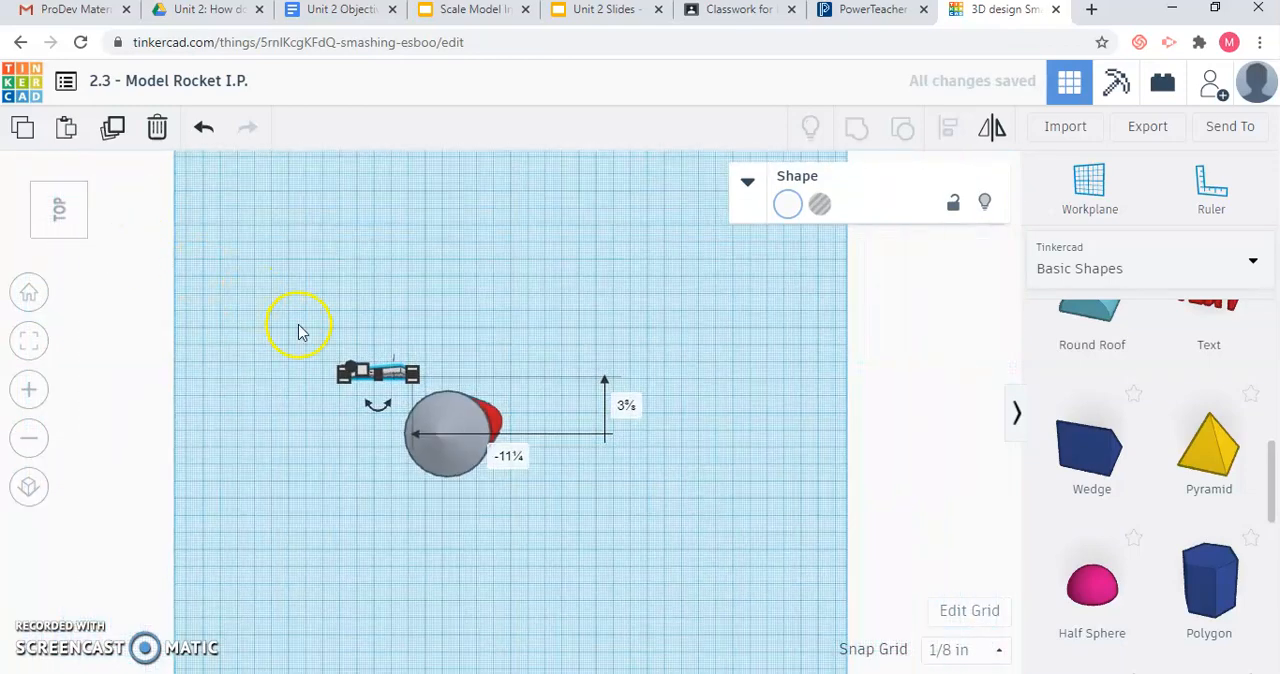
click(75, 228)
drag(74, 226, 401, 510)
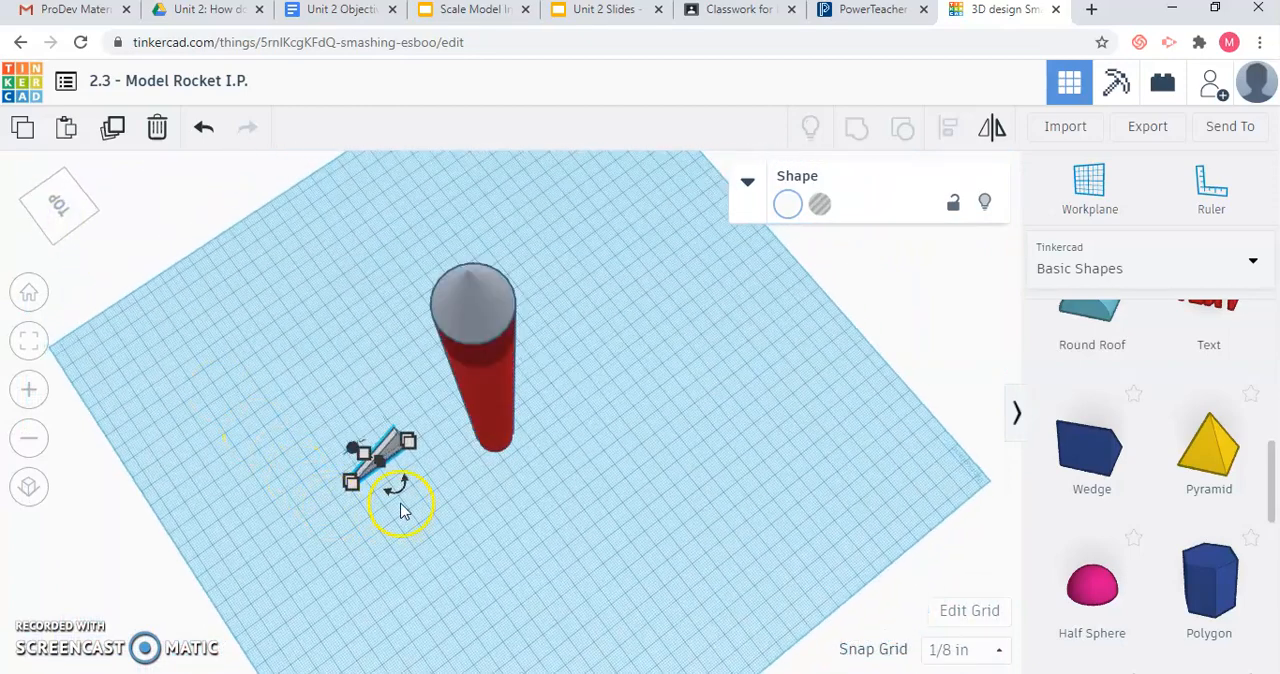
click(475, 528)
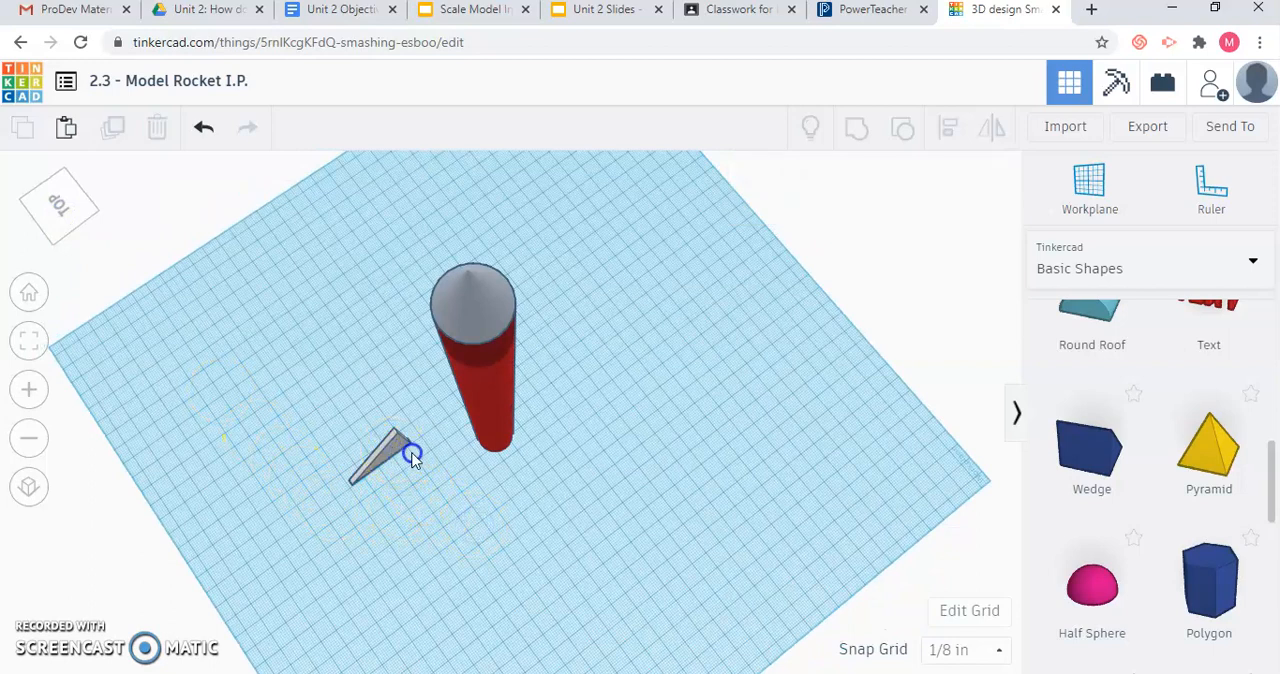
drag(400, 452, 471, 464)
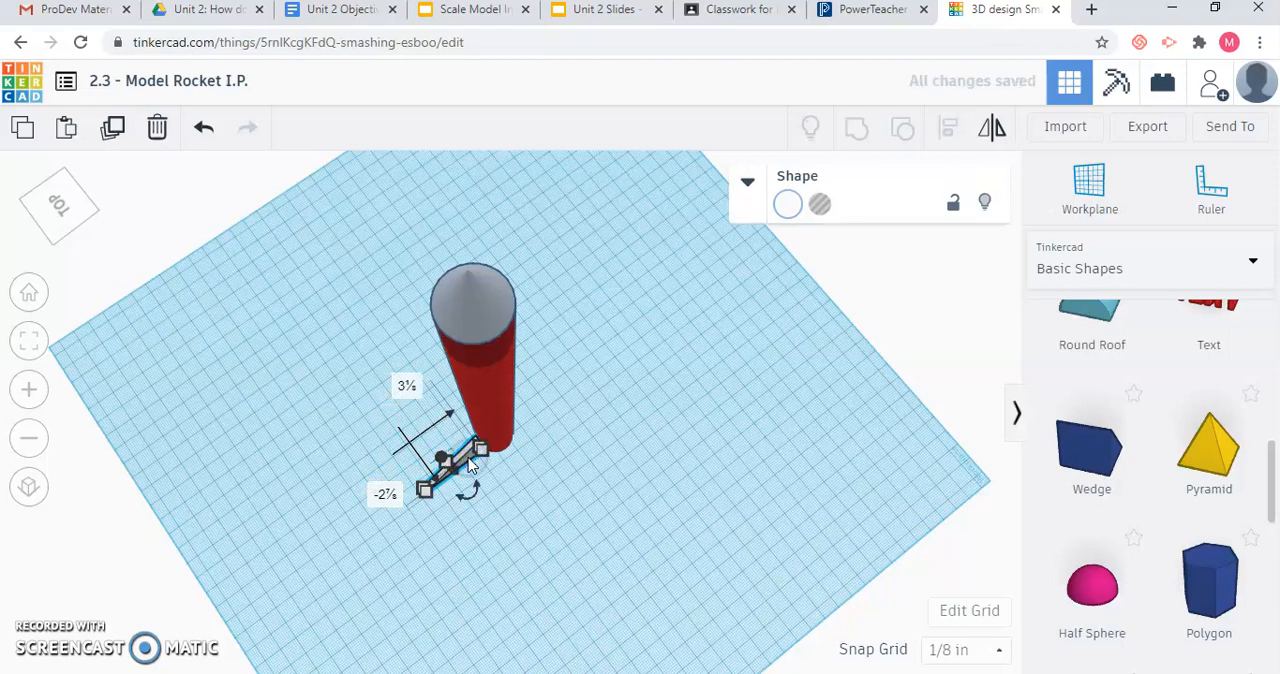
click(546, 503)
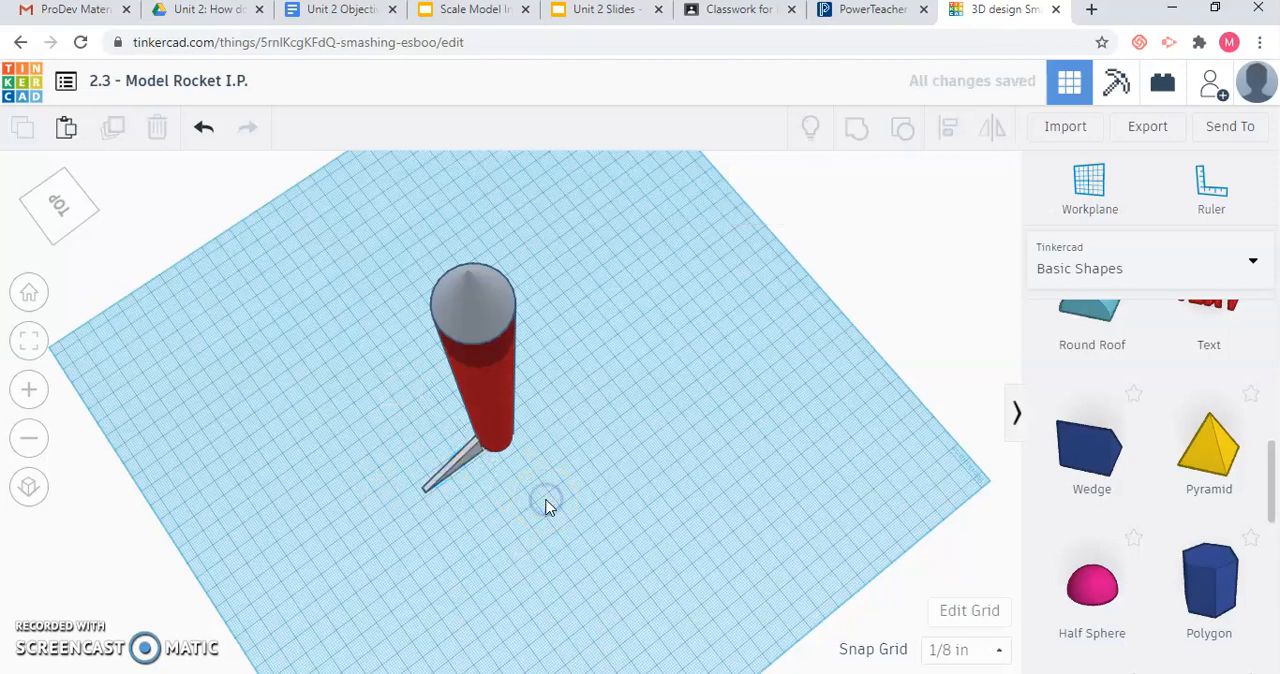
Check from above and from the left side how the wedge lines up with the red tube.
click(65, 203)
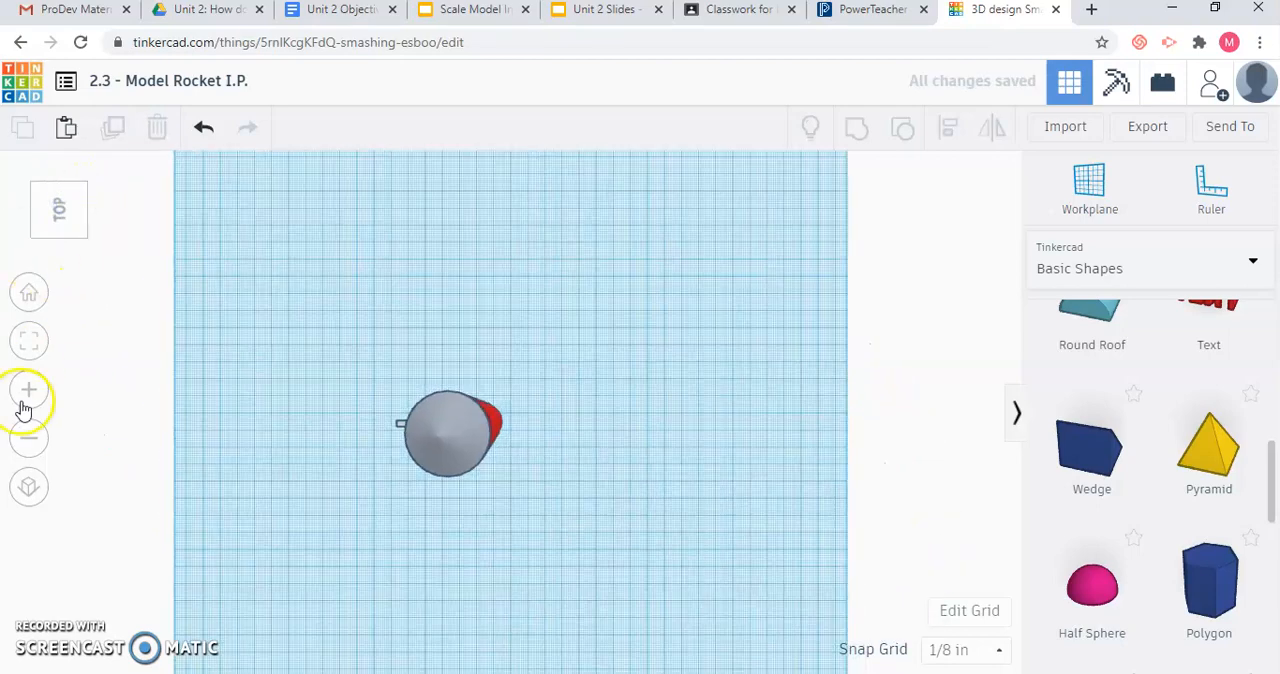
click(29, 437)
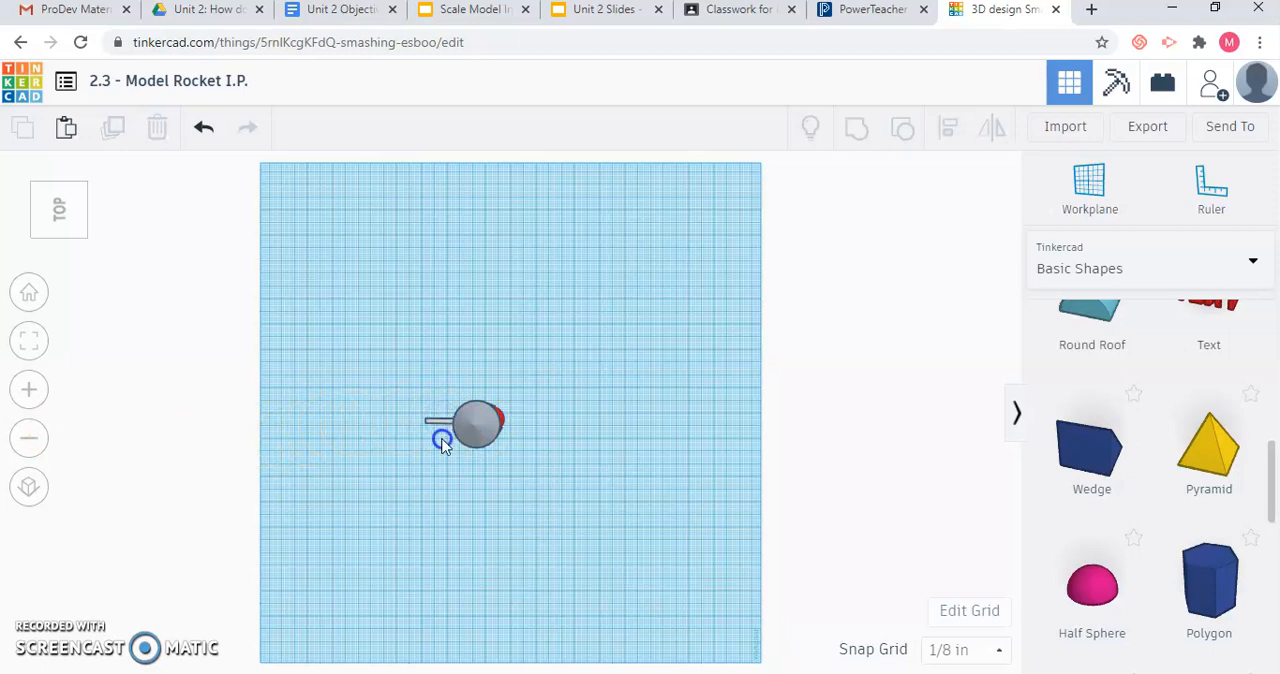
scroll(445, 447, down, 5)
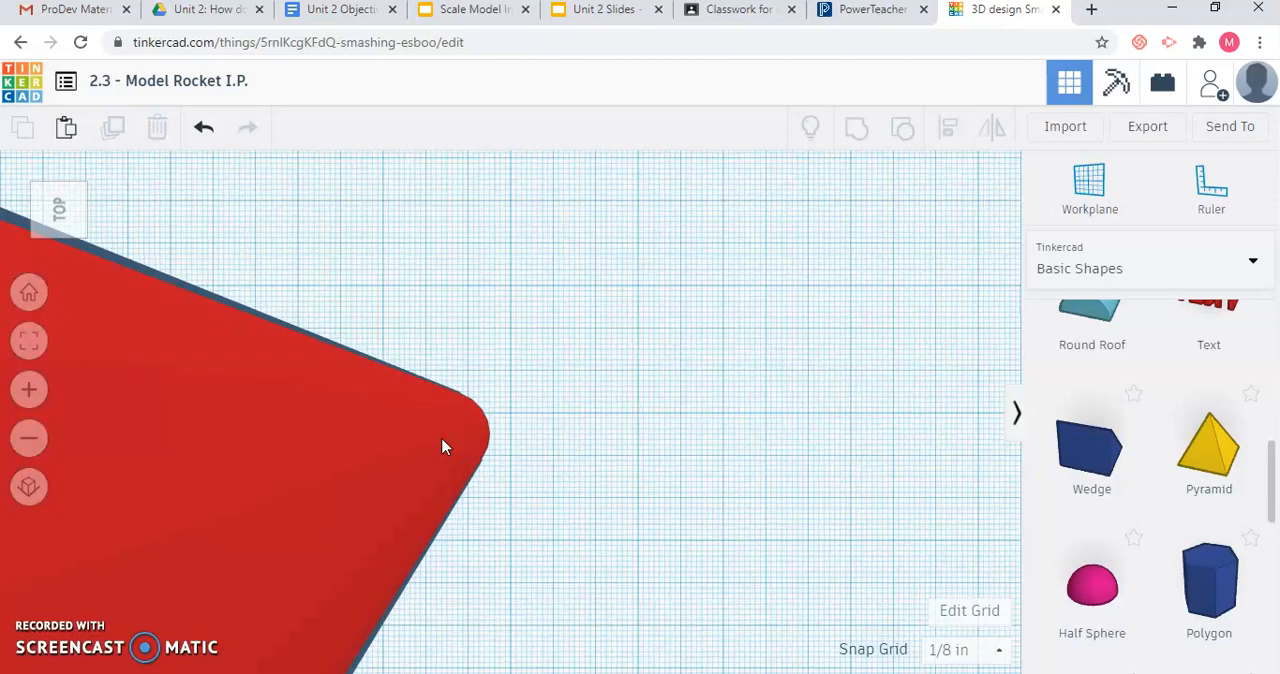
scroll(445, 447, down, 5)
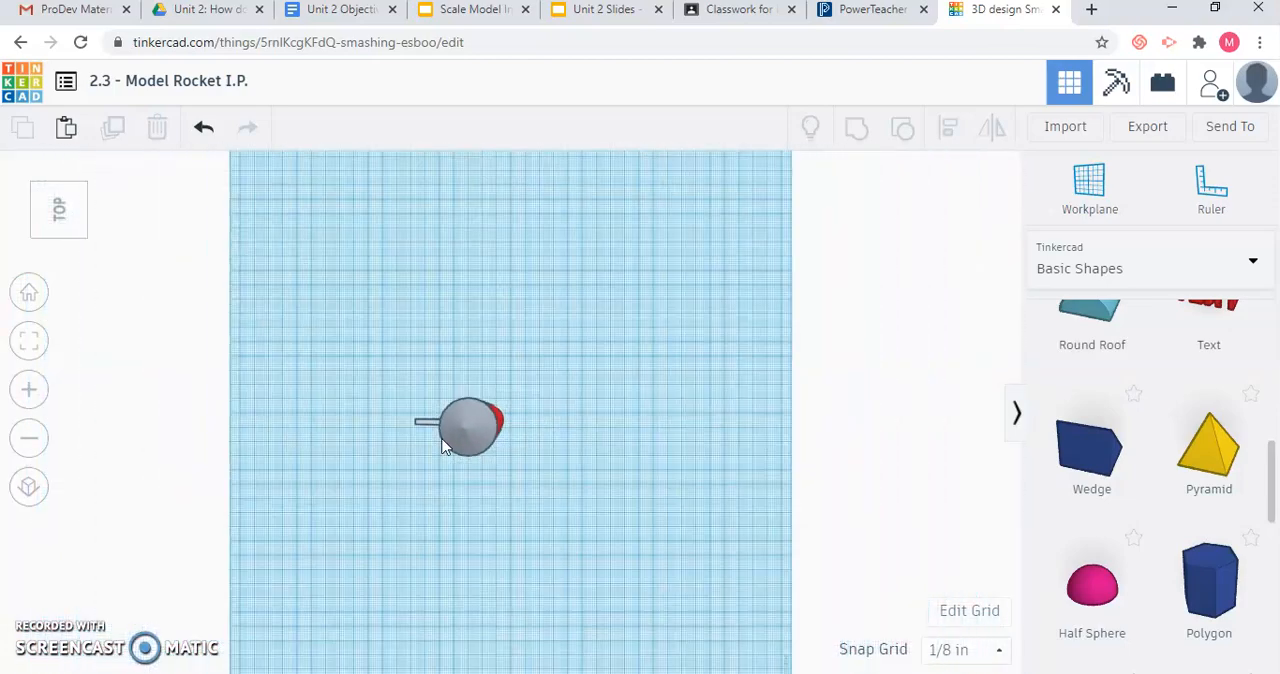
click(436, 422)
click(438, 426)
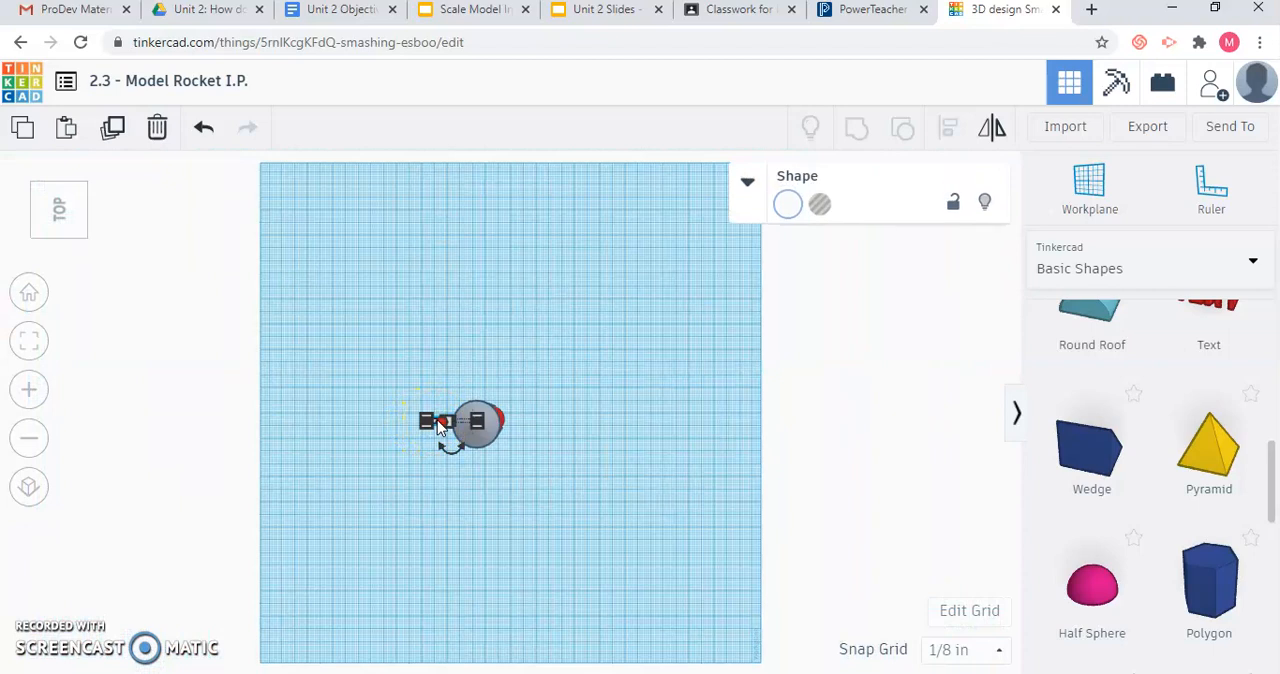
click(425, 394)
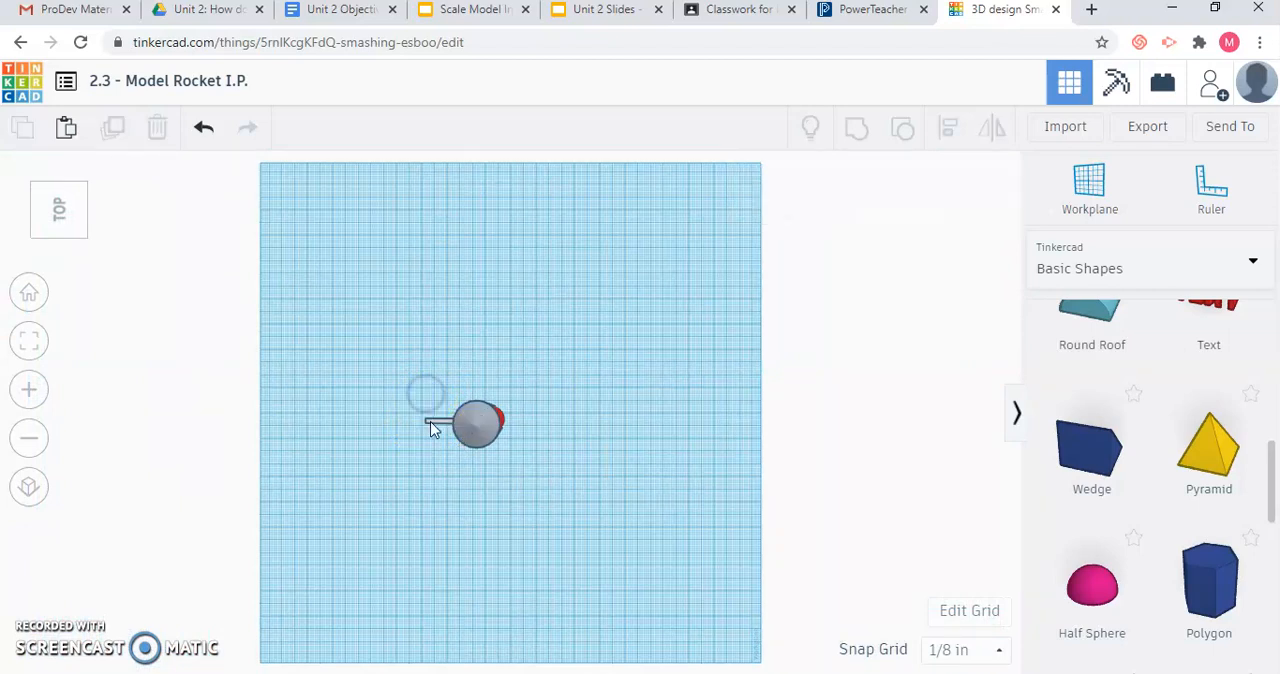
click(64, 199)
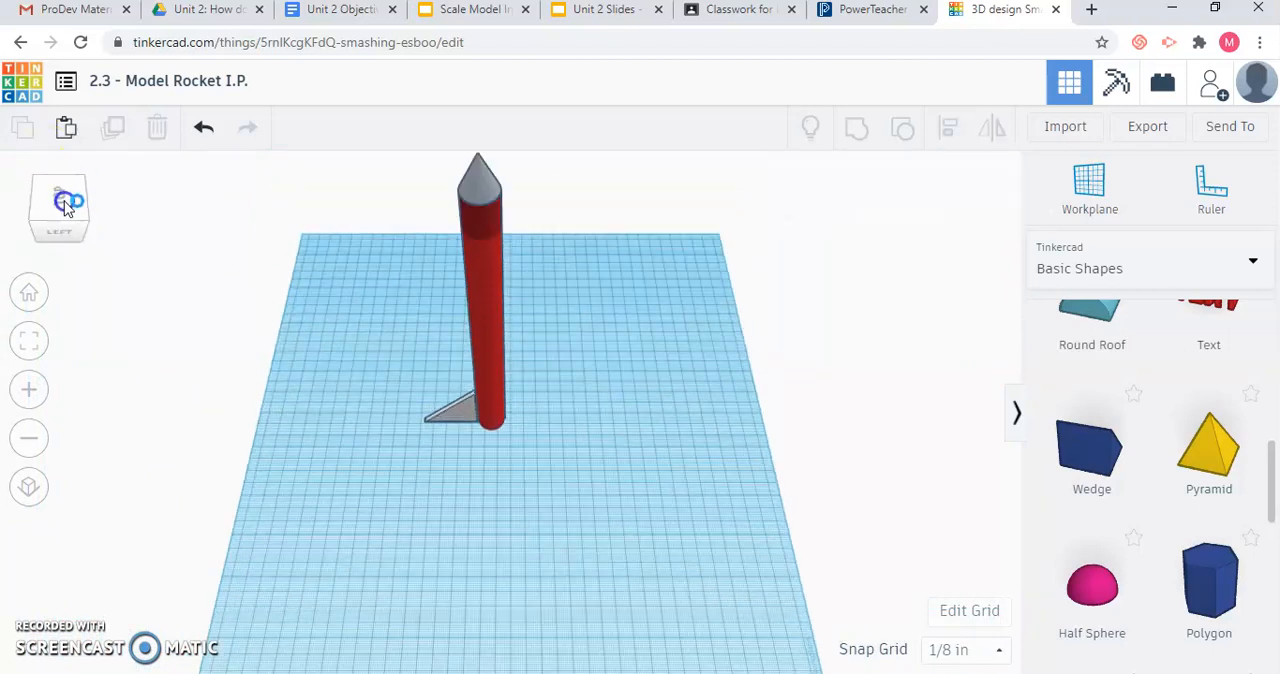
Copy and paste the wedge, then move both wedges away from the tube to separate spots on the workplane.
click(456, 417)
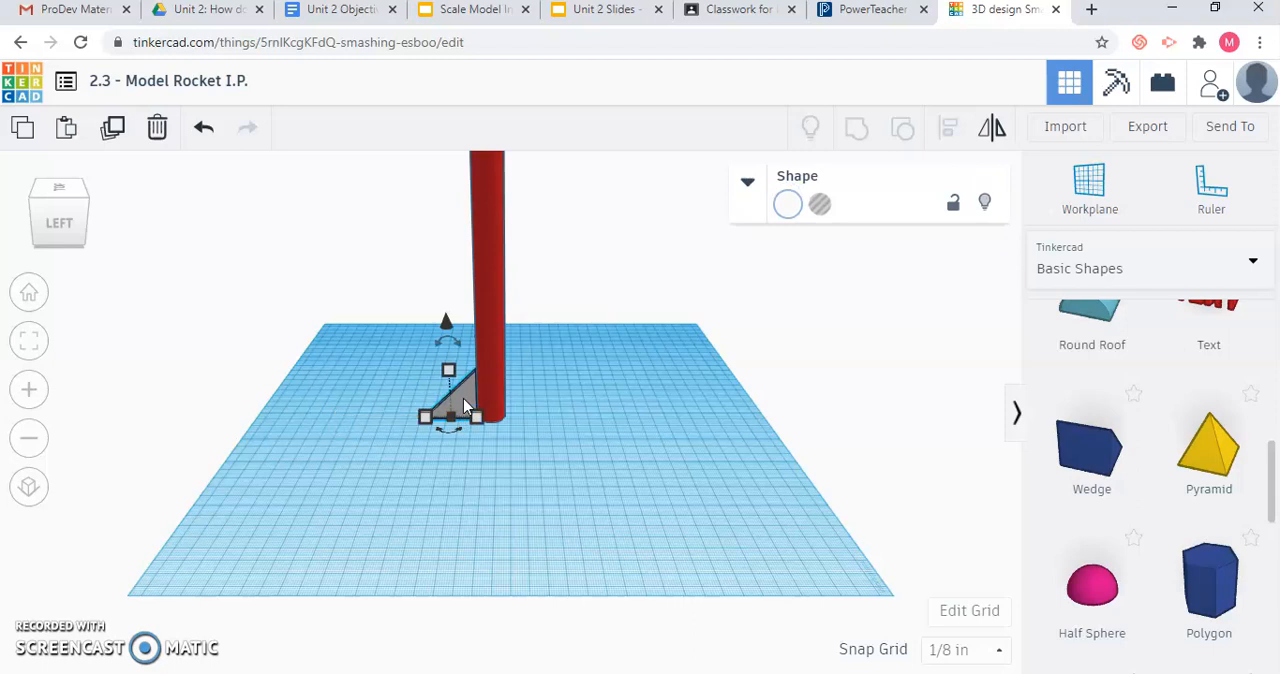
click(451, 462)
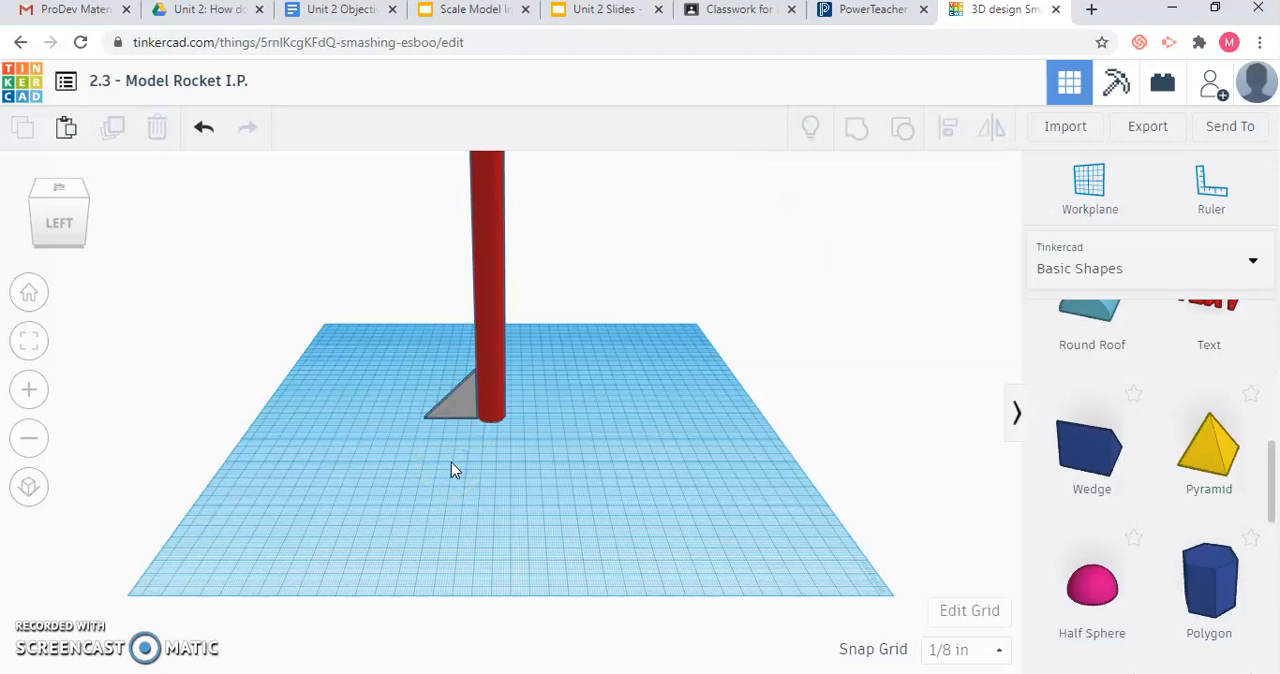
key(ctrl+v)
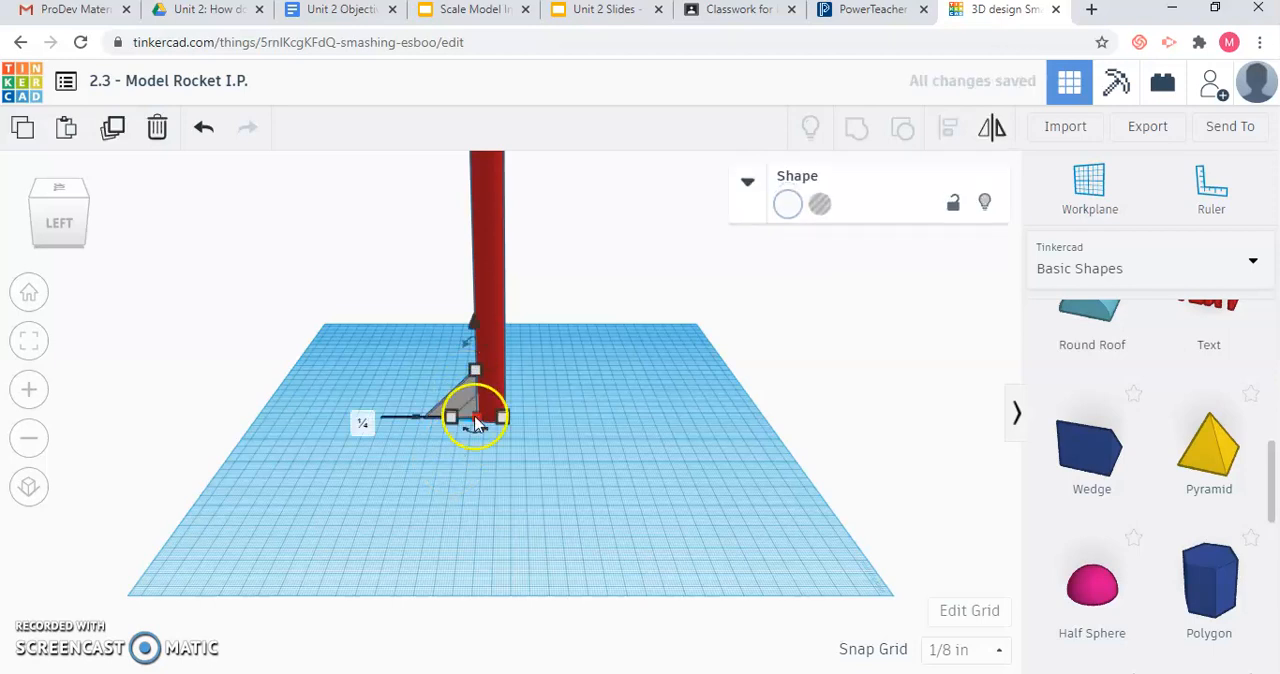
click(471, 415)
drag(474, 440, 474, 466)
key(ctrl+z)
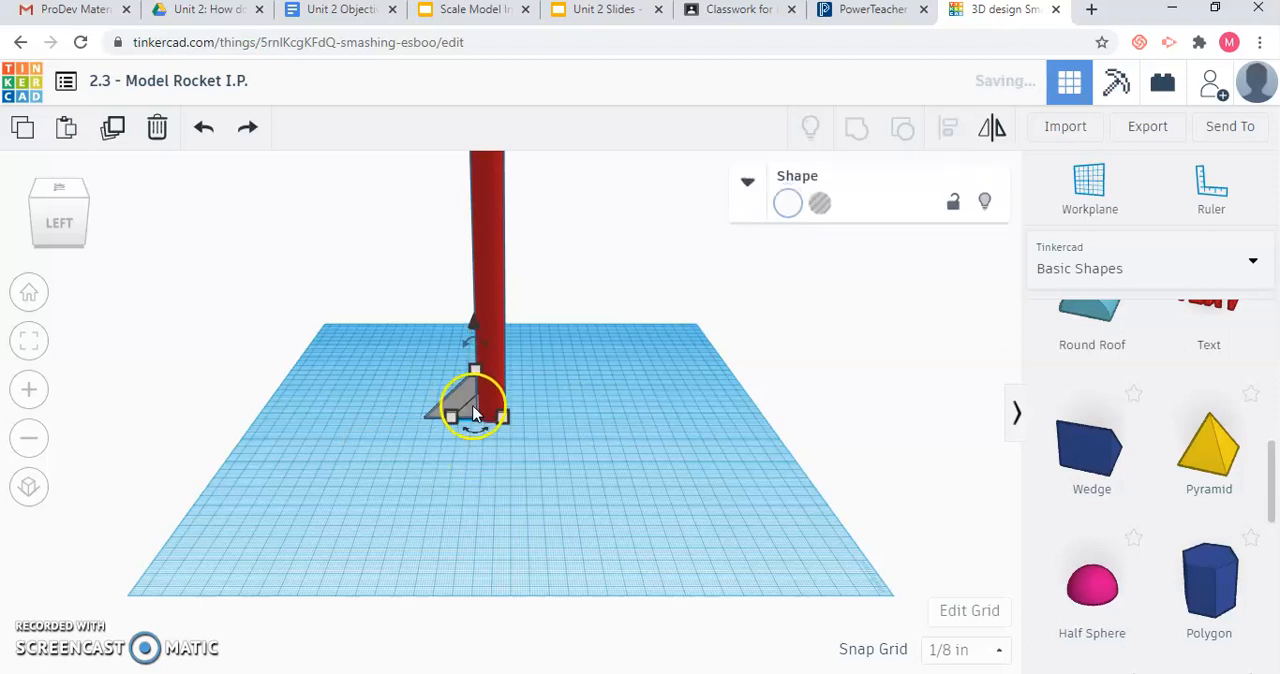
drag(466, 400, 346, 380)
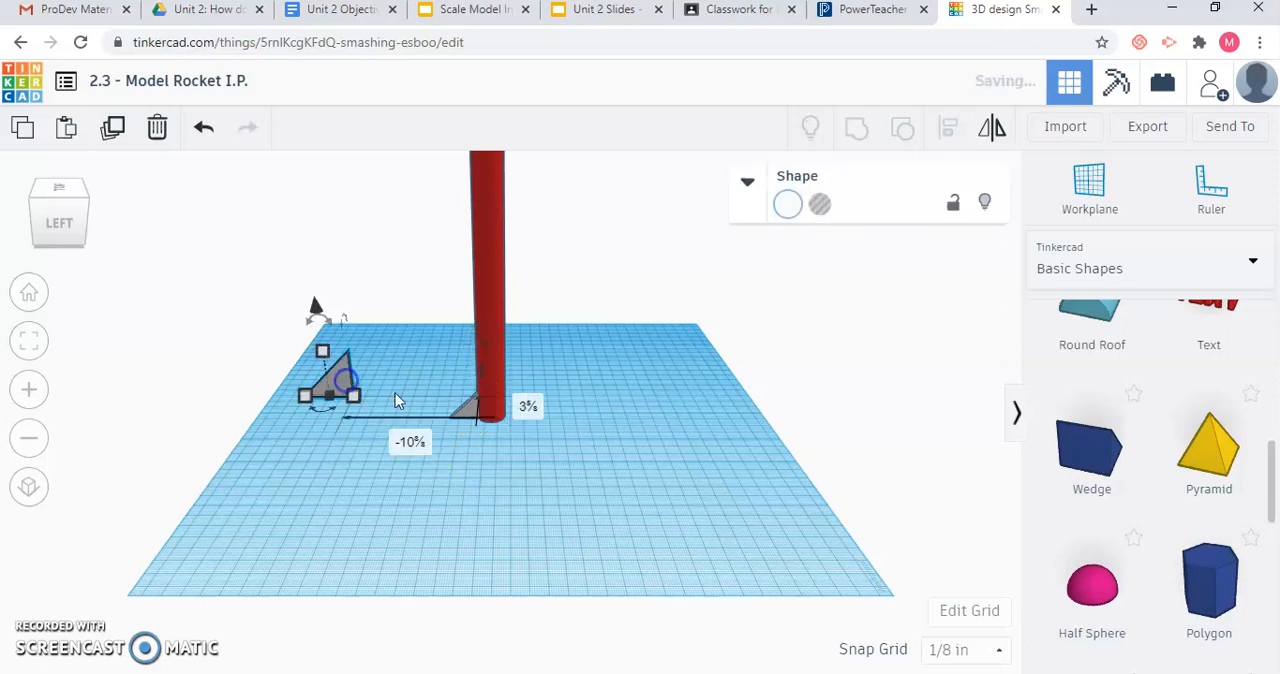
click(468, 413)
drag(417, 473, 350, 490)
Paste two more copies of the wedge and spread them out on the workplane in front of the red tube.
click(374, 487)
click(474, 508)
key(ctrl+v)
drag(400, 468, 515, 487)
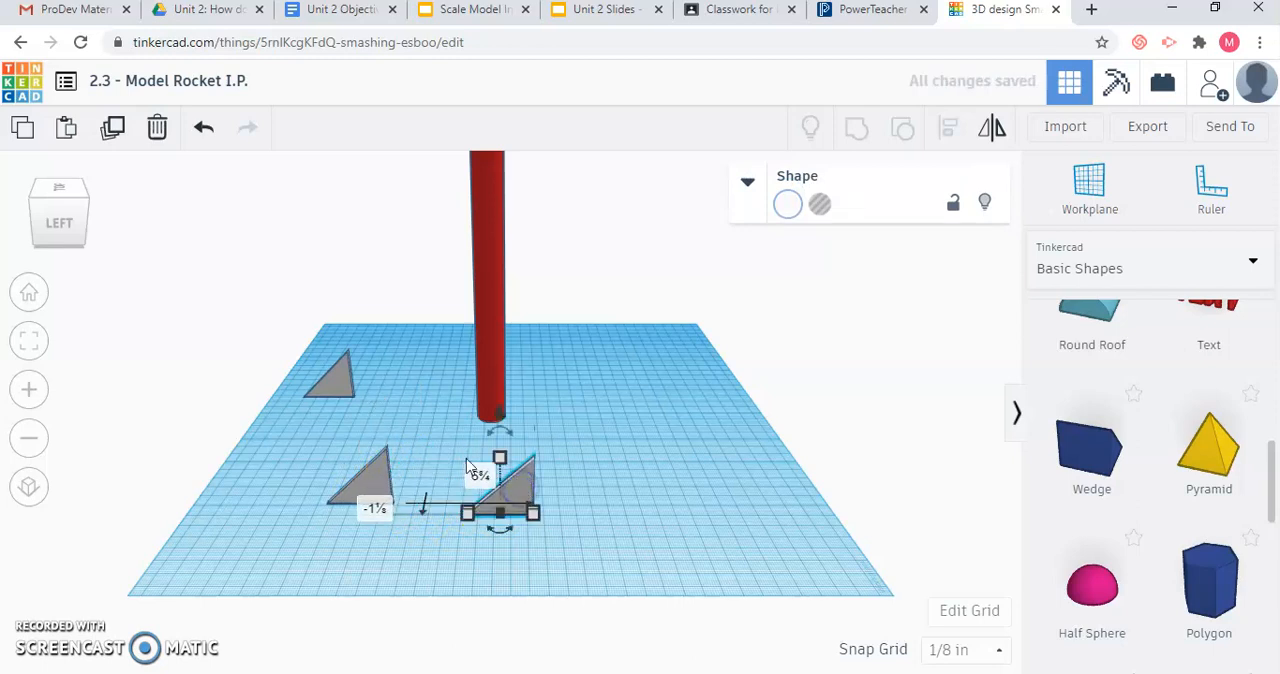
click(423, 441)
key(ctrl+v)
drag(409, 464, 555, 444)
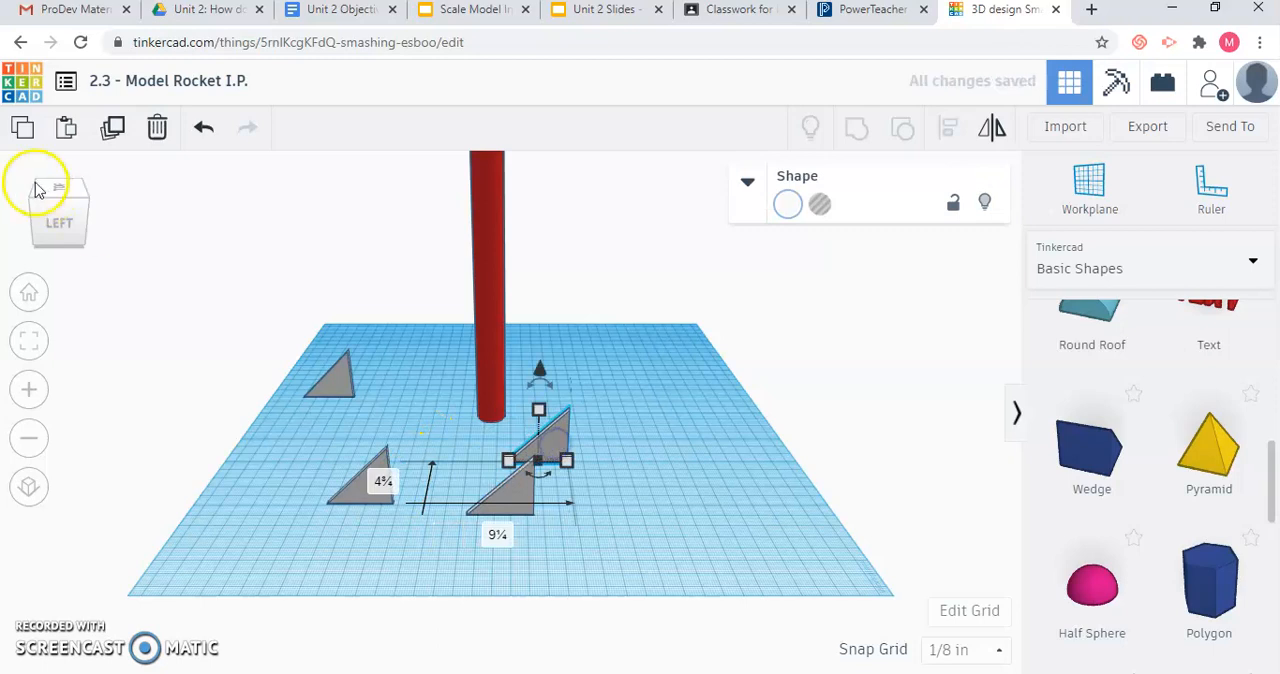
Move the far-left wedge back against the red tube's base and nudge it about 1/4 inch into place.
click(40, 192)
drag(310, 428, 478, 437)
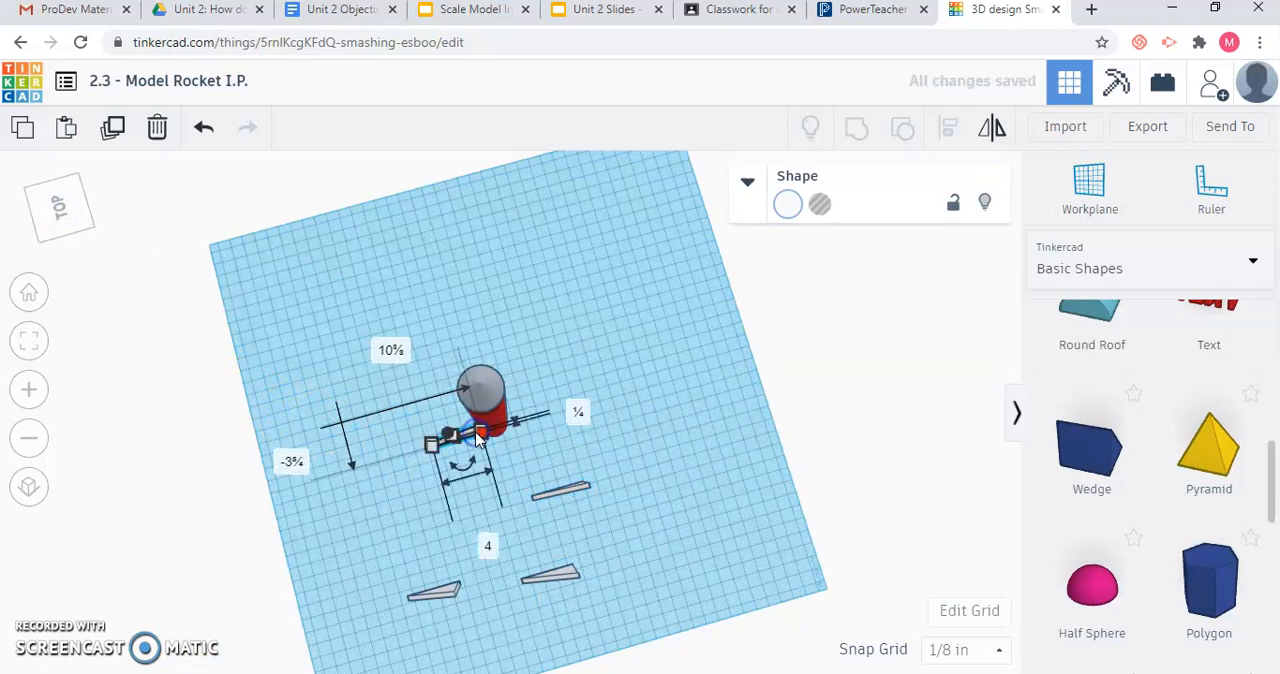
click(551, 450)
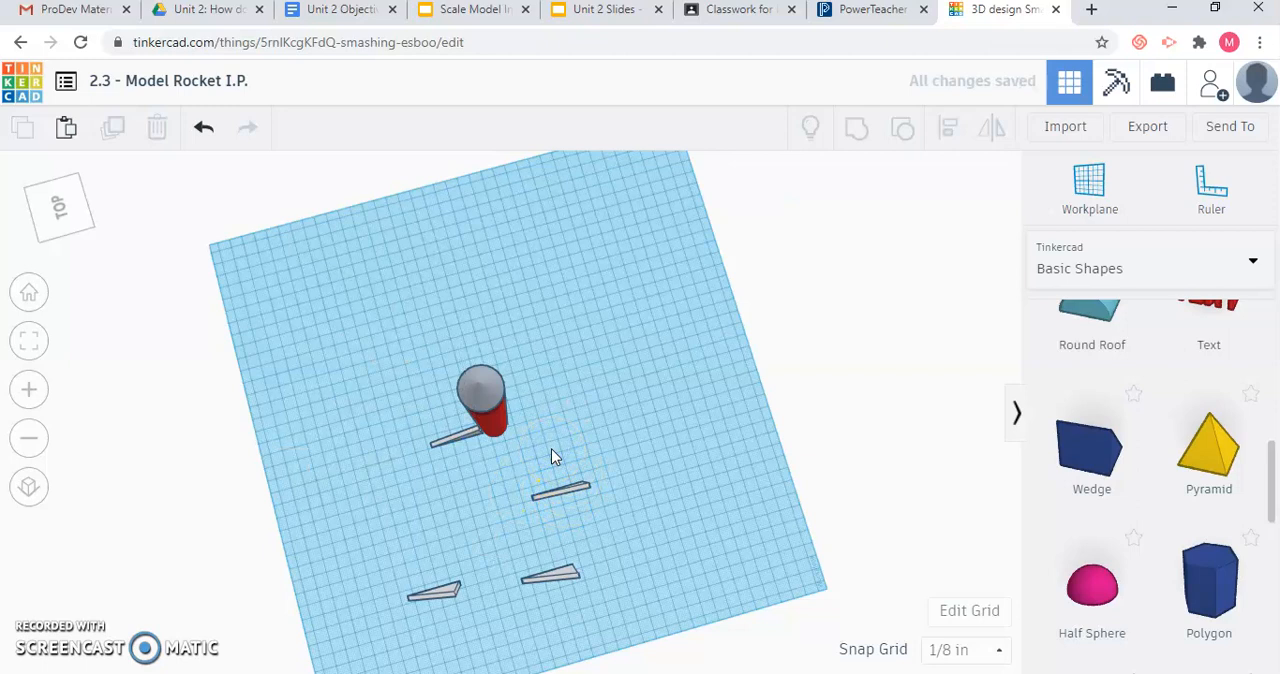
click(474, 440)
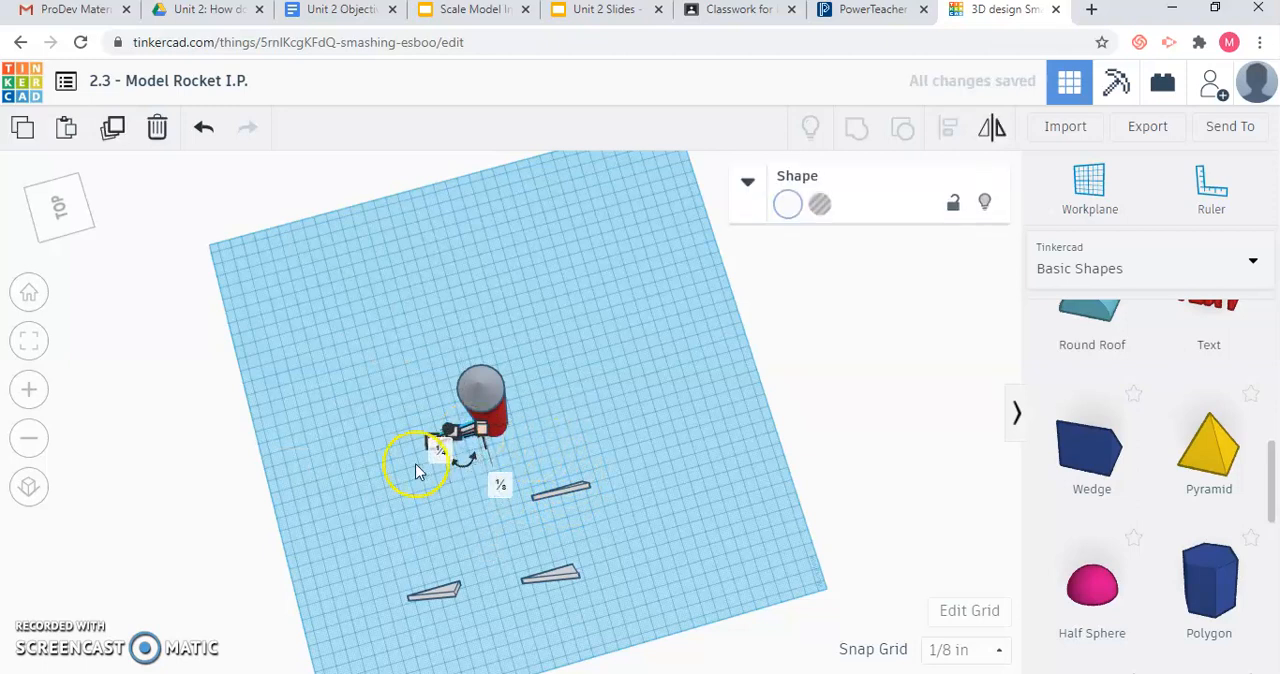
click(390, 478)
key(ctrl+z)
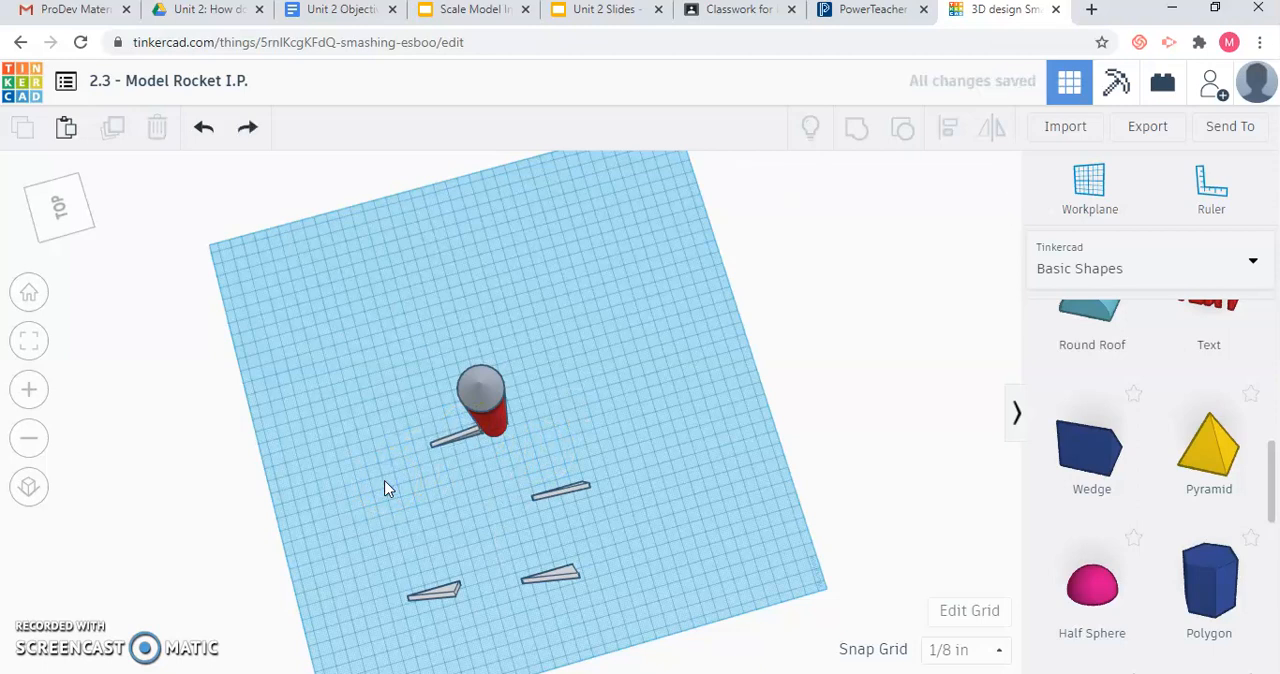
right_drag(475, 433, 473, 434)
drag(474, 430, 475, 433)
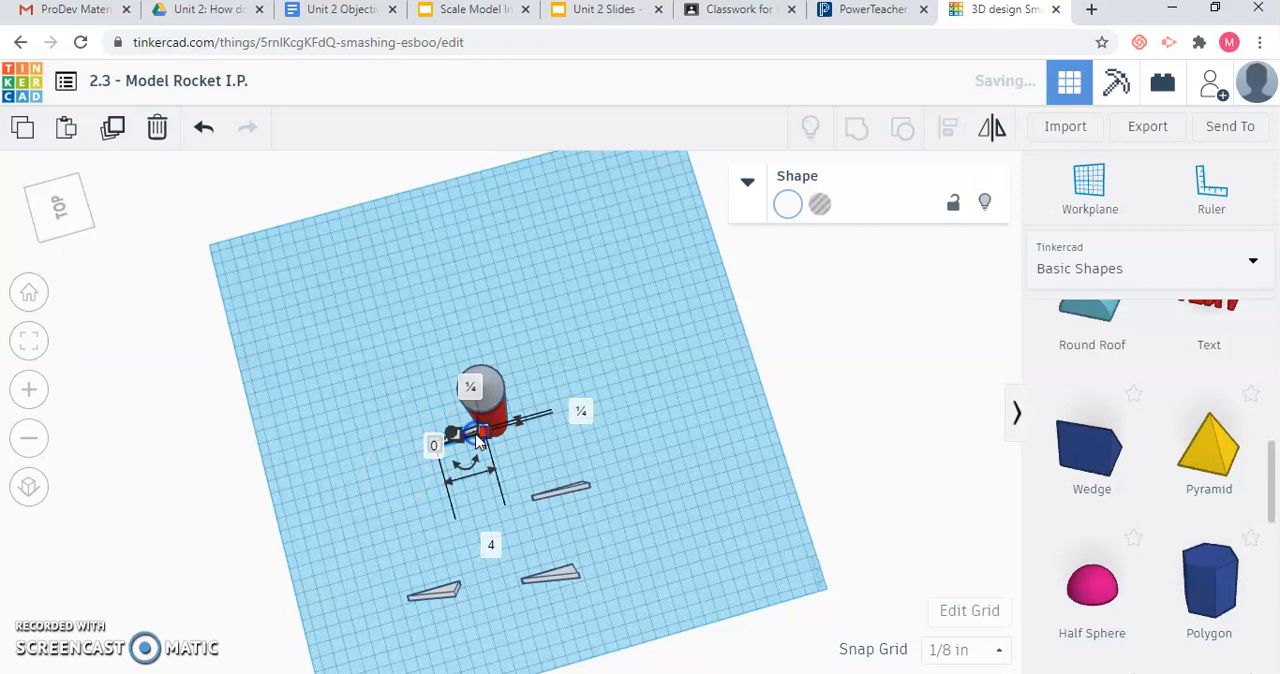
click(533, 446)
Turn the wedge nearest the red tube half a turn and place it against the base opposite the first fin.
click(571, 491)
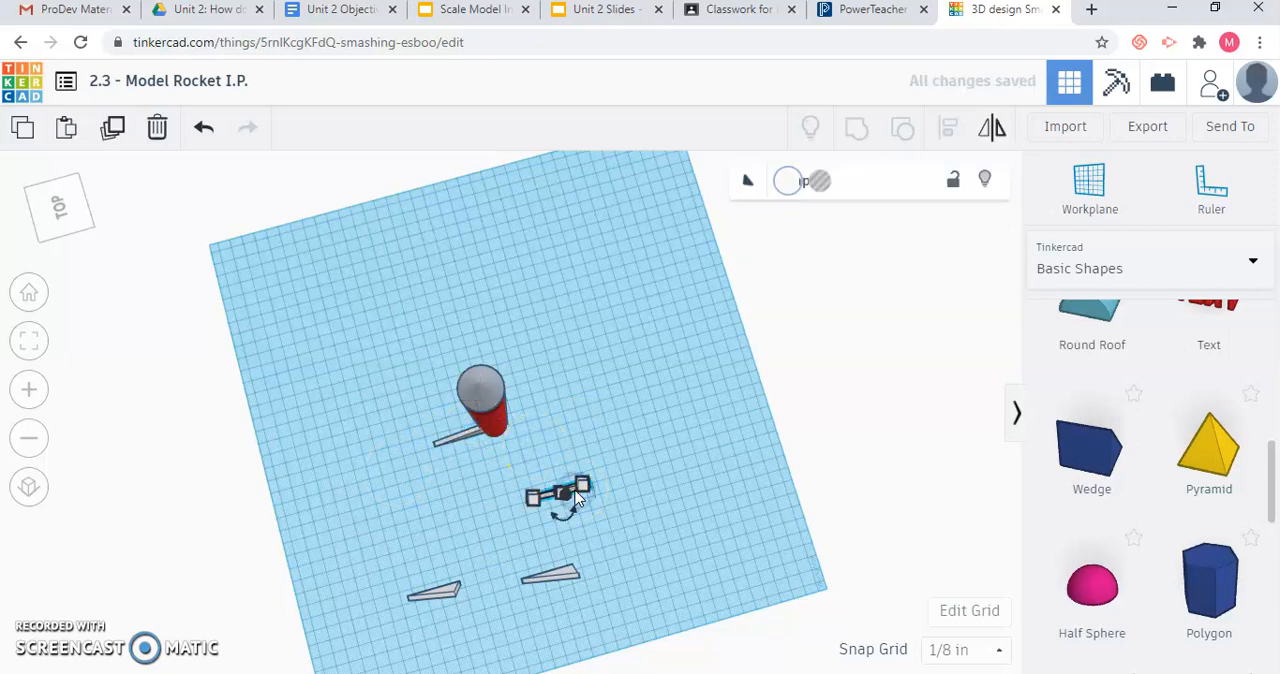
drag(574, 508, 585, 515)
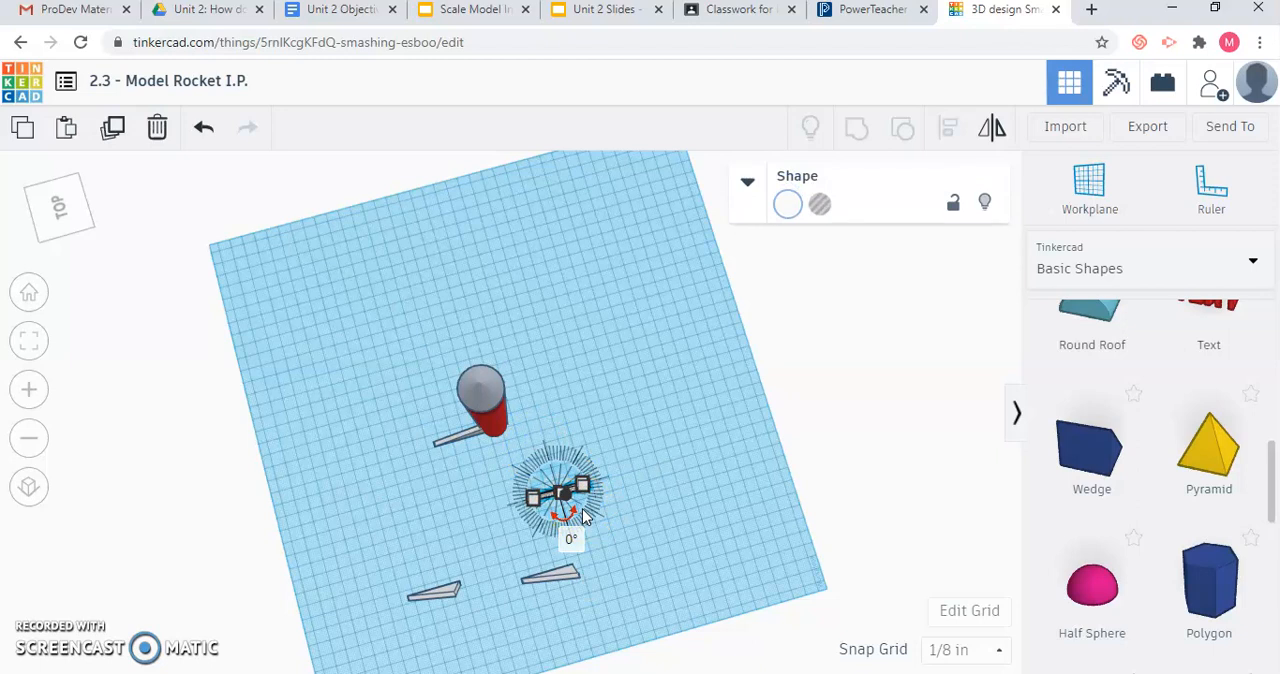
drag(572, 522, 573, 525)
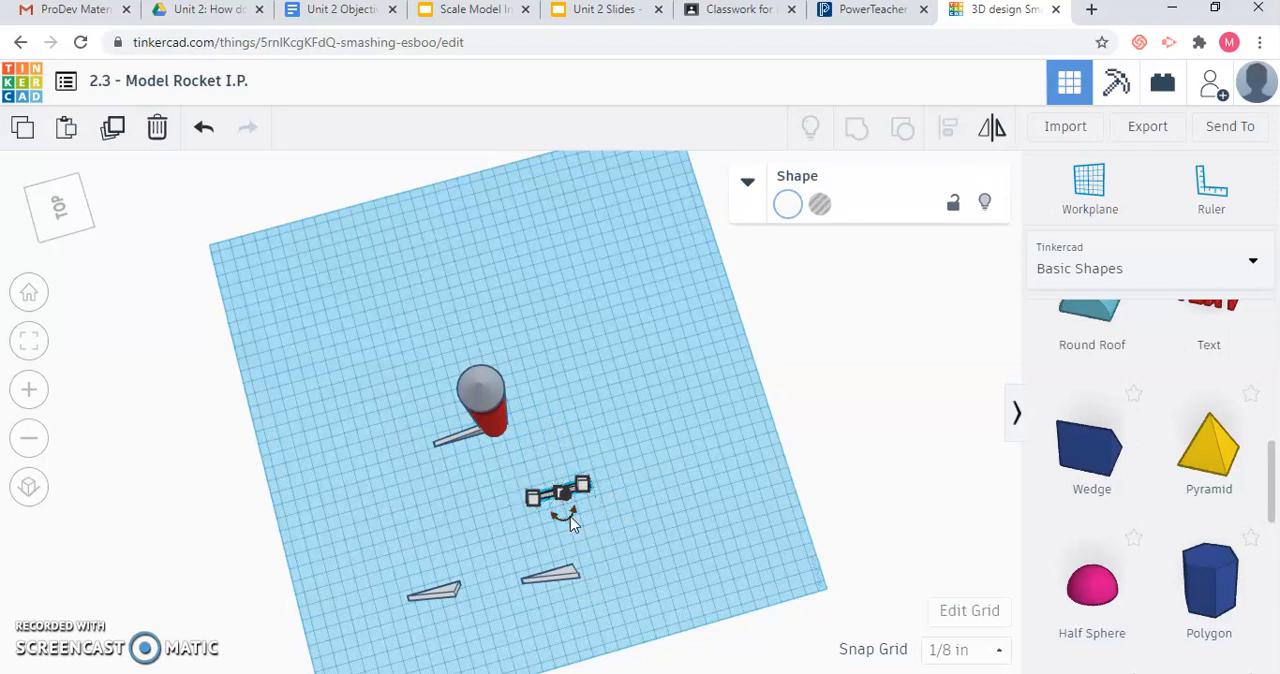
click(633, 535)
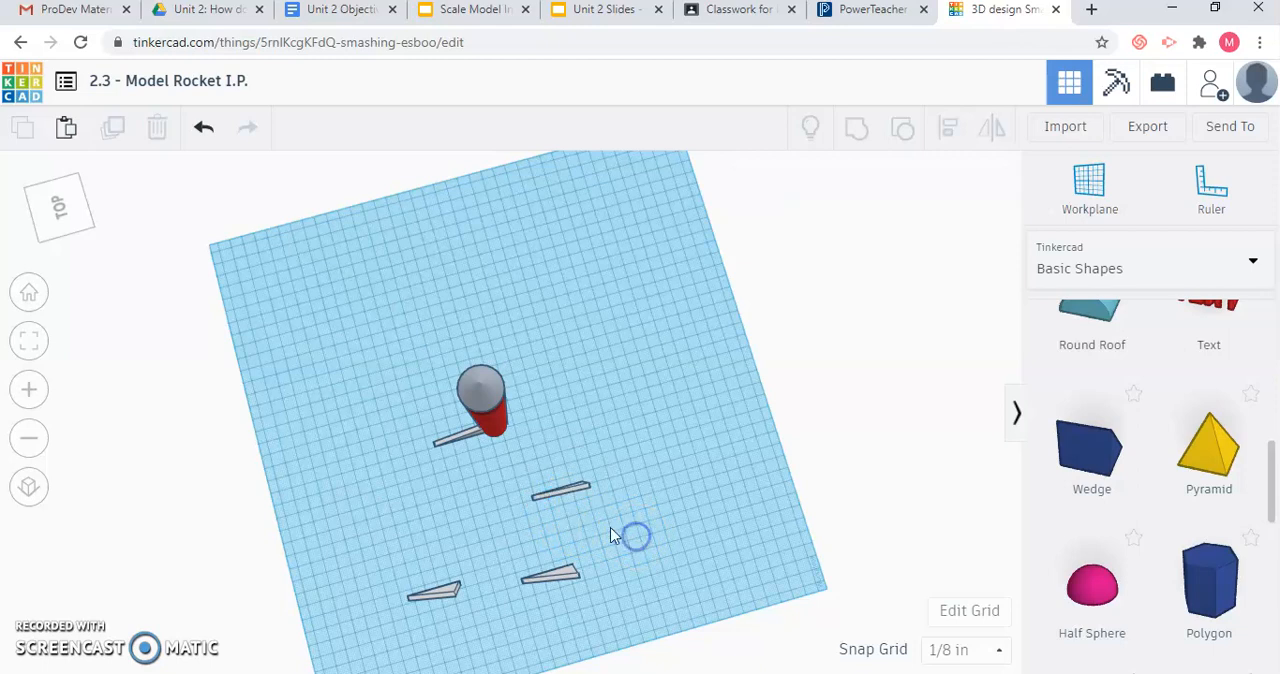
click(565, 492)
drag(572, 522, 548, 443)
click(517, 545)
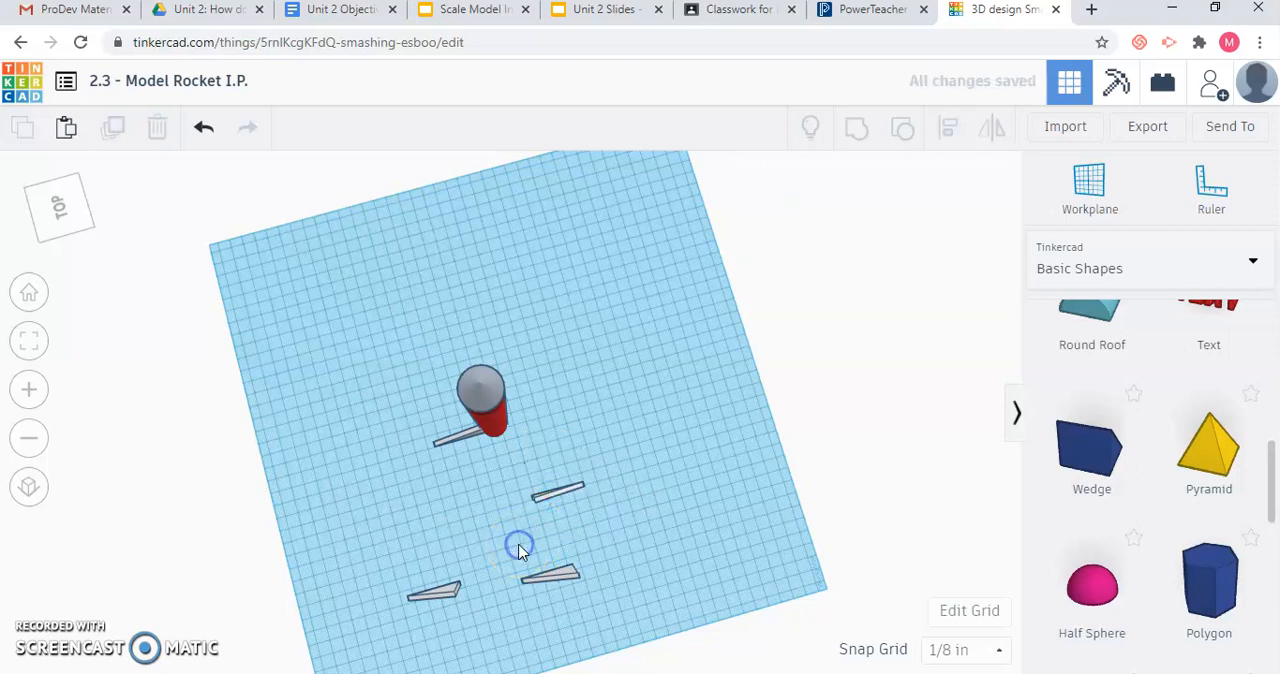
drag(560, 426, 538, 418)
click(460, 545)
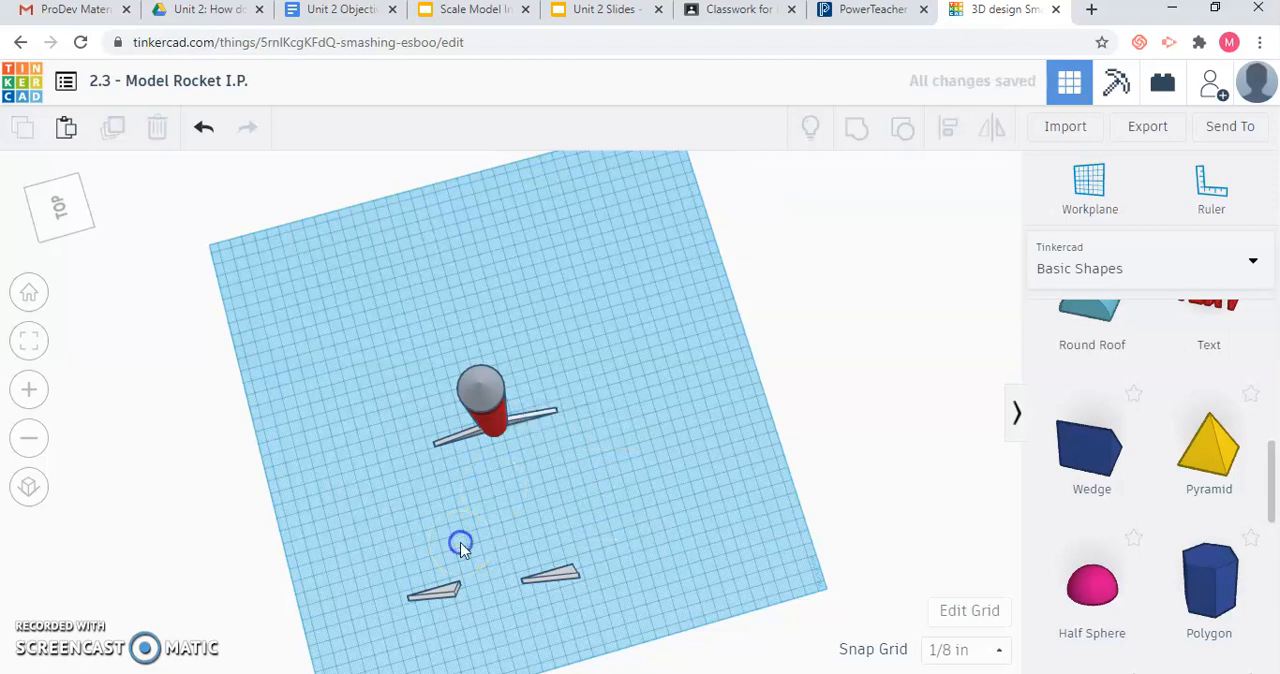
Rotate one of the two remaining wedges a quarter turn and place it against the far side of the tube's base.
click(556, 581)
drag(555, 600, 475, 364)
click(633, 492)
Rotate the last loose wedge a quarter turn and place it against the front of the tube's base.
click(446, 598)
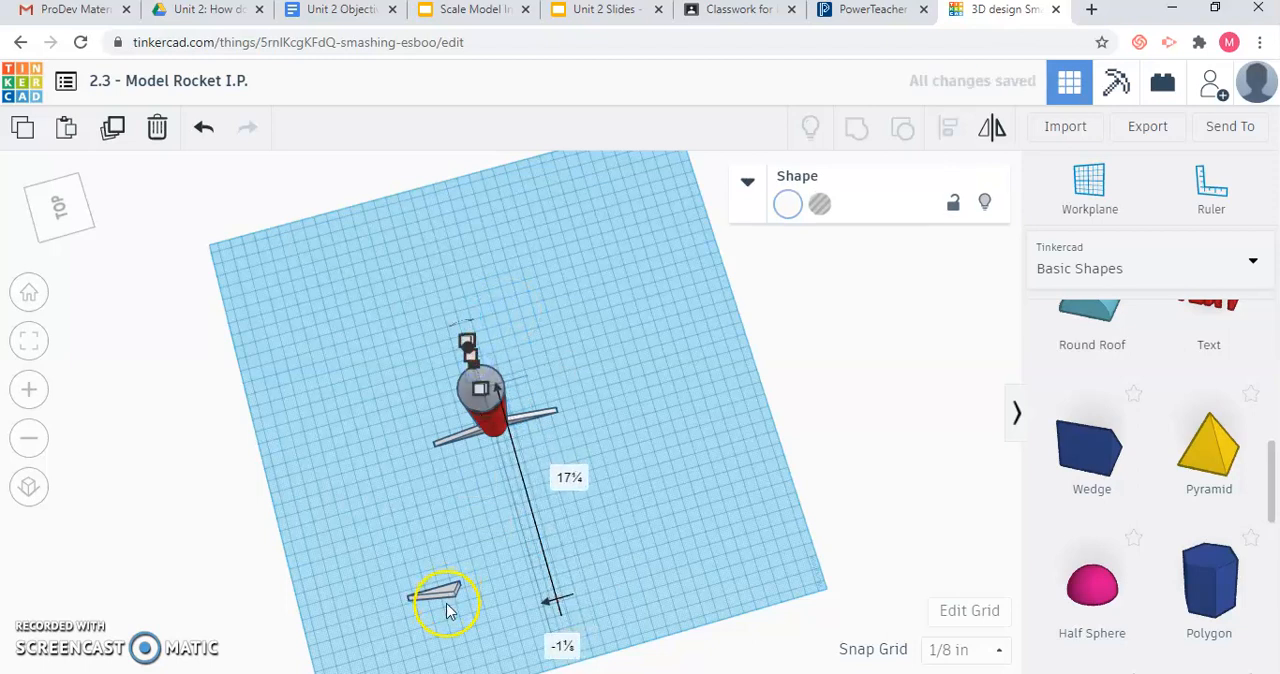
mouse_move(446, 603)
mouse_down()
mouse_move(450, 620)
mouse_move(440, 575)
mouse_move(453, 585)
mouse_up()
click(508, 594)
click(446, 600)
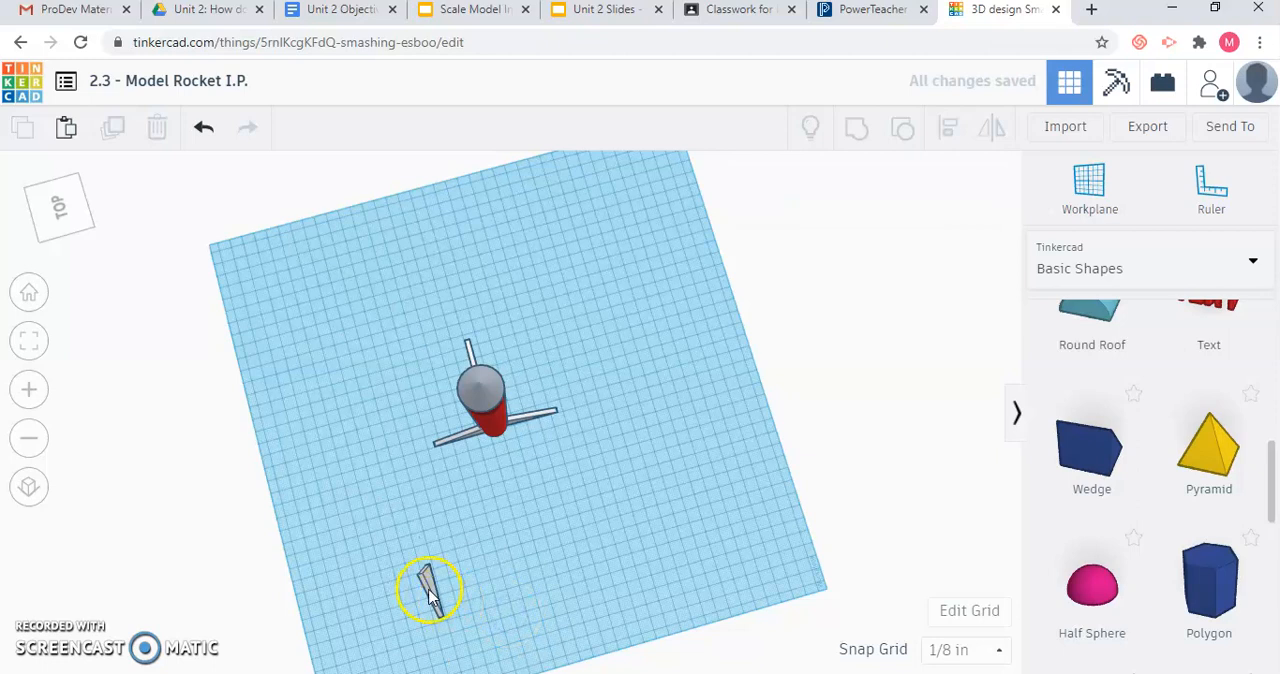
drag(520, 537, 505, 453)
click(360, 408)
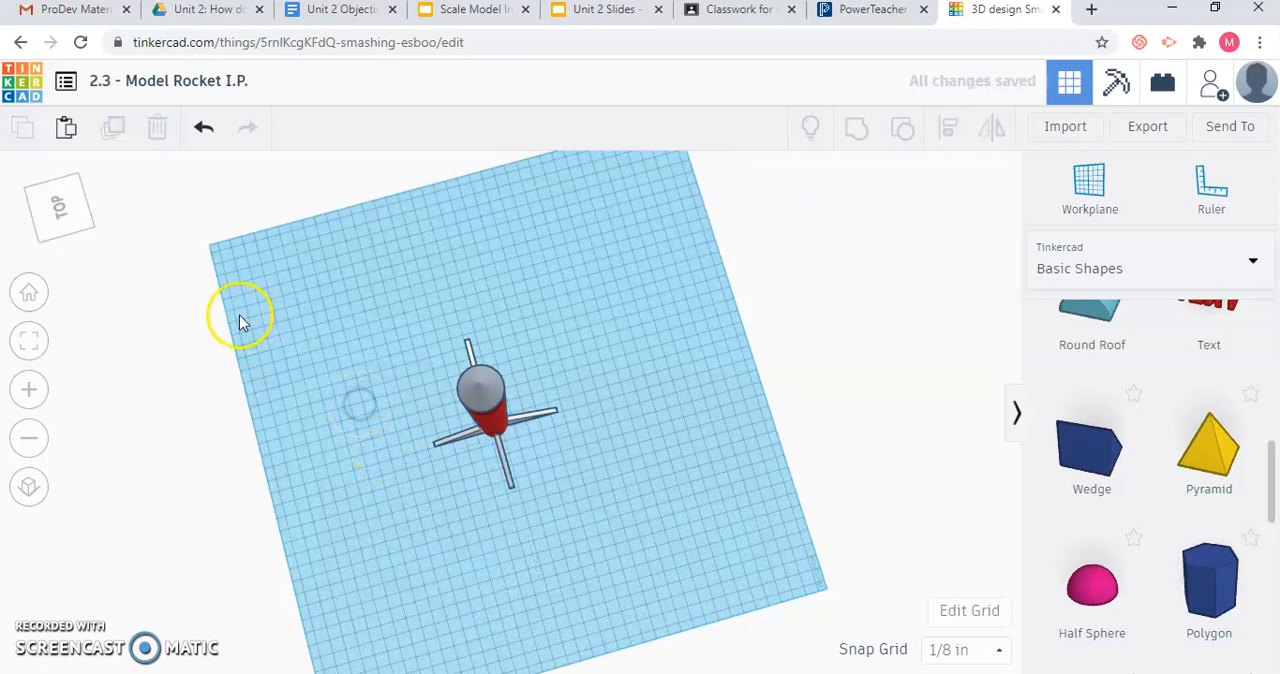
Slide the left fin in against the red tube and shift the front fin about 1/4 inch sideways to centre it.
drag(68, 211, 94, 211)
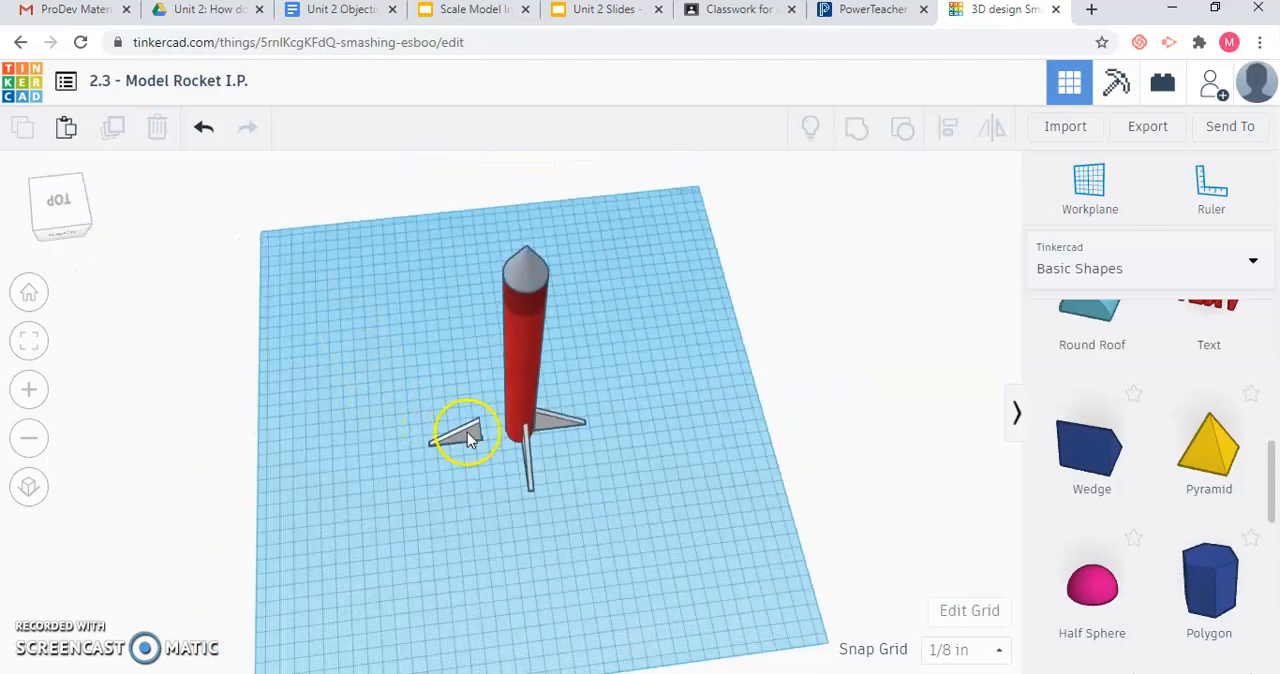
mouse_move(480, 437)
mouse_down()
mouse_move(491, 429)
mouse_move(484, 438)
mouse_up()
click(556, 462)
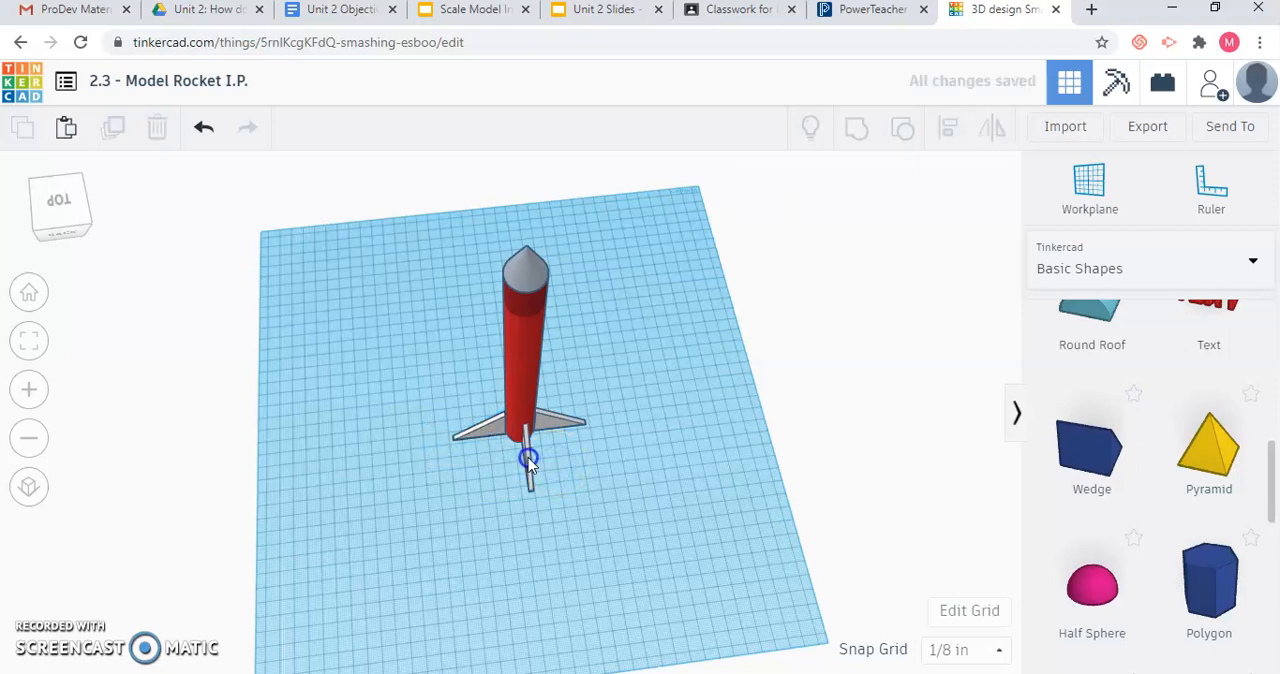
click(527, 460)
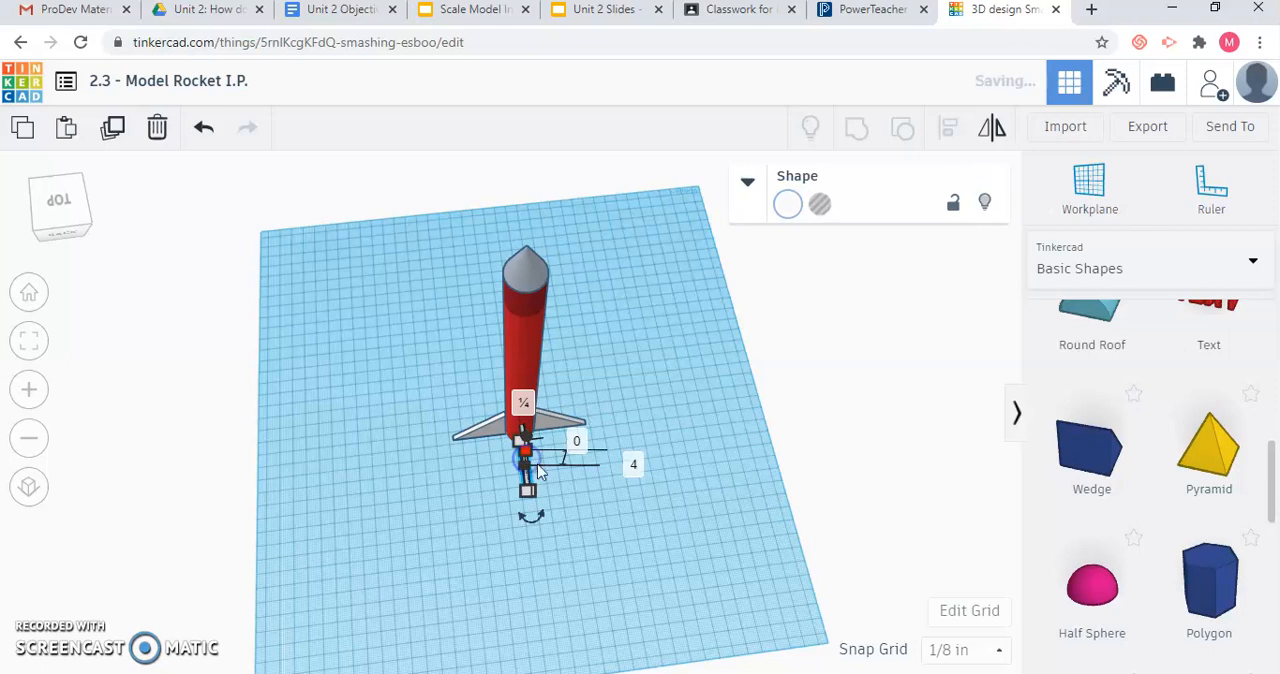
click(576, 523)
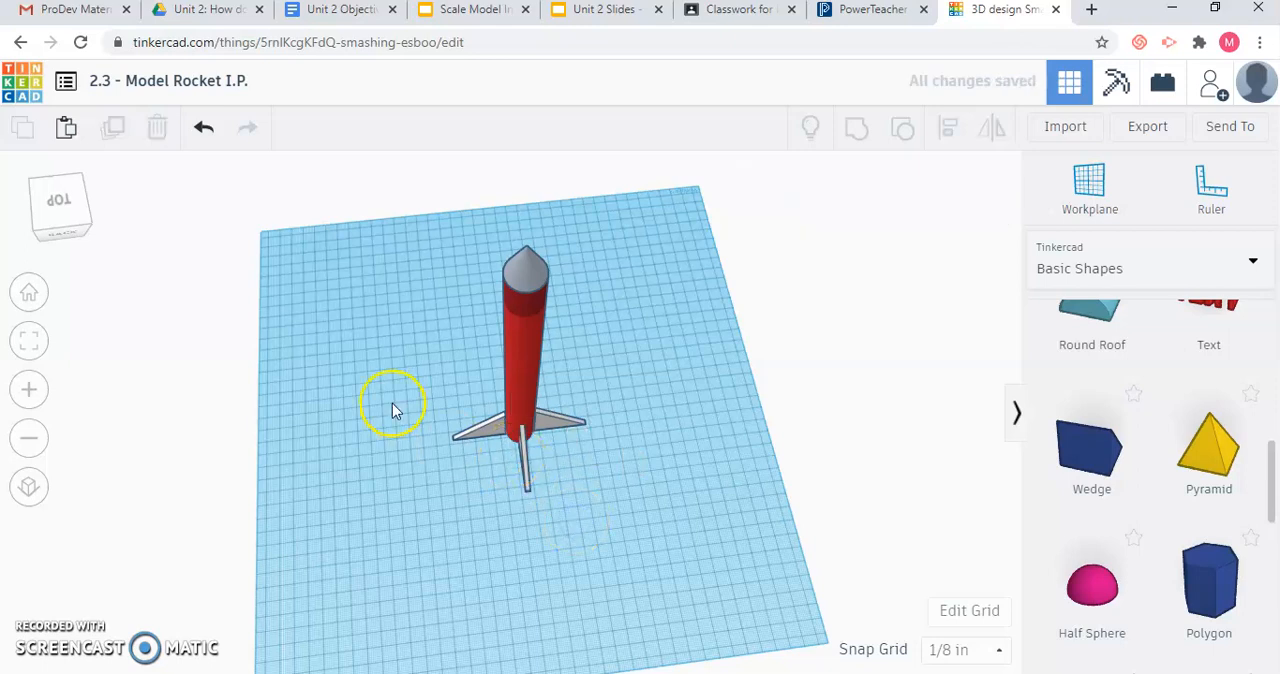
Nudge the far fin into line with the tube's centre, and shift the left fin about 1/2 inch and the right fin about 5/8 inch.
click(80, 222)
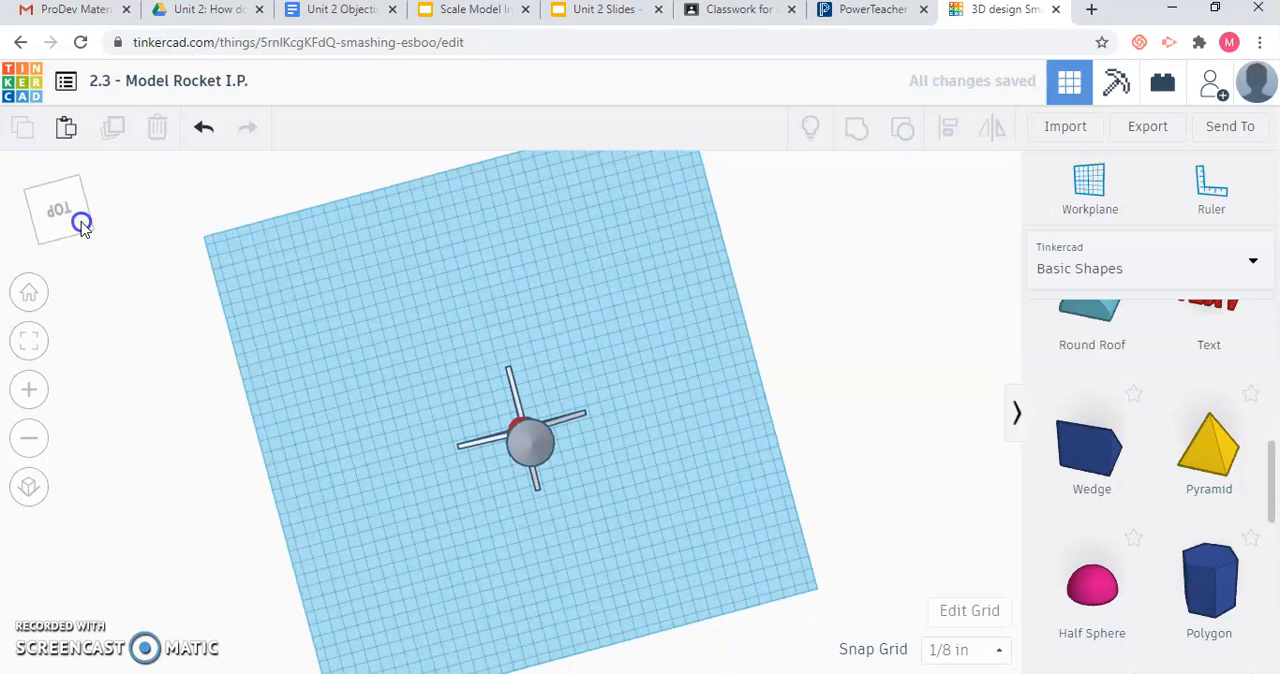
right_drag(515, 399, 515, 399)
click(514, 402)
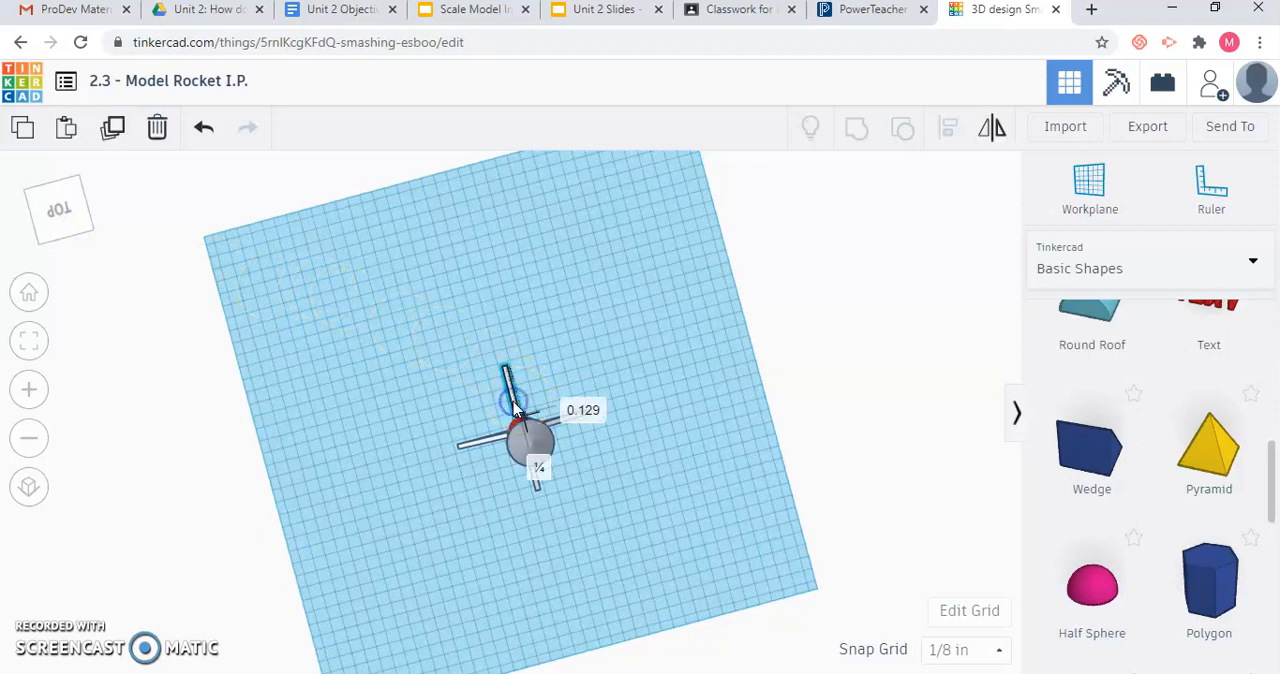
drag(513, 402, 511, 405)
click(492, 441)
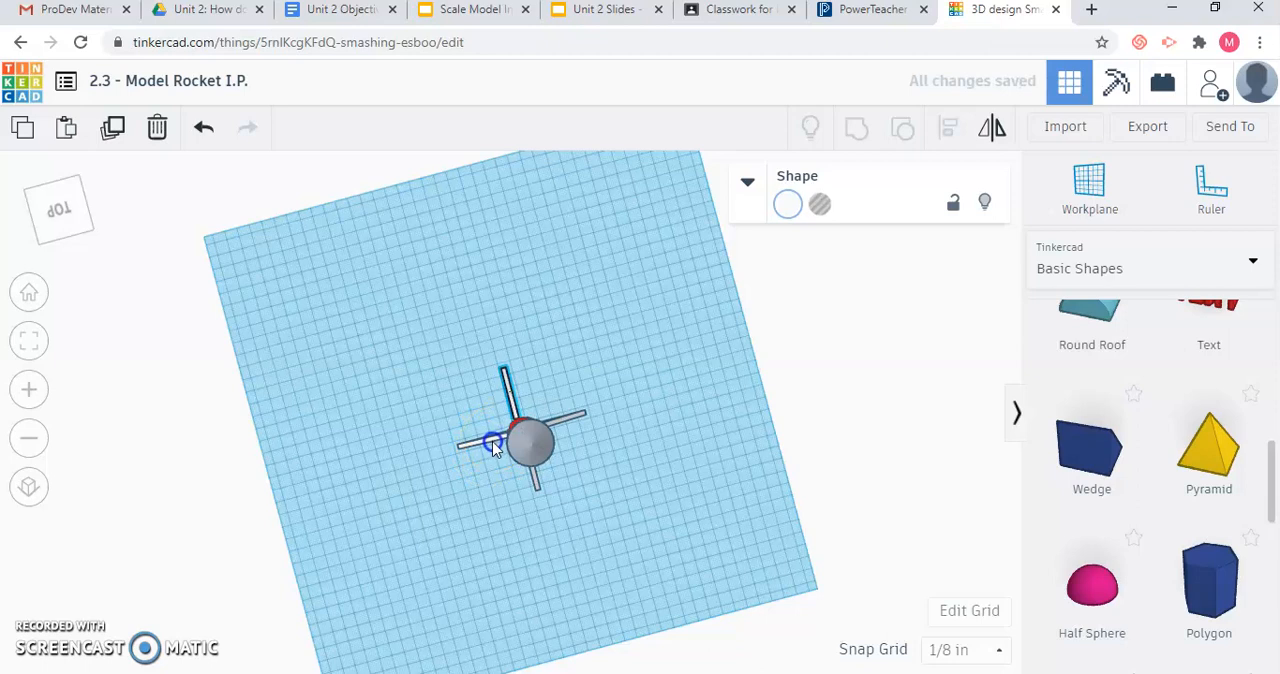
drag(492, 444, 492, 446)
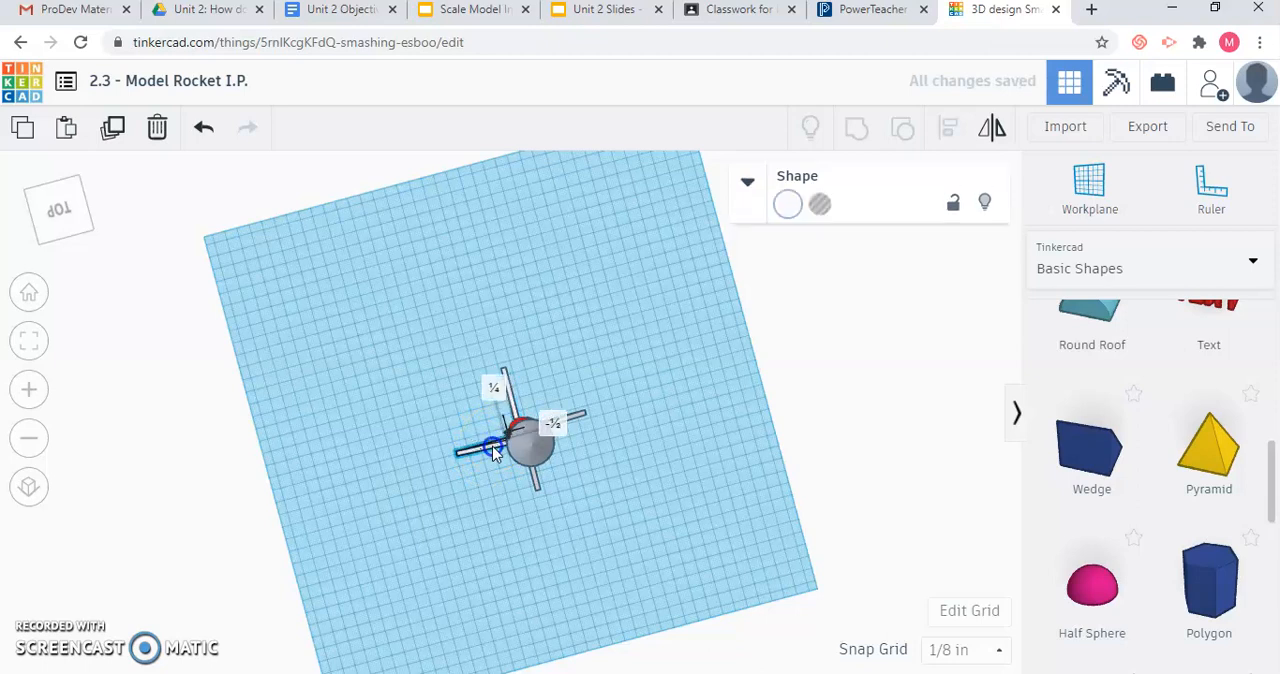
click(595, 412)
click(567, 421)
drag(569, 425, 572, 430)
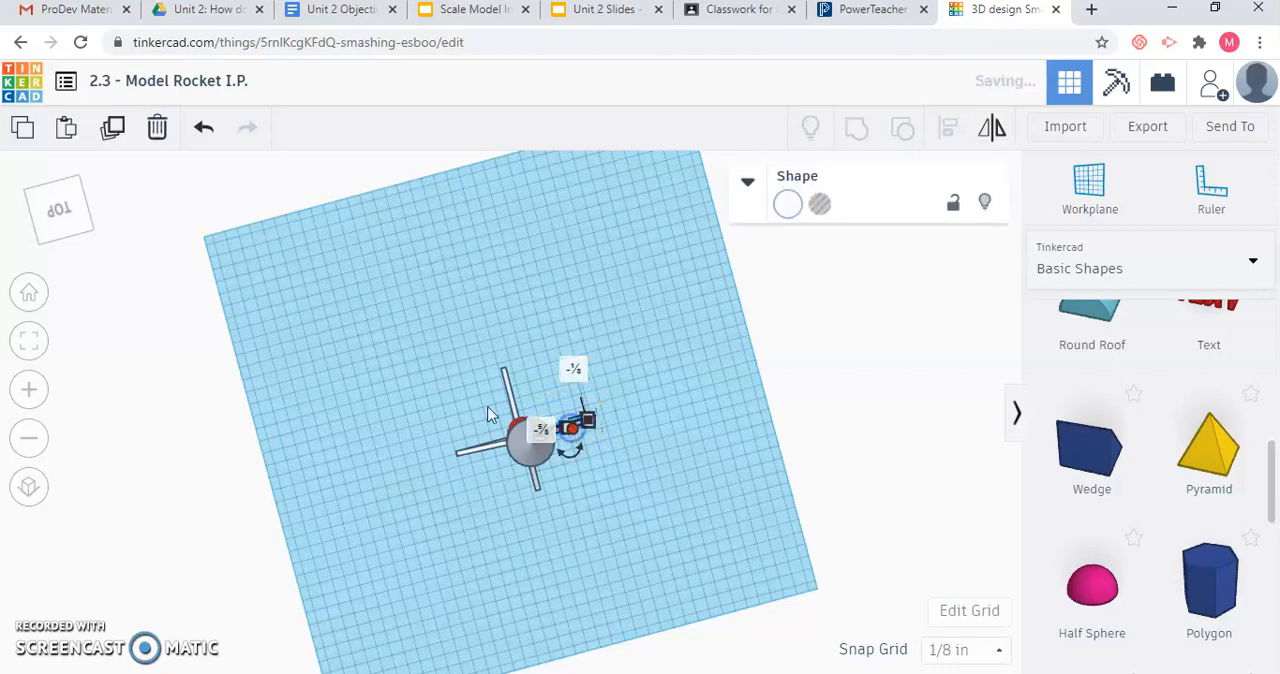
Nudge the left and right fins so both meet the red tube's base and line up across from each other.
click(56, 226)
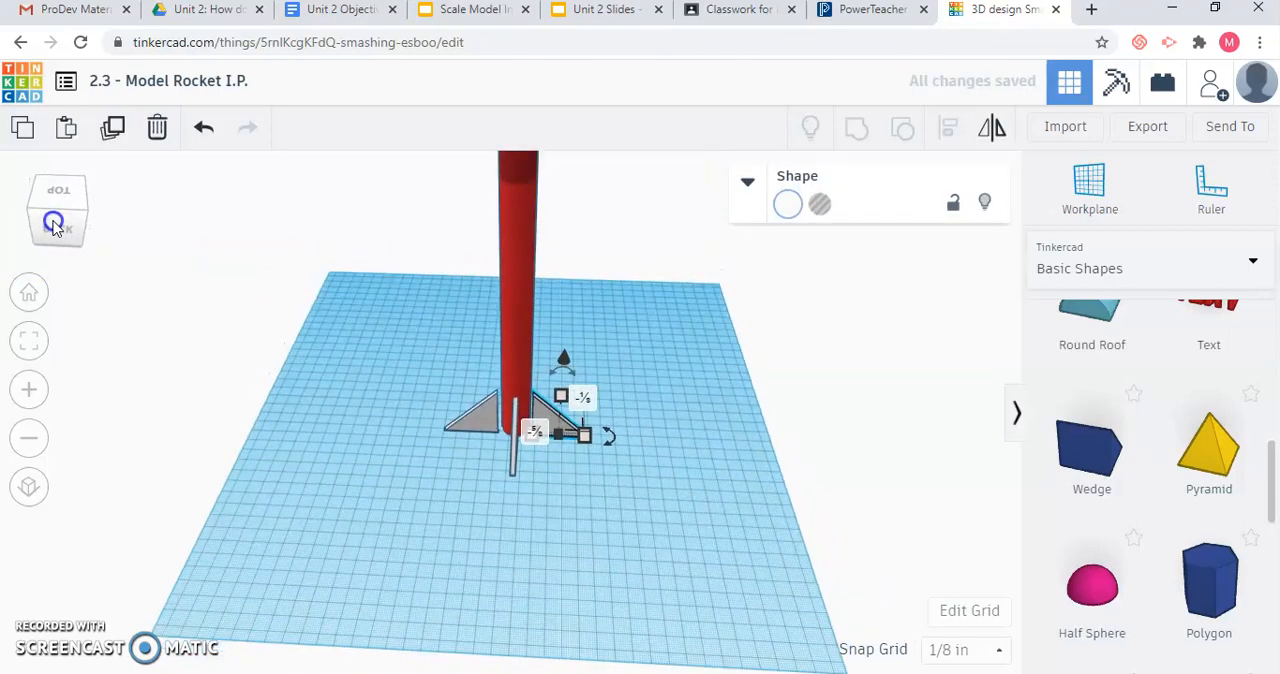
click(481, 420)
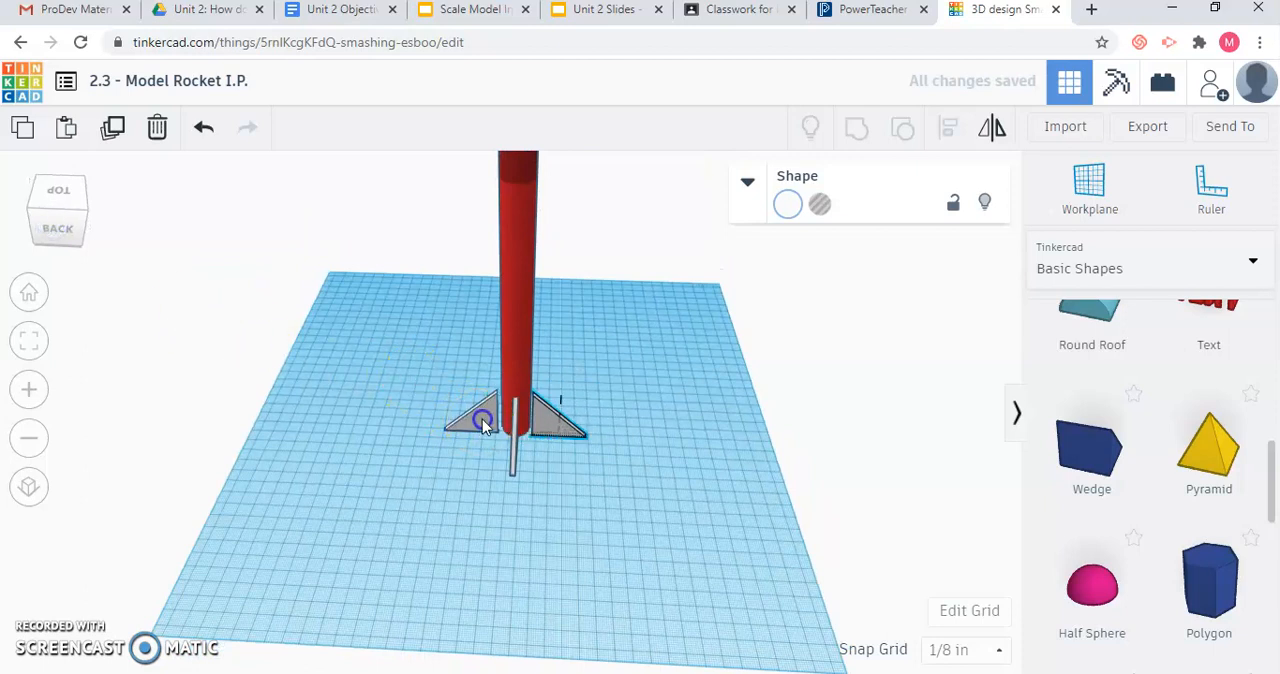
drag(484, 424, 487, 422)
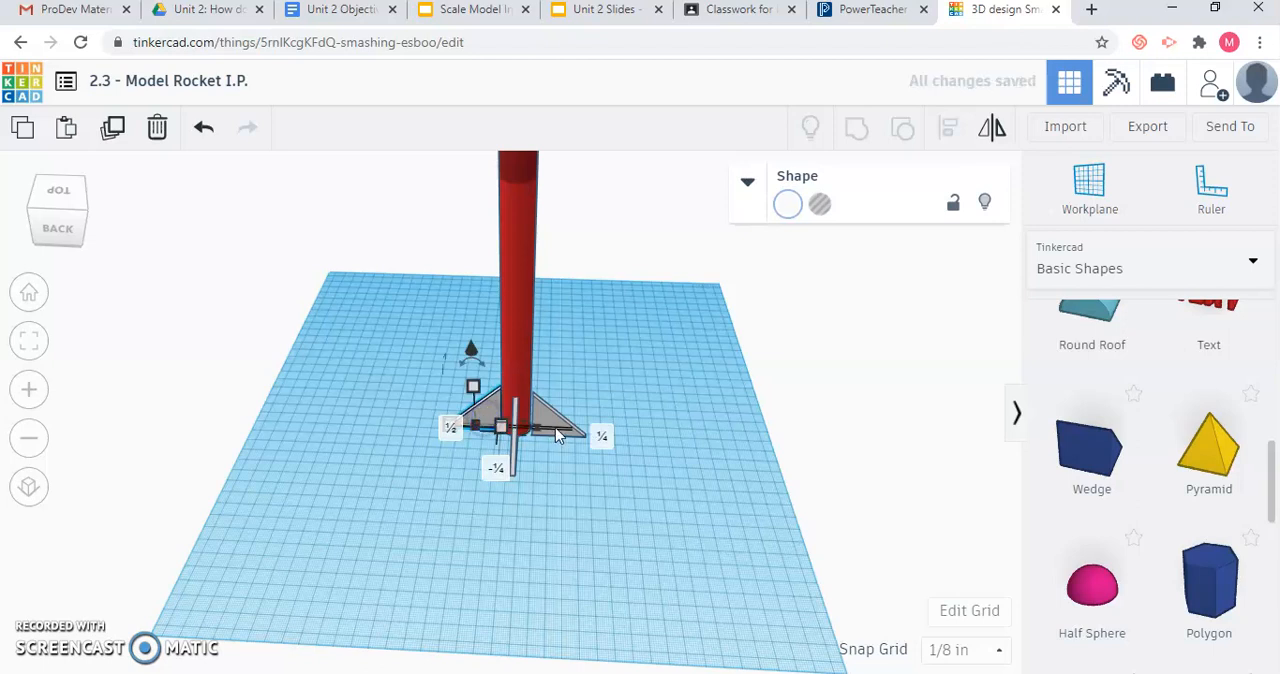
click(549, 418)
click(551, 415)
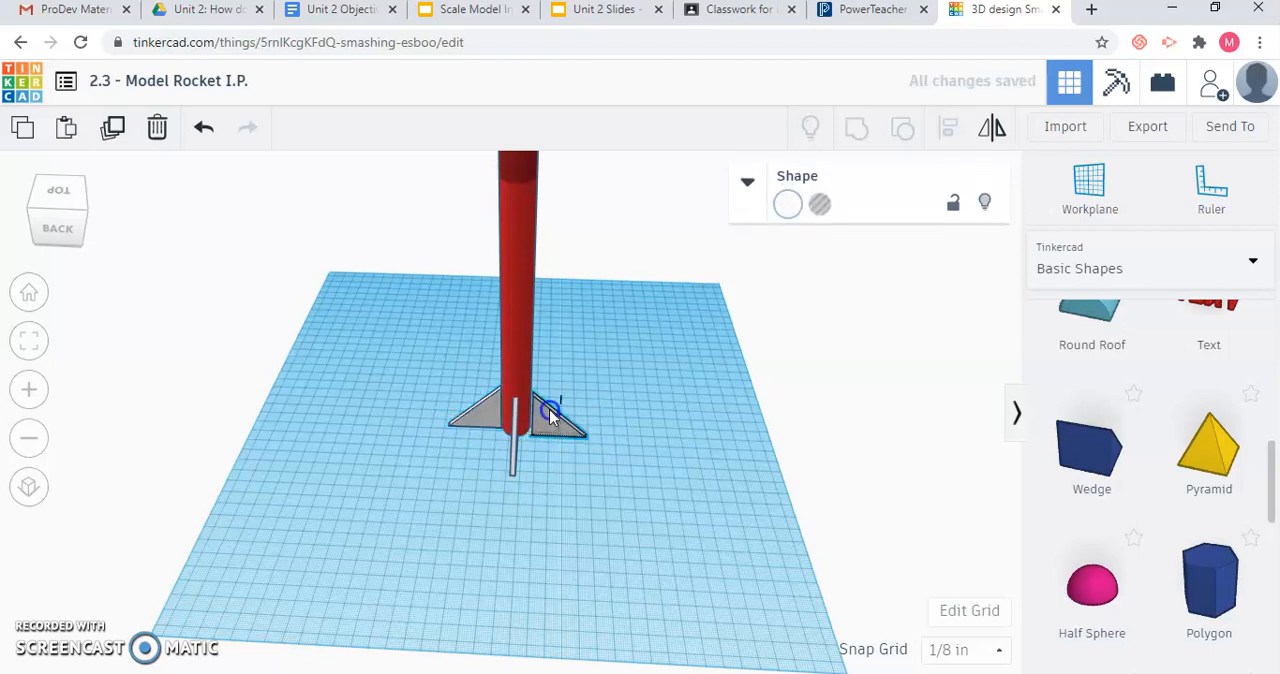
drag(548, 413, 549, 415)
click(663, 390)
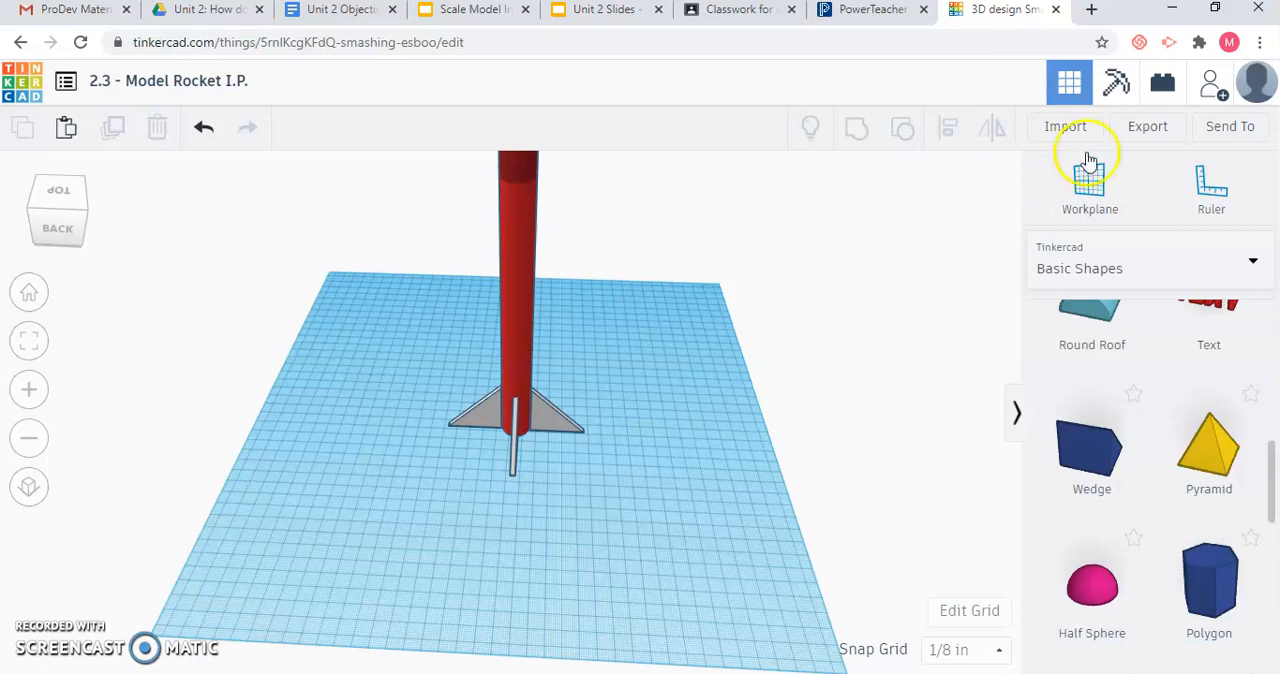
Invite people to the design by generating a new collaboration link and copying it.
click(1215, 128)
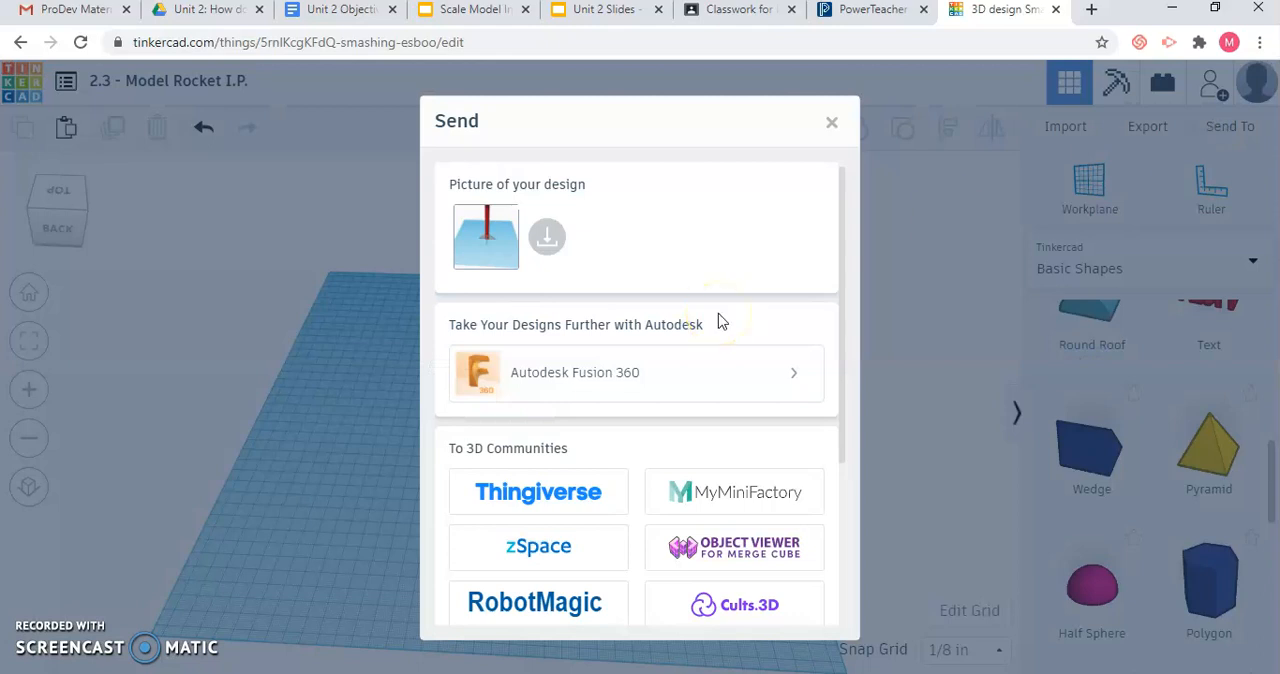
scroll(718, 322, down, 3)
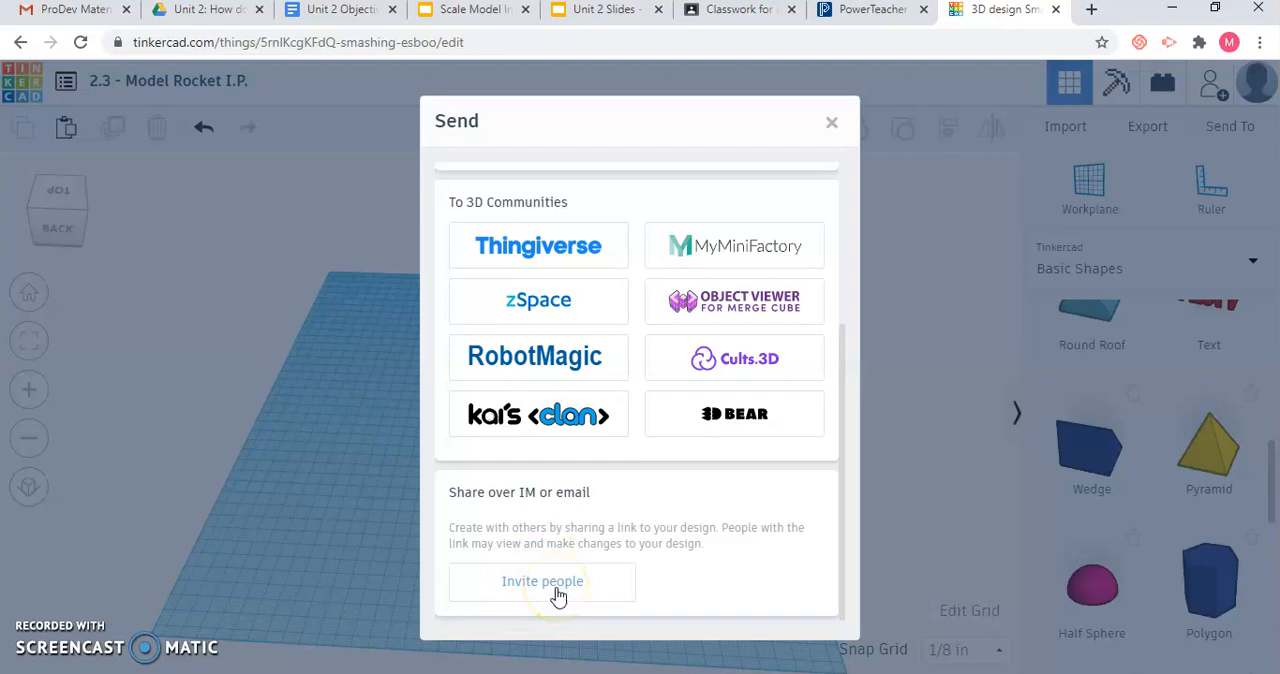
click(542, 584)
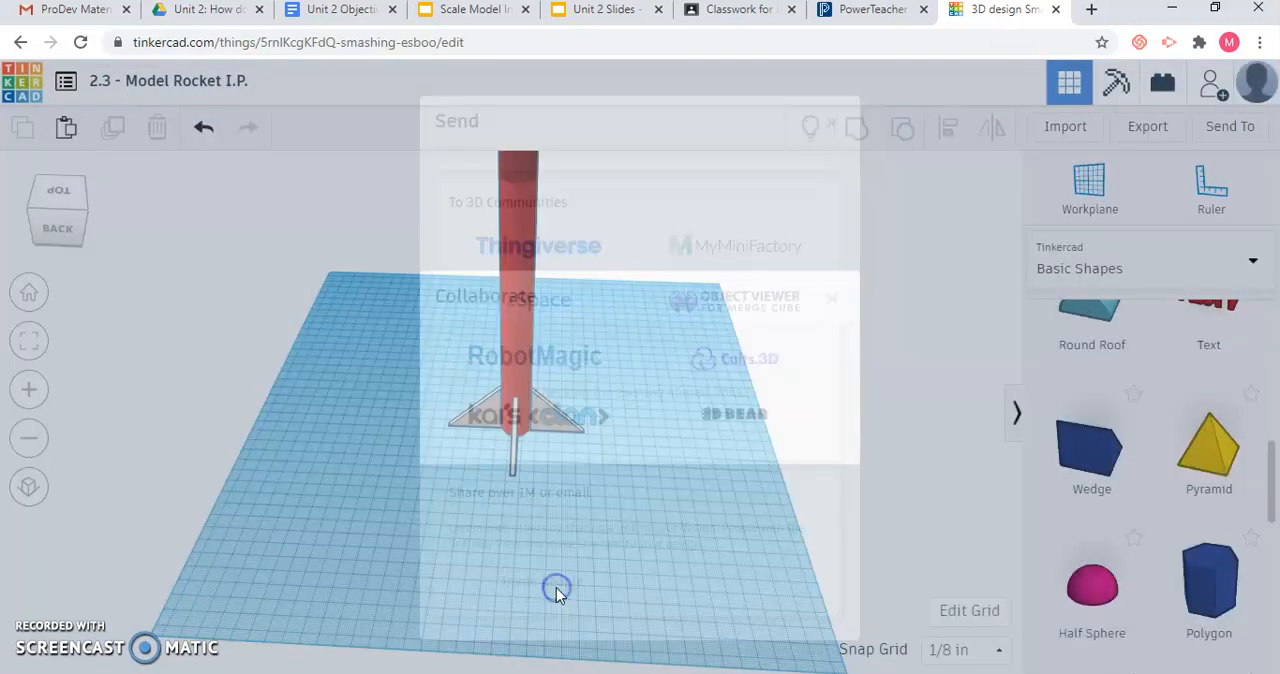
click(657, 434)
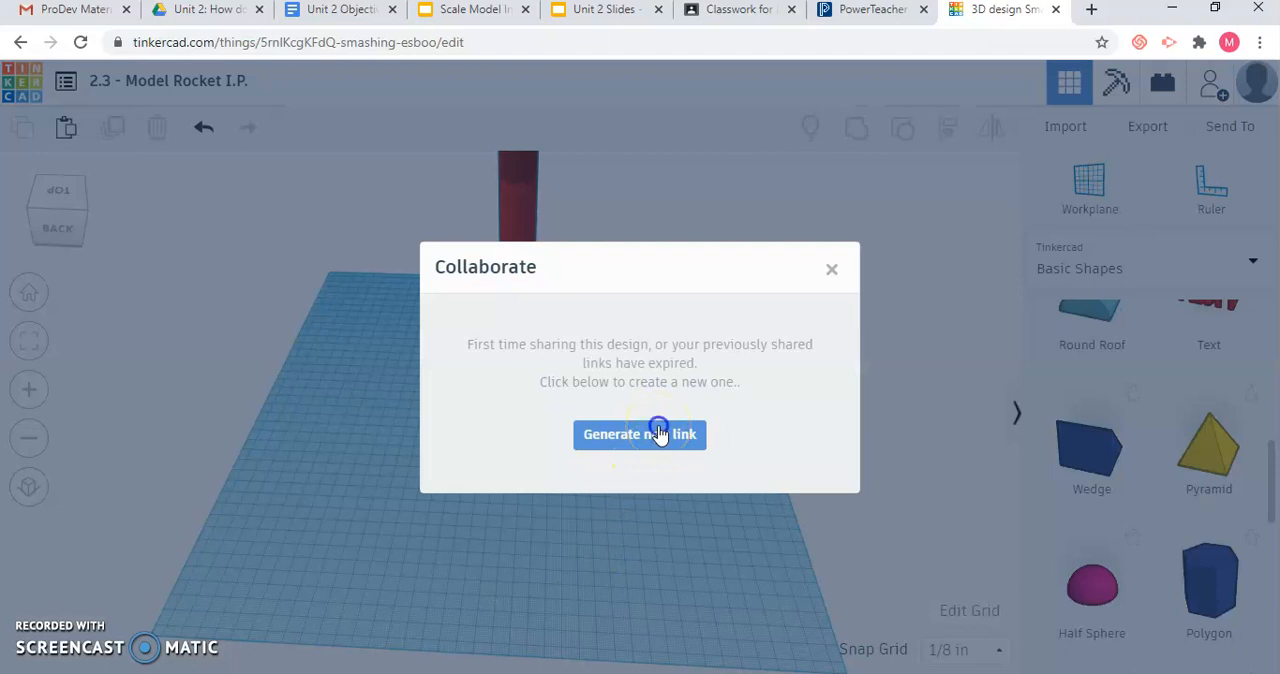
click(670, 394)
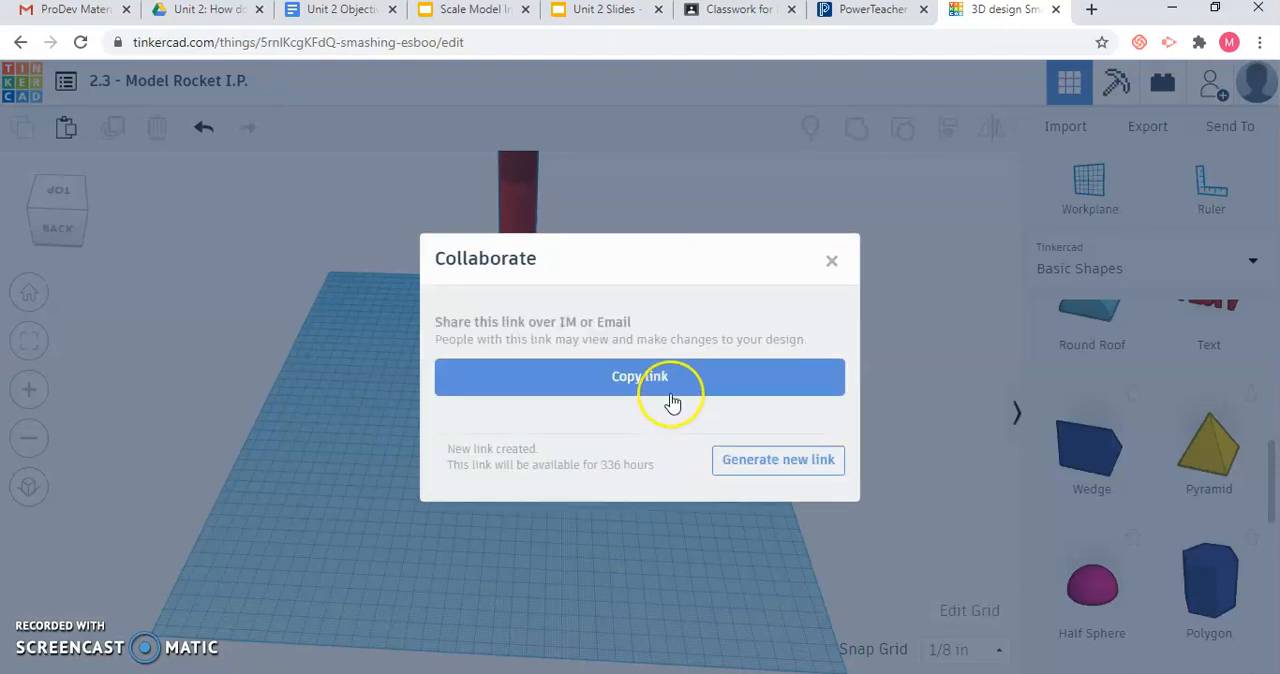
click(672, 399)
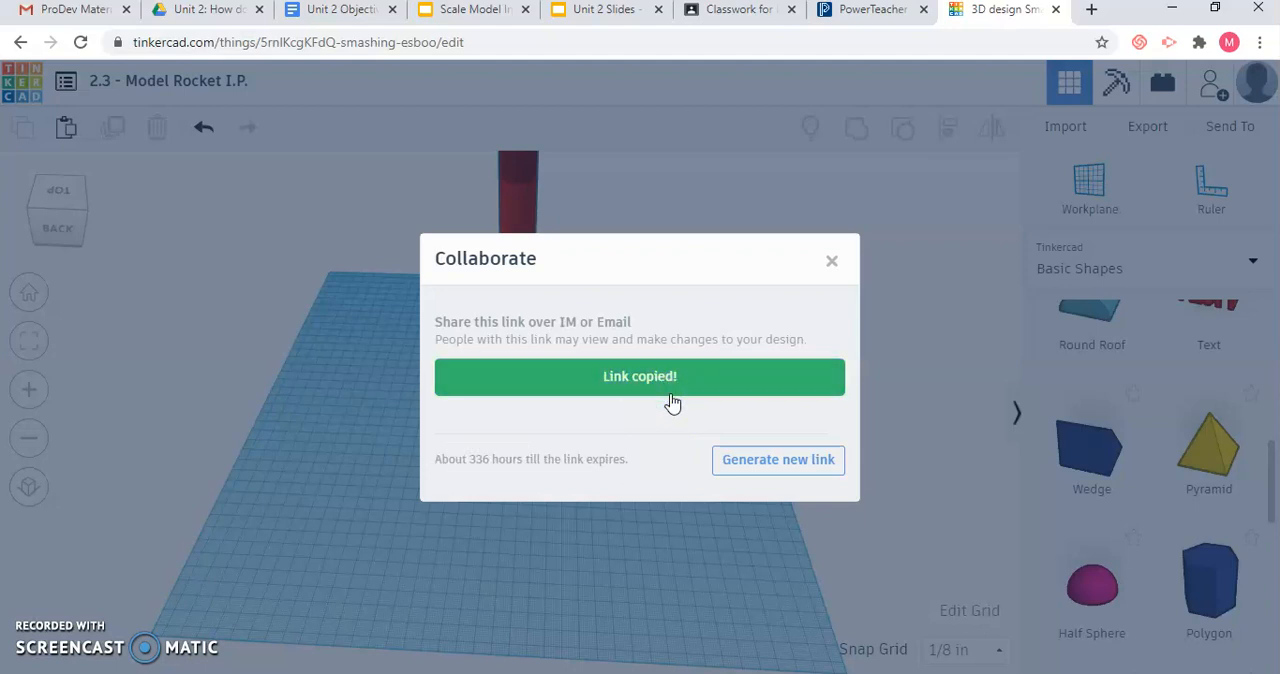
Look at the Classwork page in Google Classroom, return to Tinkercad and close the Collaborate dialog.
click(733, 18)
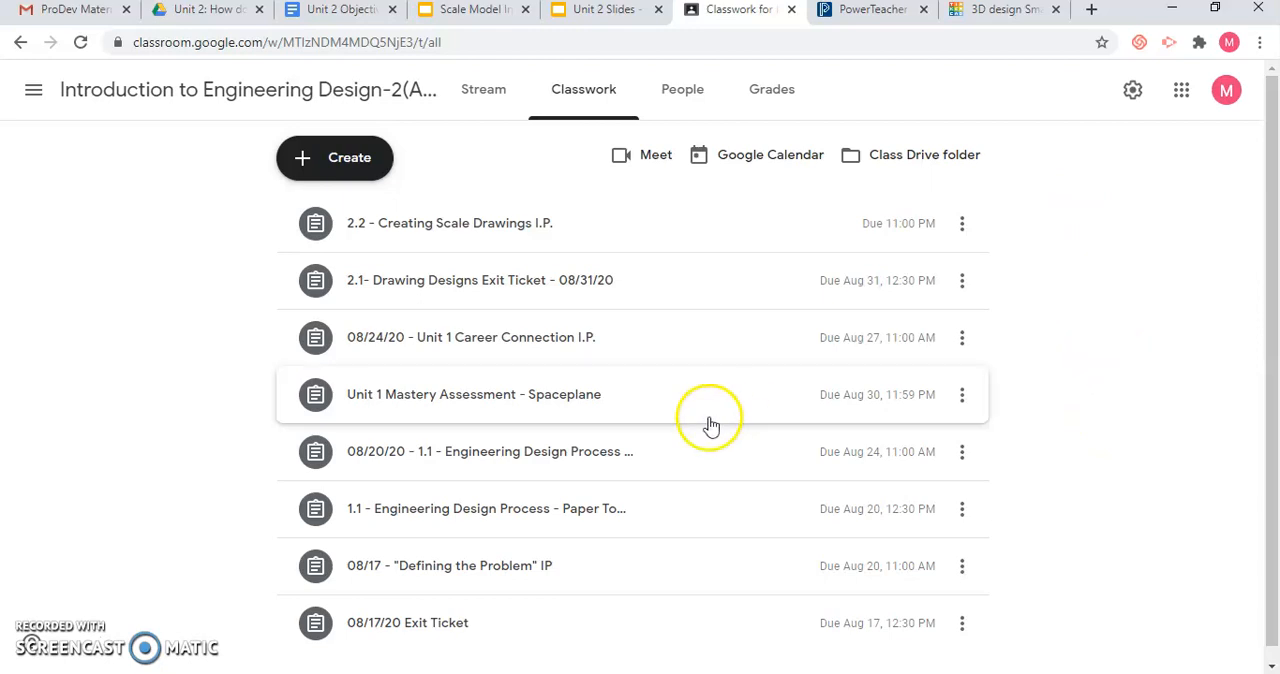
click(975, 28)
click(748, 258)
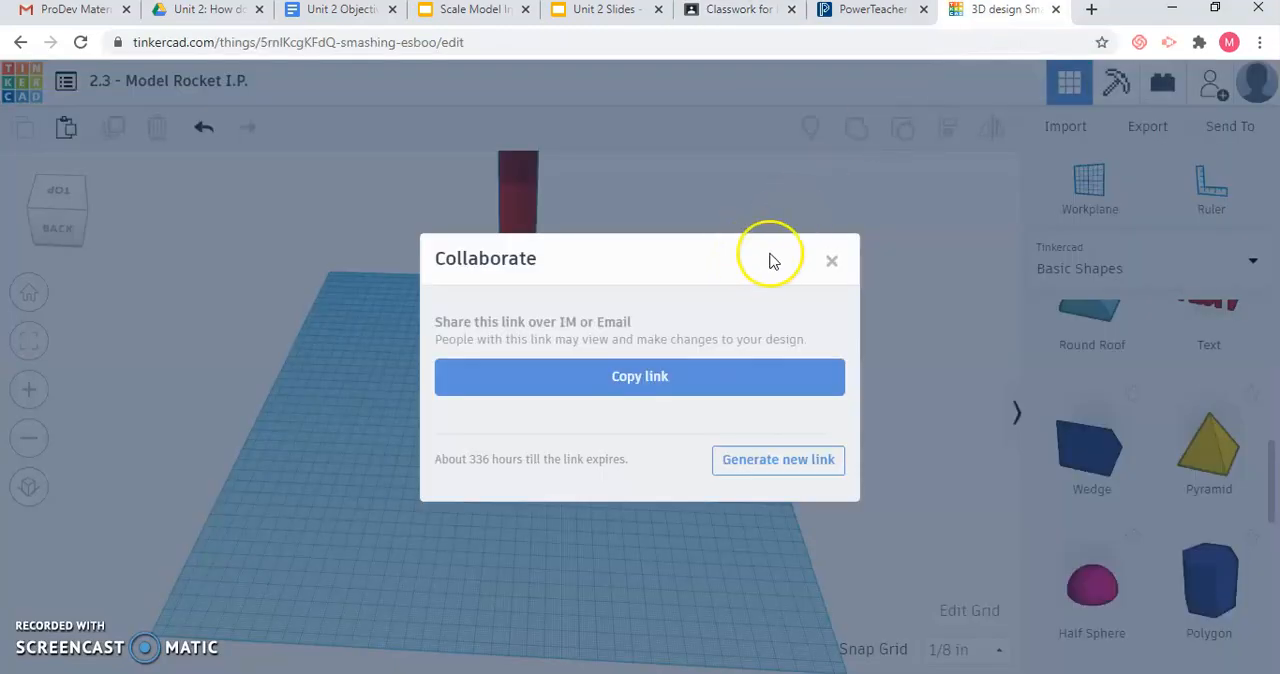
click(832, 261)
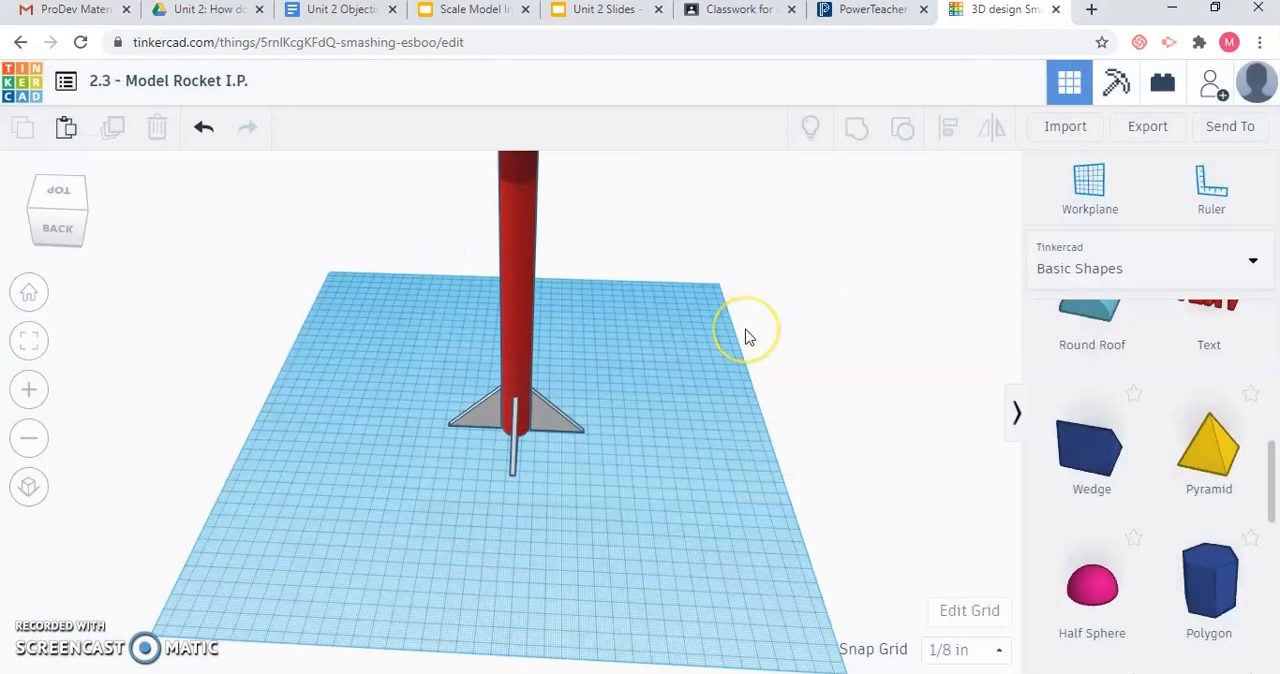